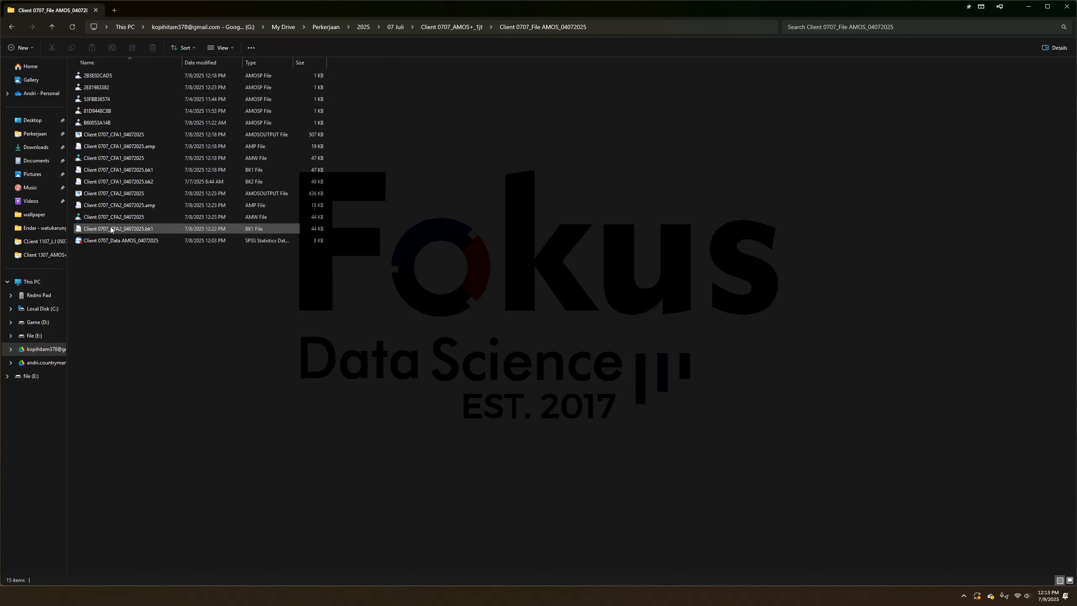
Browse the client project's SEM, CFA1 and File AMOS folders to review the analysis files they contain
{"action": "left_click", "coordinate": [50, 28]}
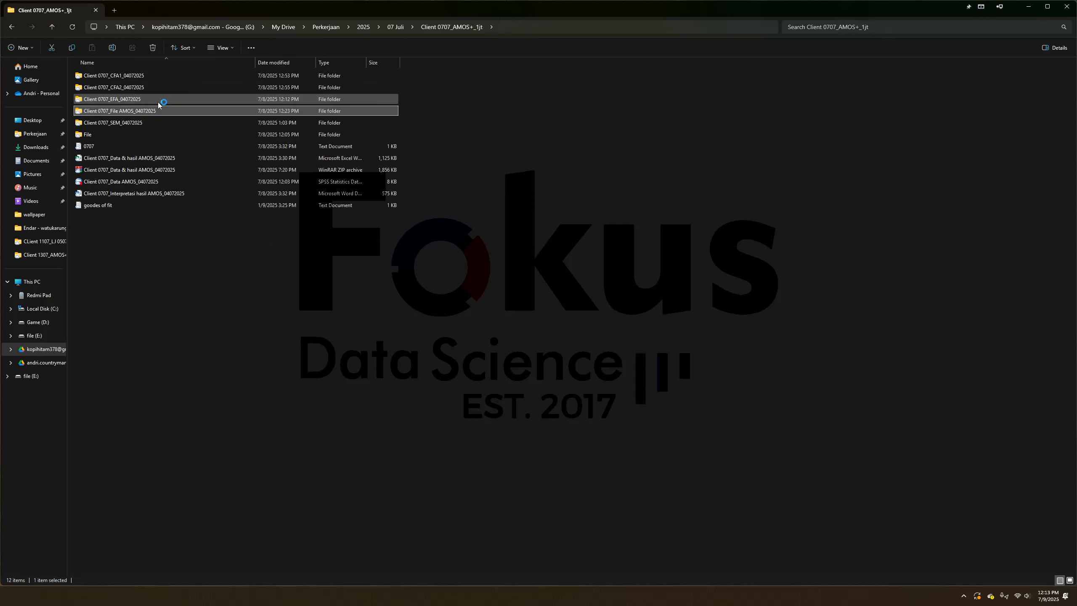
{"action": "double_click", "coordinate": [156, 123]}
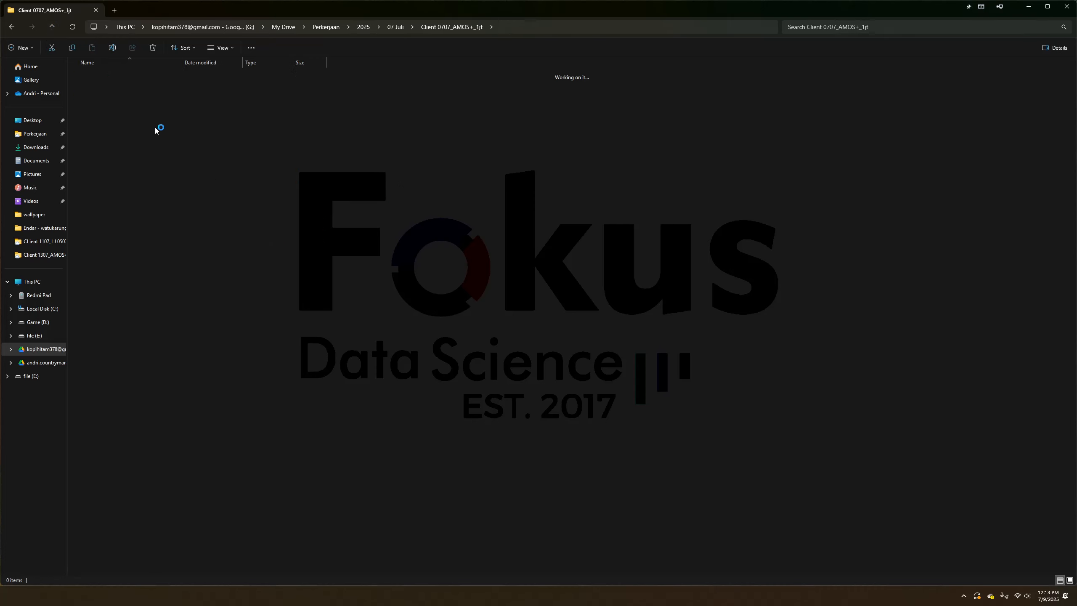
{"action": "left_click", "coordinate": [51, 27]}
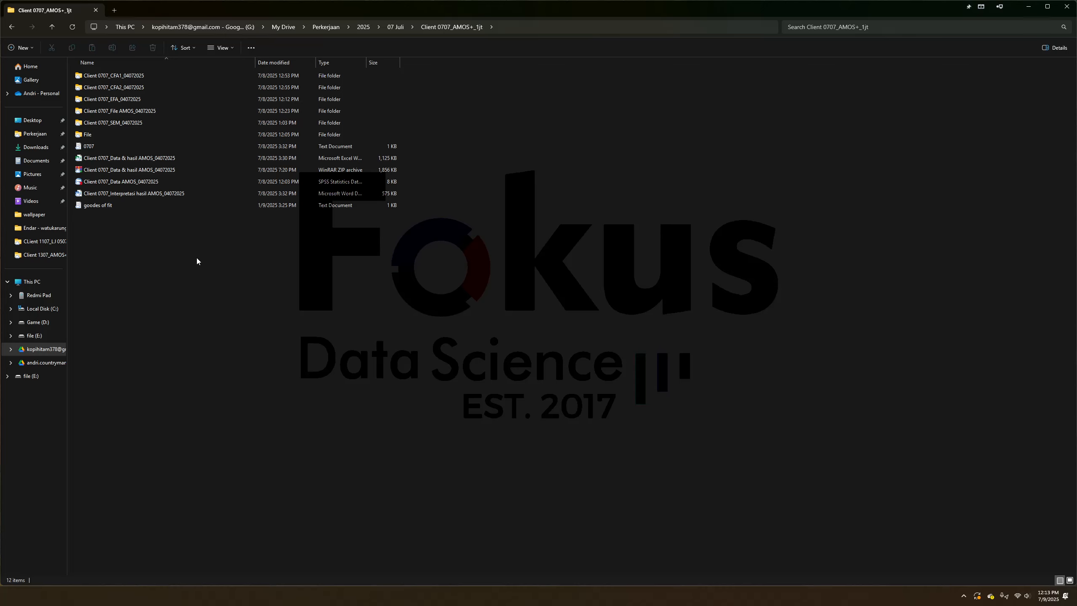
{"action": "double_click", "coordinate": [158, 75]}
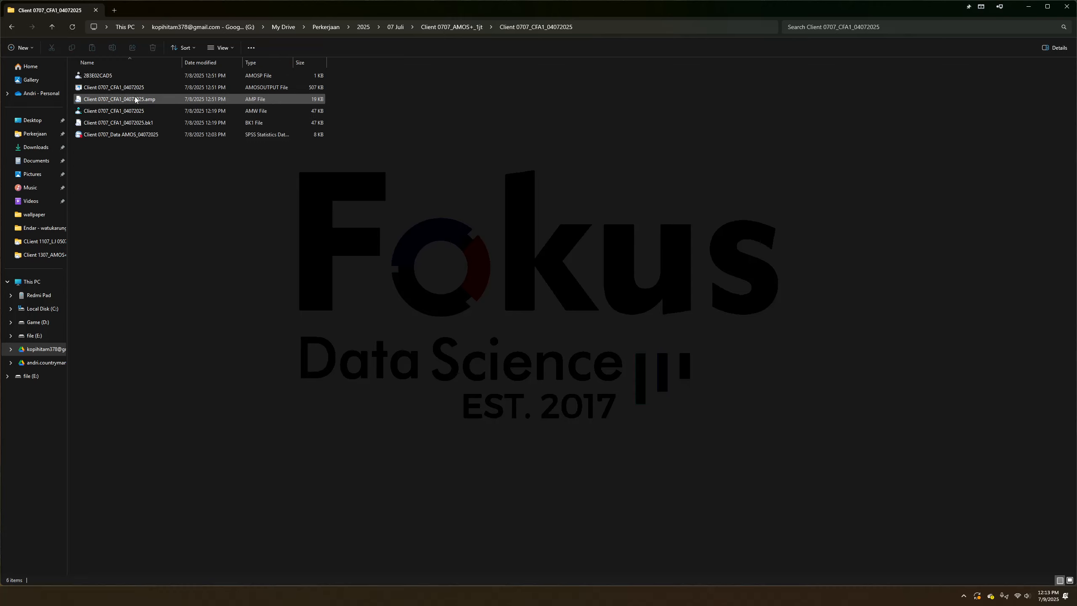
{"action": "left_click", "coordinate": [52, 27]}
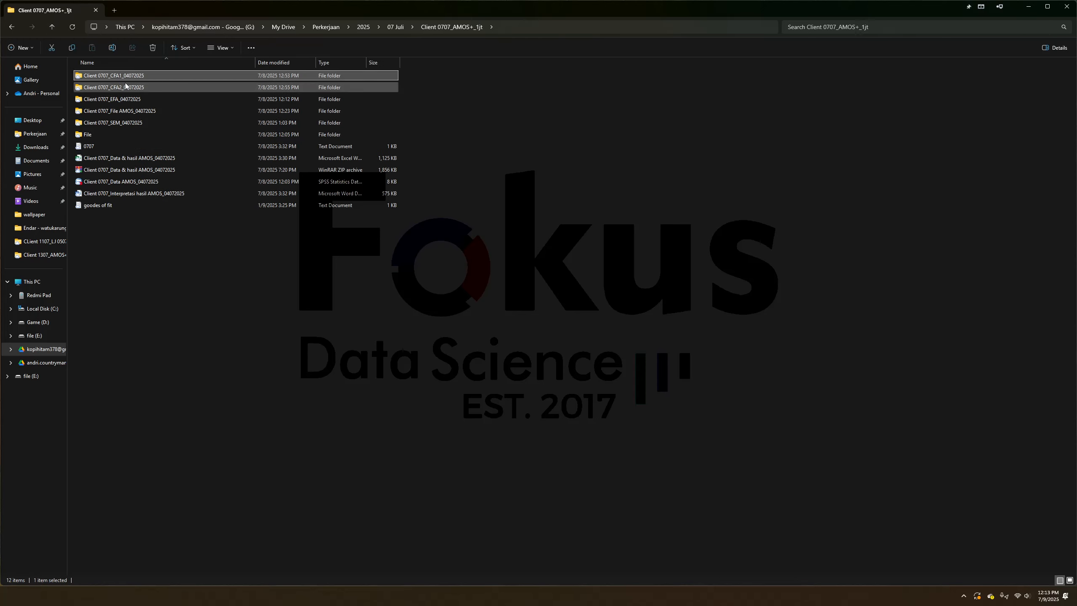
{"action": "double_click", "coordinate": [144, 111]}
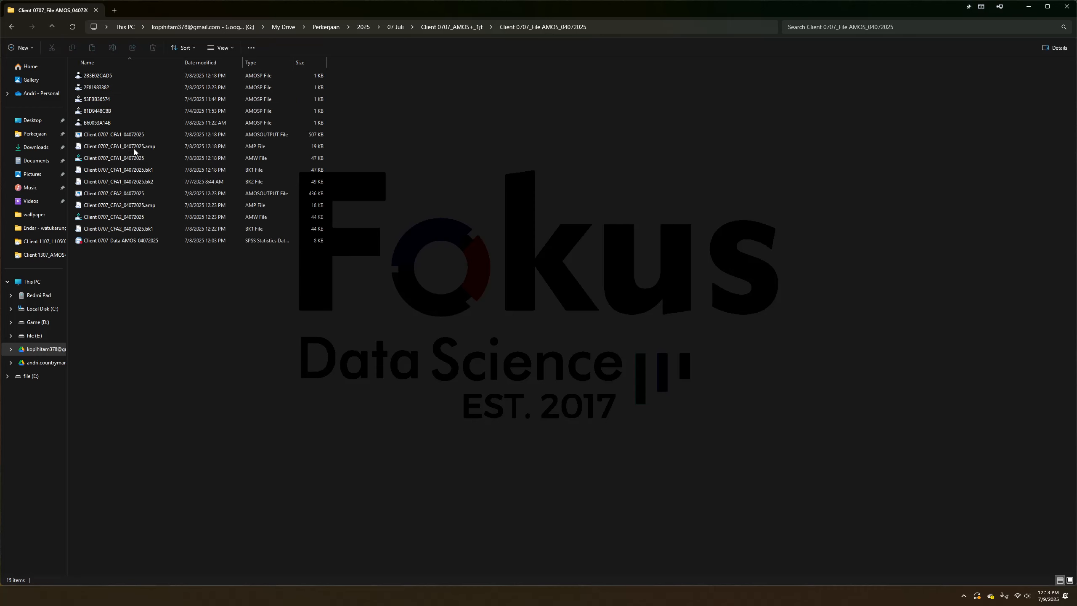
{"action": "left_click", "coordinate": [52, 27]}
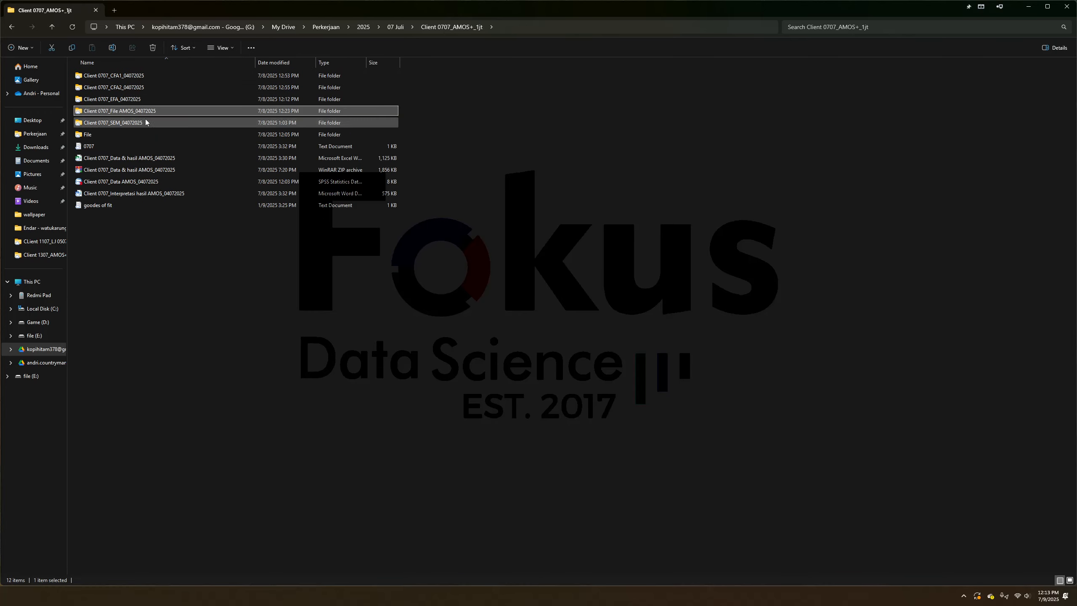
Switch to the data and AMOS results workbook in Excel and look over the questionnaire responses on the data sheet
{"action": "left_click", "coordinate": [164, 481]}
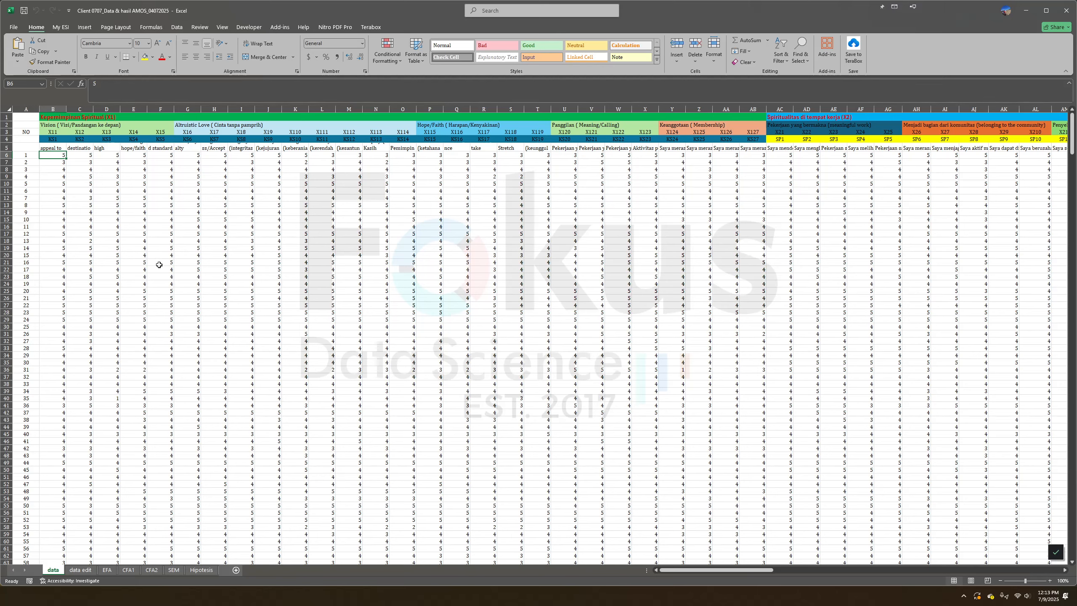
{"action": "left_click_drag", "start_coordinate": [80, 162], "coordinate": [375, 205]}
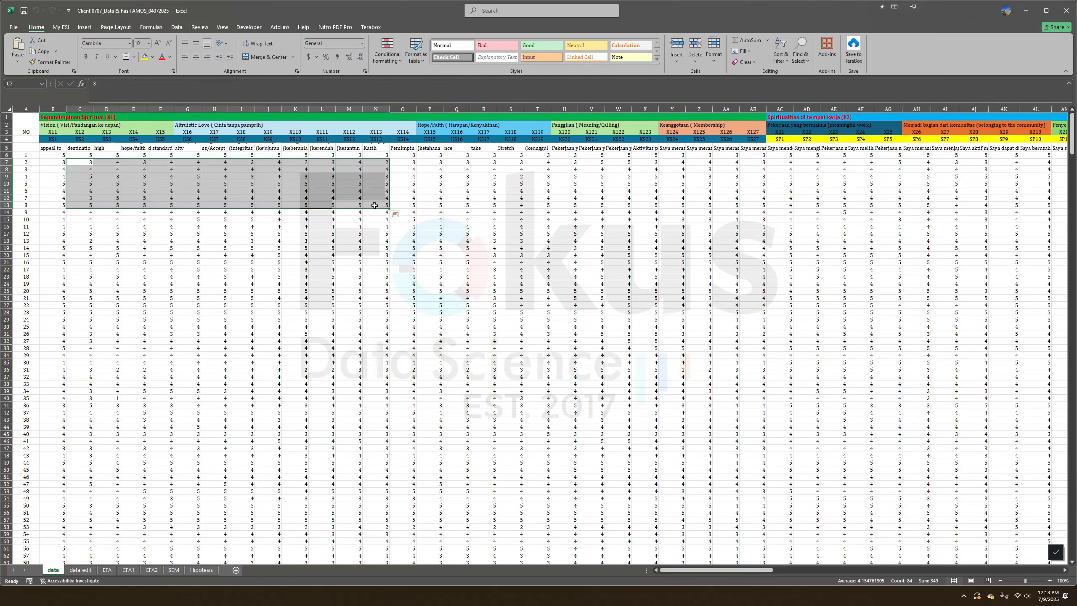
{"action": "scroll", "coordinate": [374, 205], "scroll_direction": "right", "scroll_amount": 5}
{"action": "scroll", "coordinate": [375, 205], "scroll_direction": "left", "scroll_amount": 5}
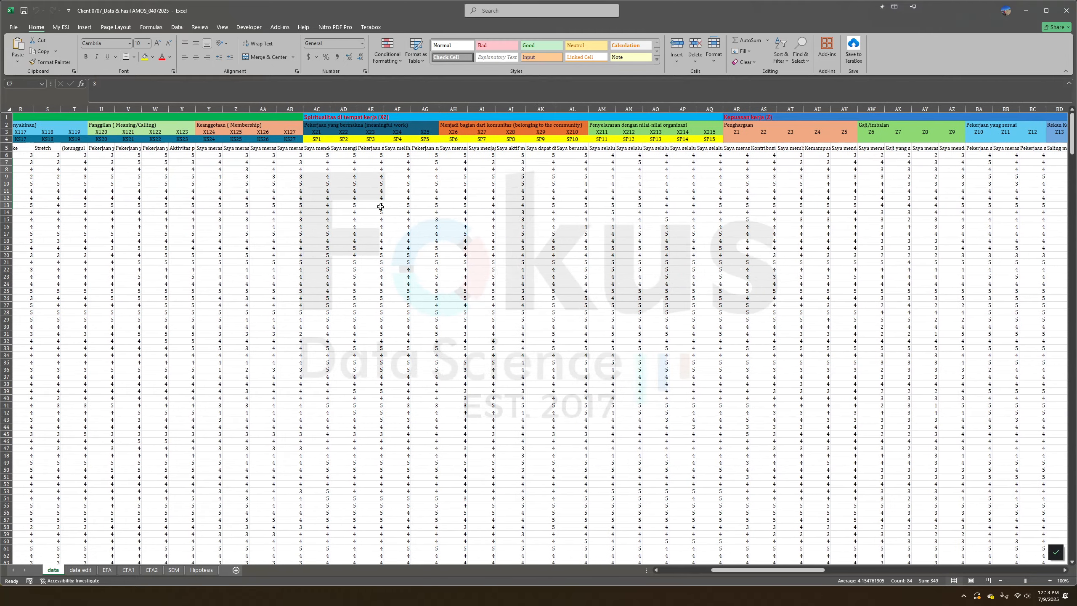
Compare the responses on the data edit sheet with those on the original data sheet
{"action": "left_click", "coordinate": [79, 570]}
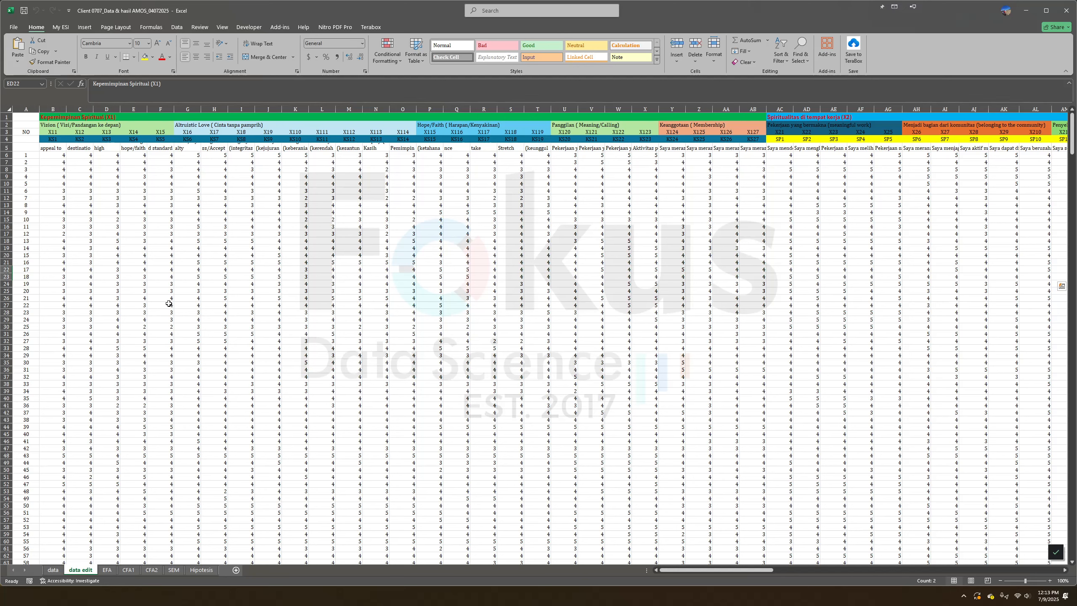
{"action": "left_click", "coordinate": [210, 221]}
{"action": "left_click", "coordinate": [54, 155]}
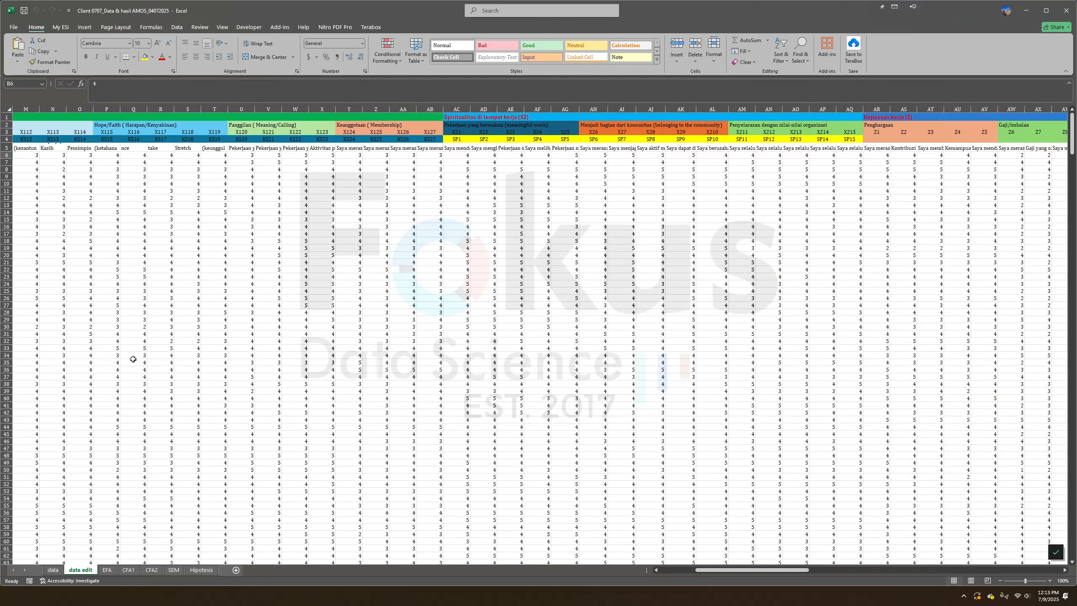
{"action": "left_click", "coordinate": [49, 569]}
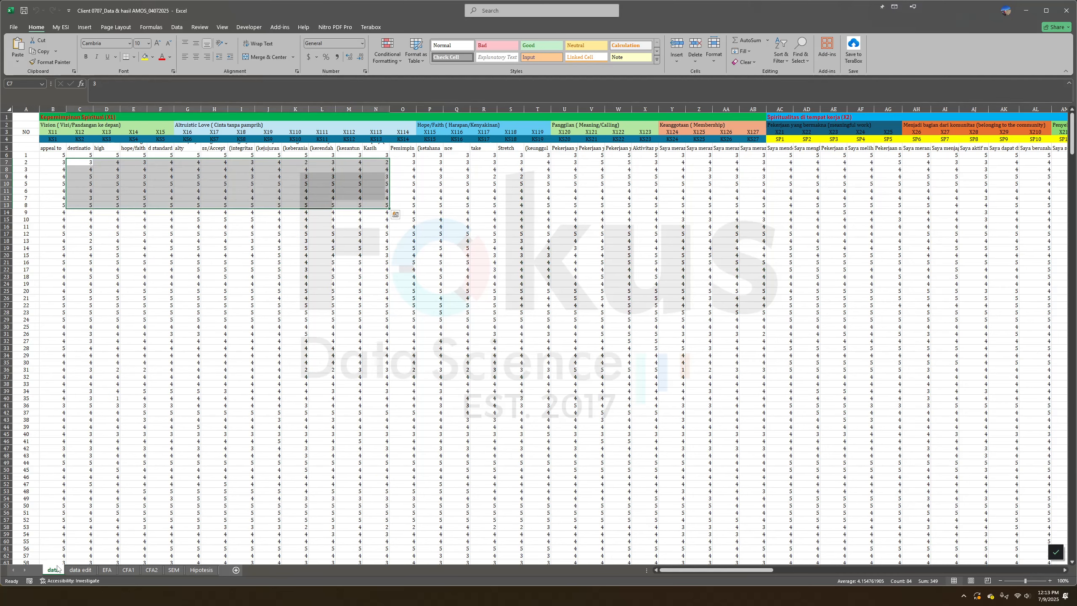
{"action": "left_click", "coordinate": [82, 573]}
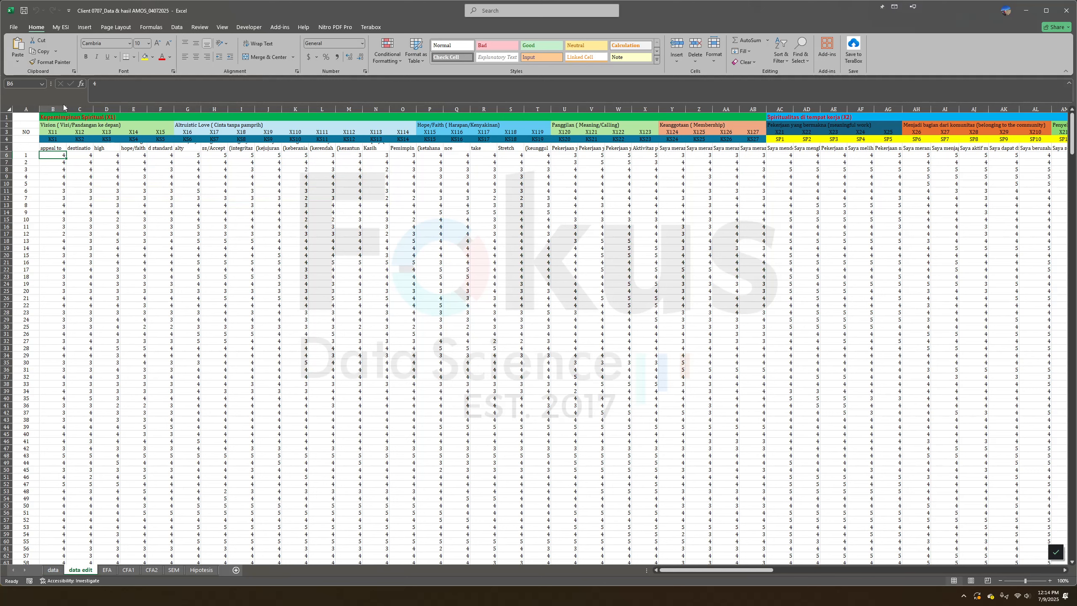
On the data edit sheet, examine the item codes X11 to X15 belonging to the Vision dimension
{"action": "left_click", "coordinate": [133, 136]}
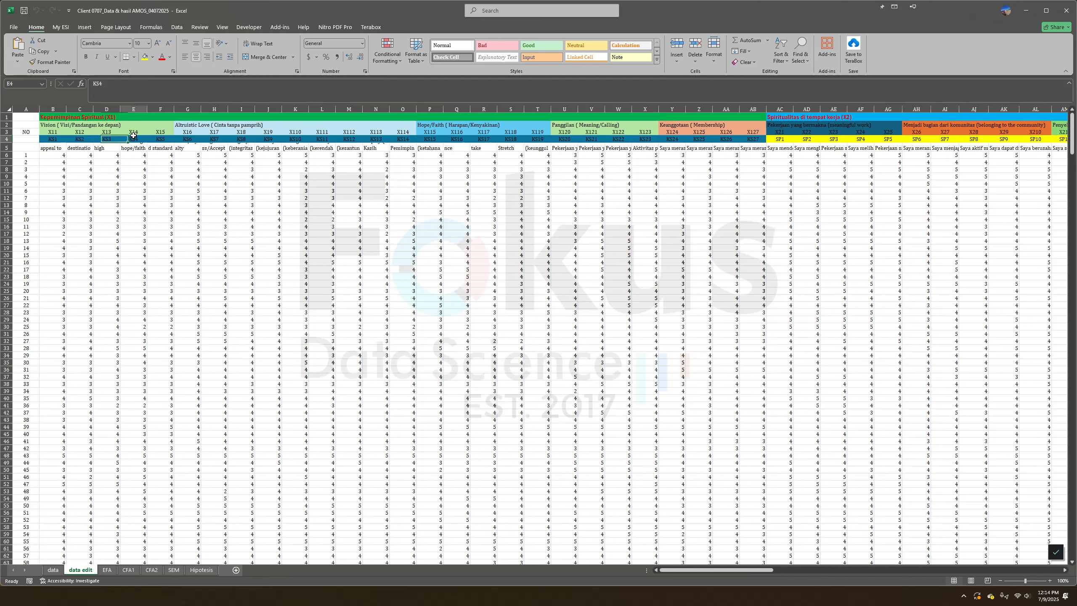
{"action": "left_click", "coordinate": [53, 133]}
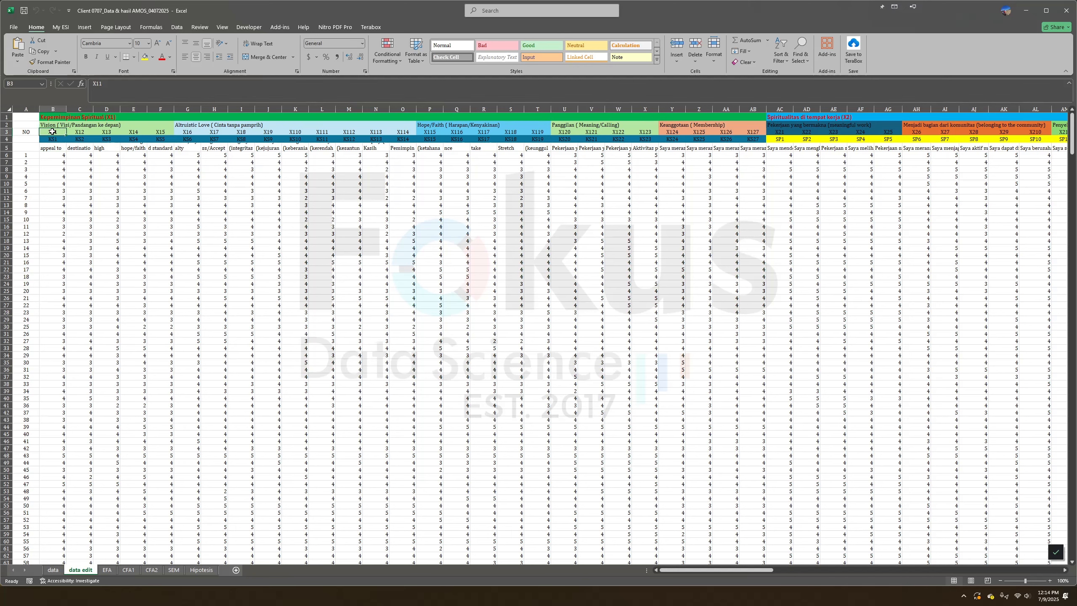
{"action": "left_click", "coordinate": [159, 135]}
{"action": "left_click", "coordinate": [176, 132]}
Examine the dimension headings of Kepemimpinan Spiritual (X1): Vision, Altruistic Love, Hope/Faith, Panggilan and Keanggotaan
{"action": "left_click", "coordinate": [54, 124]}
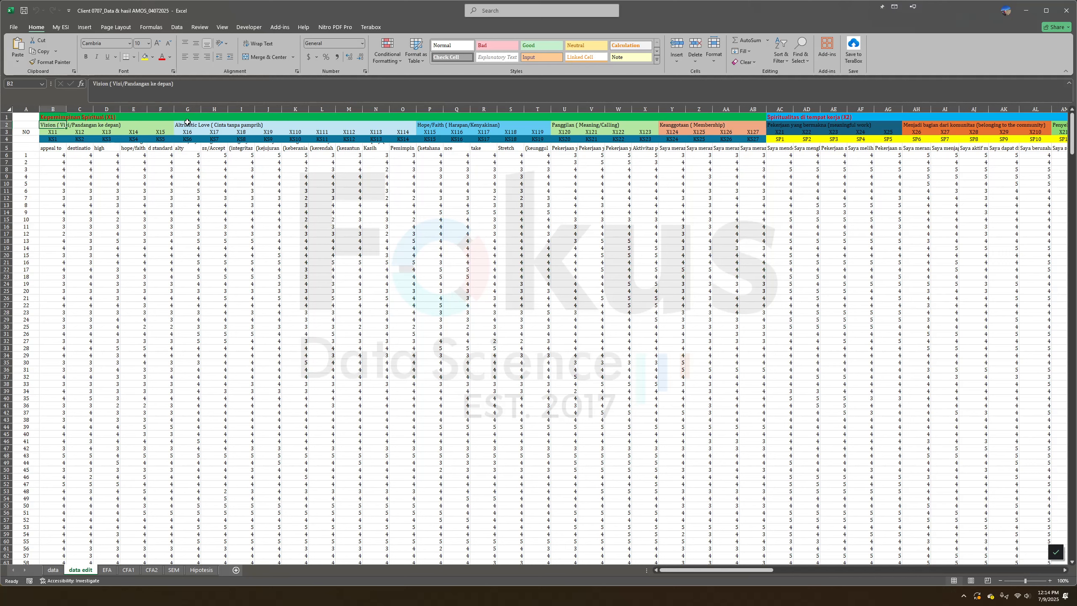
{"action": "left_click", "coordinate": [183, 123]}
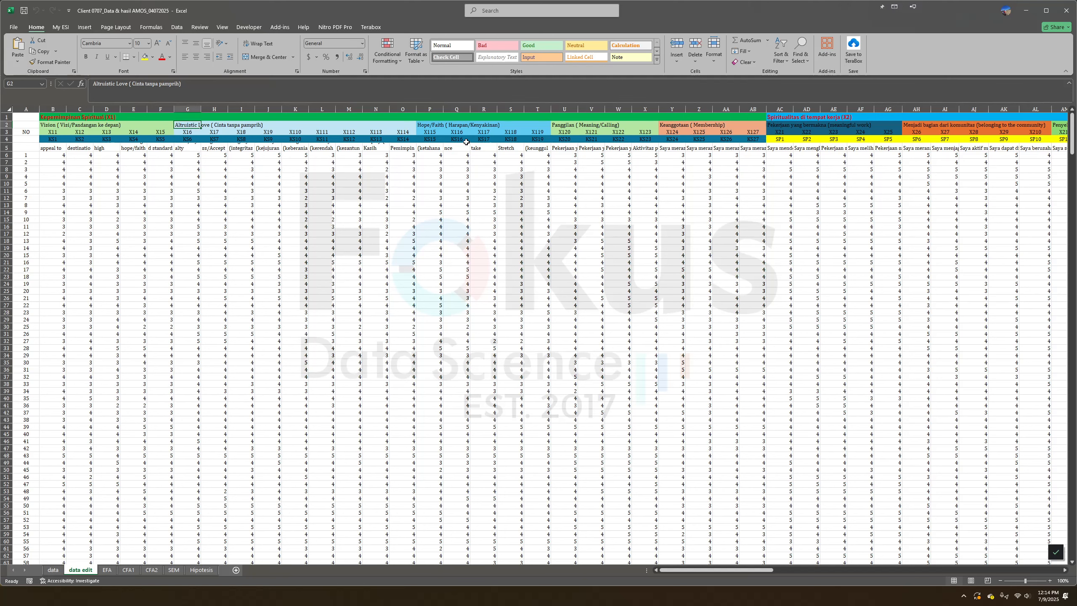
{"action": "left_click", "coordinate": [428, 124]}
{"action": "left_click", "coordinate": [571, 123]}
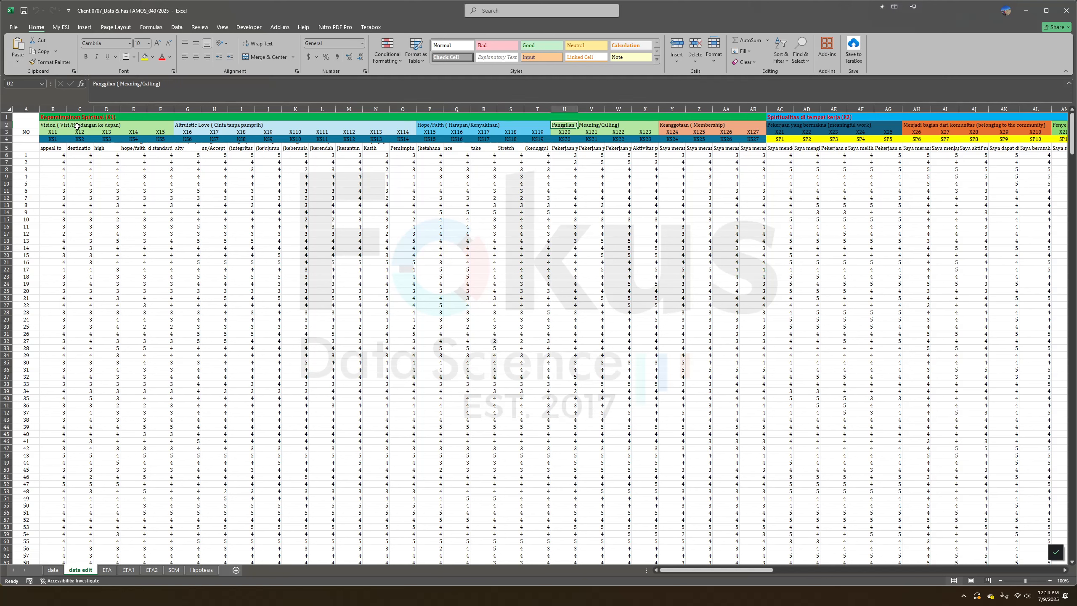
{"action": "left_click", "coordinate": [52, 127]}
{"action": "left_click", "coordinate": [178, 125]}
{"action": "left_click", "coordinate": [434, 126]}
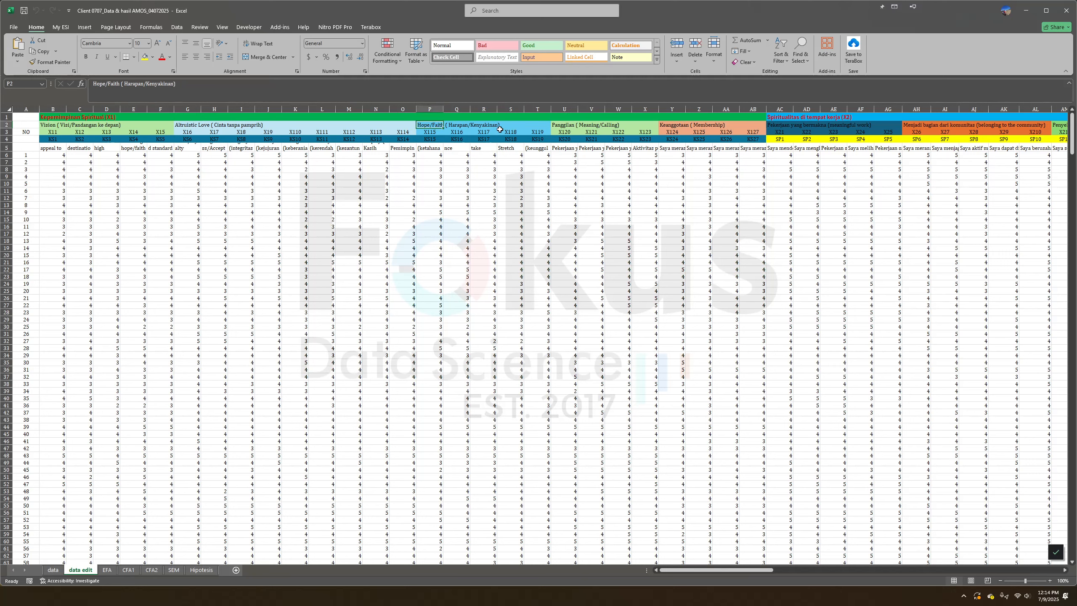
{"action": "left_click", "coordinate": [581, 131]}
{"action": "left_click", "coordinate": [692, 123]}
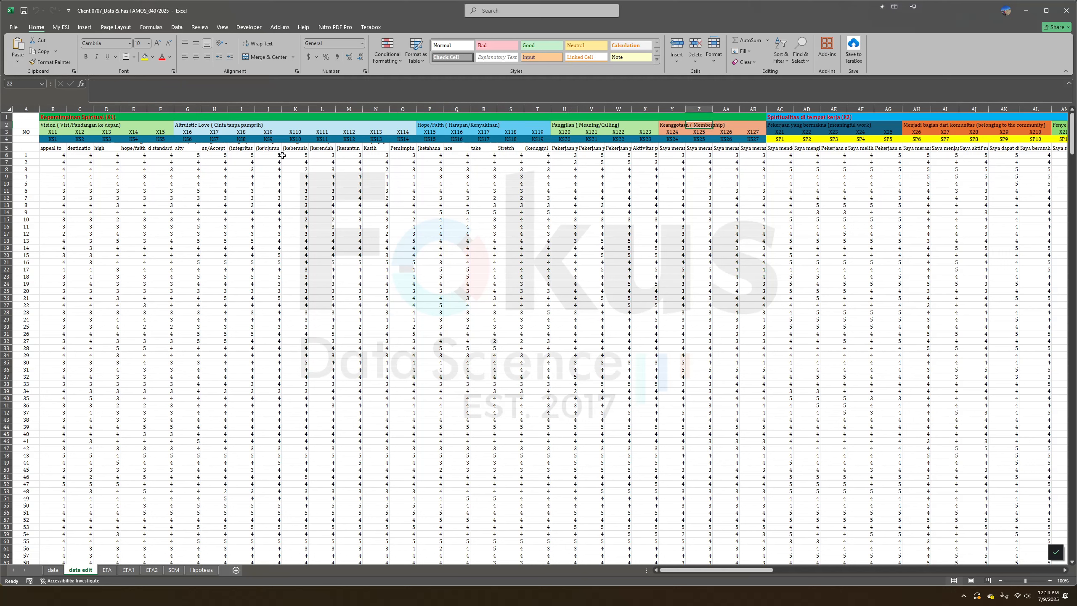
Highlight the Vision item columns B to F and the first respondent's Vision scores in B6:F6
{"action": "left_click", "coordinate": [56, 113]}
{"action": "key", "text": "ctrl+shift+Down"}
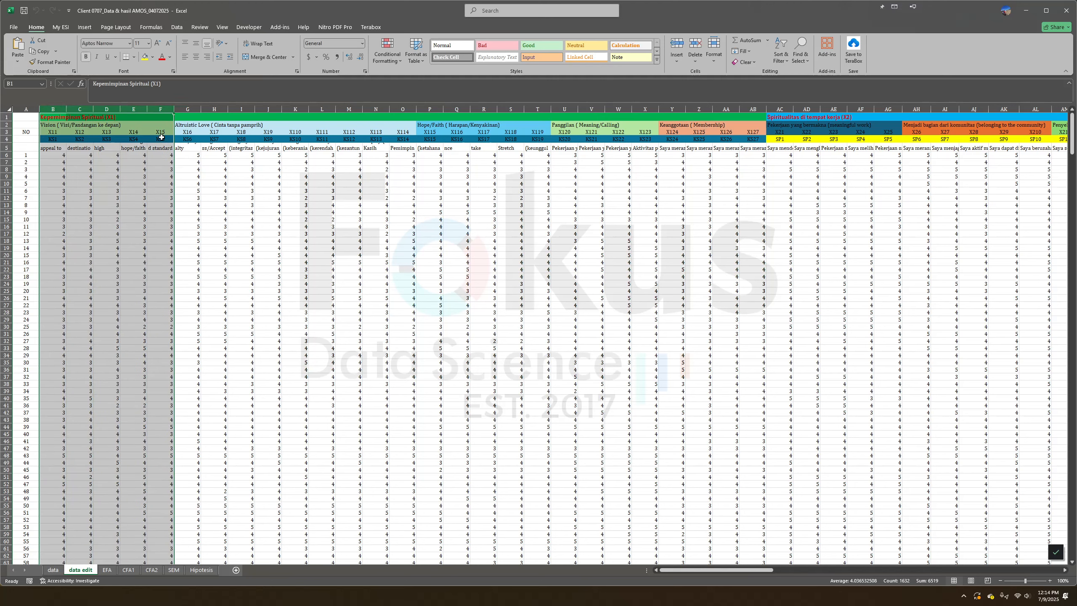
{"action": "left_click_drag", "start_coordinate": [64, 155], "coordinate": [161, 155]}
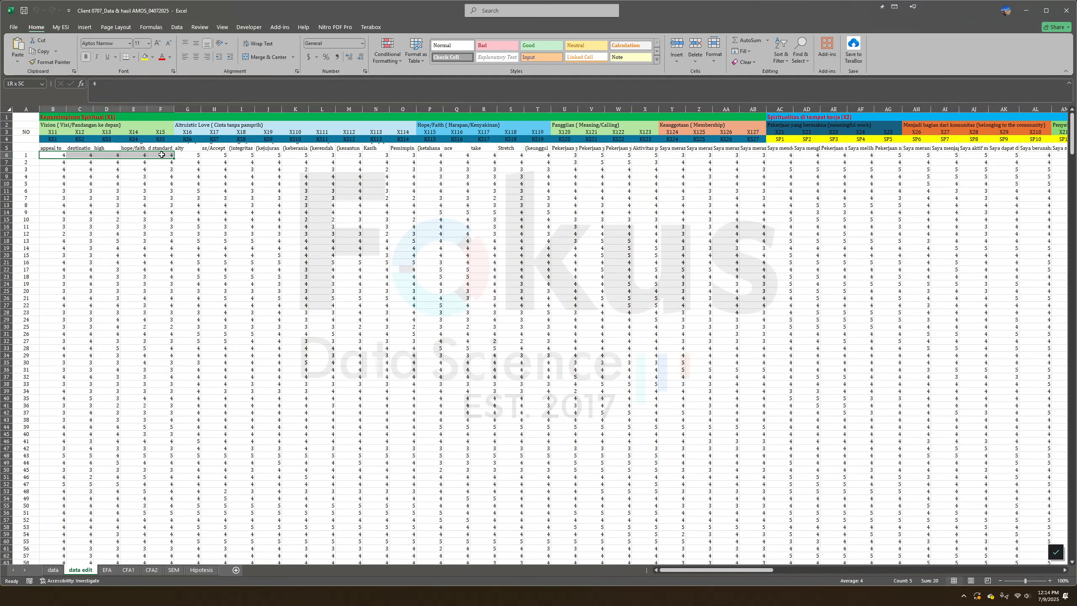
Examine the Kriteria skor columns holding the averaged dimension scores, especially X11 to X23
{"action": "scroll", "coordinate": [645, 241], "scroll_direction": "right", "scroll_amount": 6}
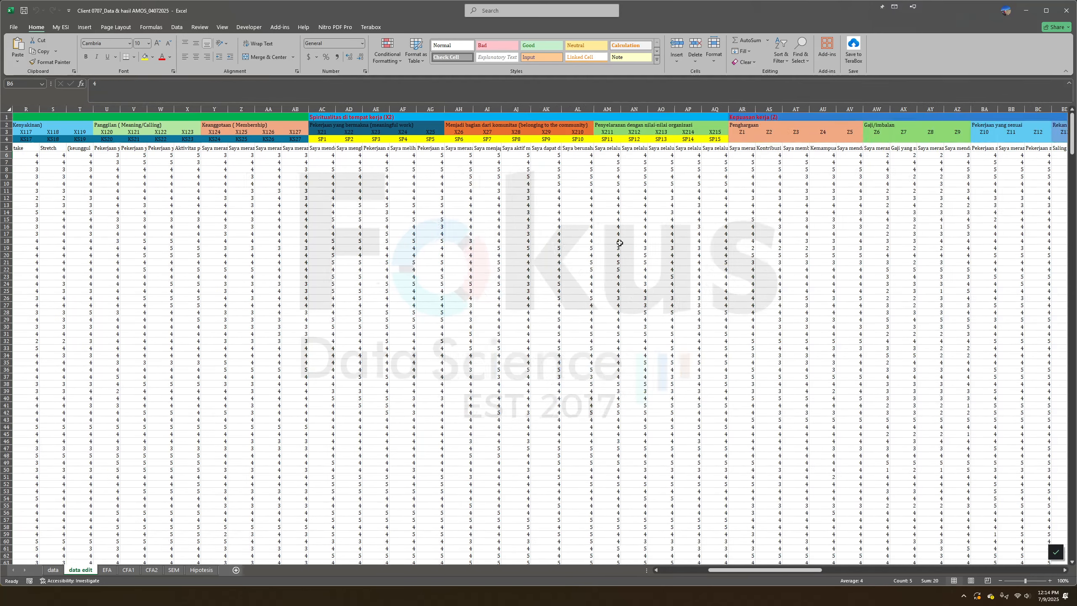
{"action": "scroll", "coordinate": [620, 242], "scroll_direction": "right", "scroll_amount": 10}
{"action": "scroll", "coordinate": [619, 243], "scroll_direction": "right", "scroll_amount": 17}
{"action": "left_click", "coordinate": [456, 154]}
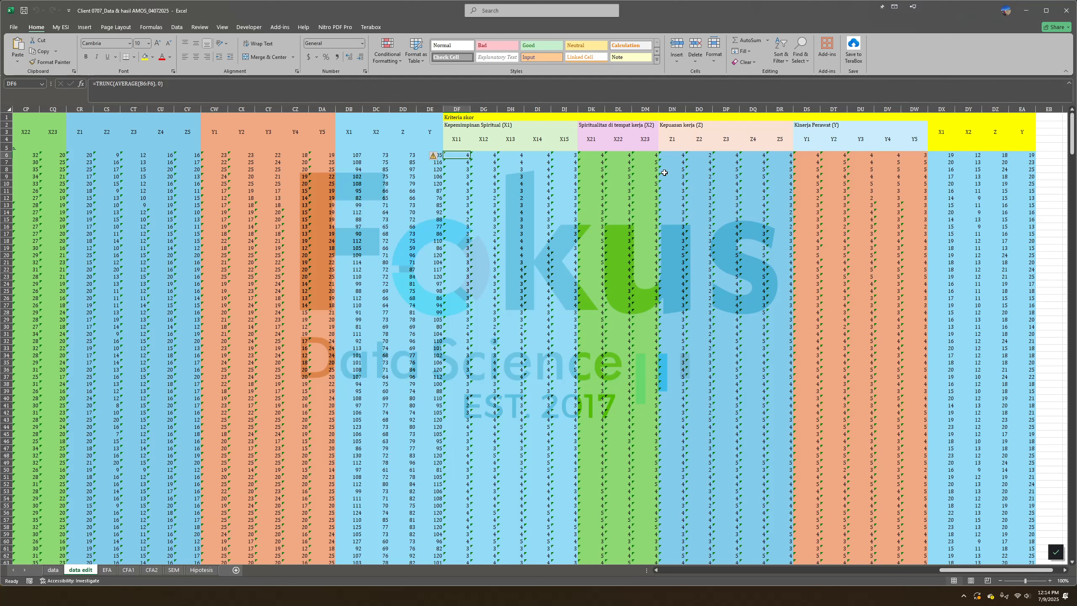
{"action": "left_click", "coordinate": [645, 148]}
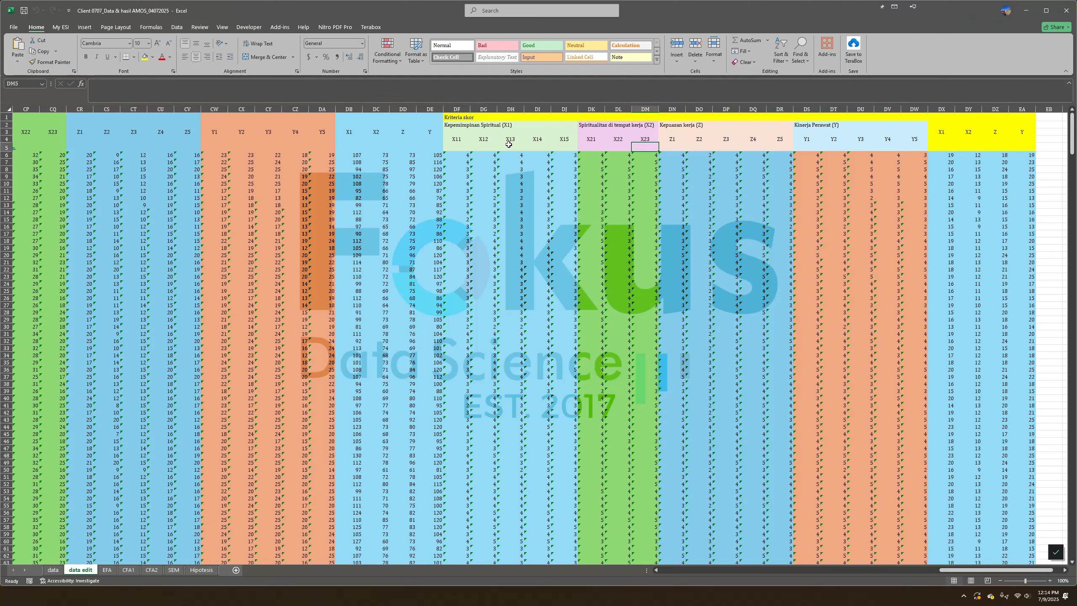
{"action": "left_click", "coordinate": [484, 155]}
{"action": "left_click", "coordinate": [456, 109]}
{"action": "left_click", "coordinate": [462, 142]}
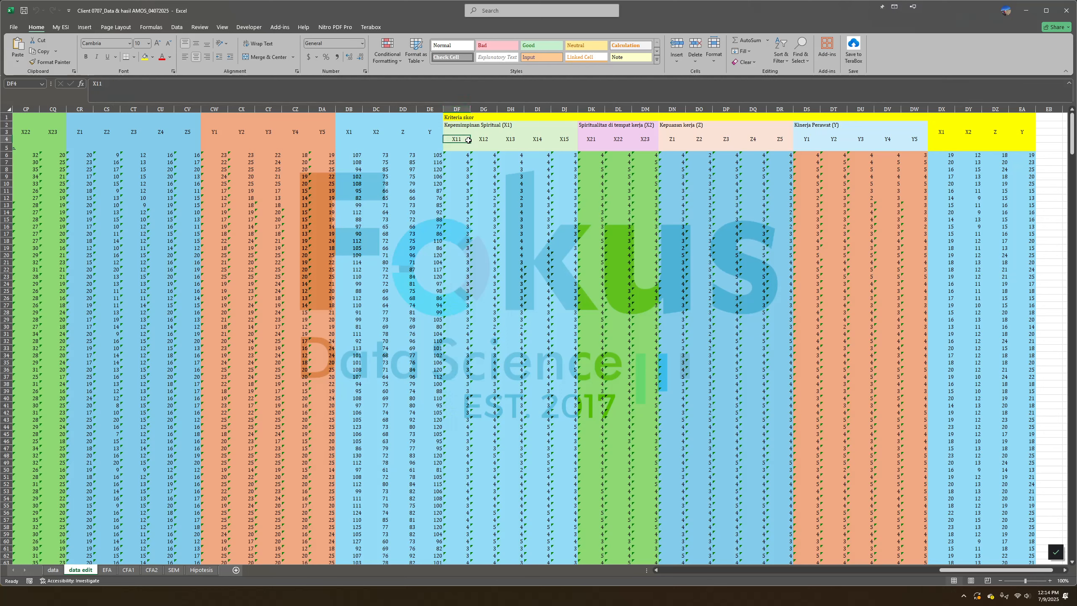
Inspect the TRUNC(AVERAGE) formula in cell DF6 and the Vision item cells it references, leaving it unchanged
{"action": "left_click", "coordinate": [466, 156]}
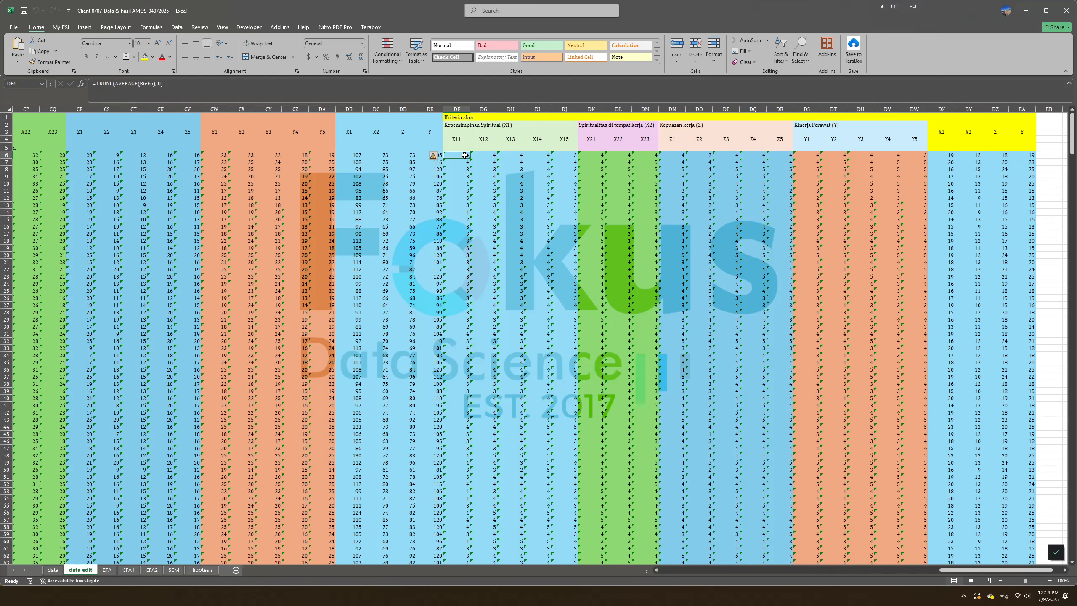
{"action": "double_click", "coordinate": [464, 155]}
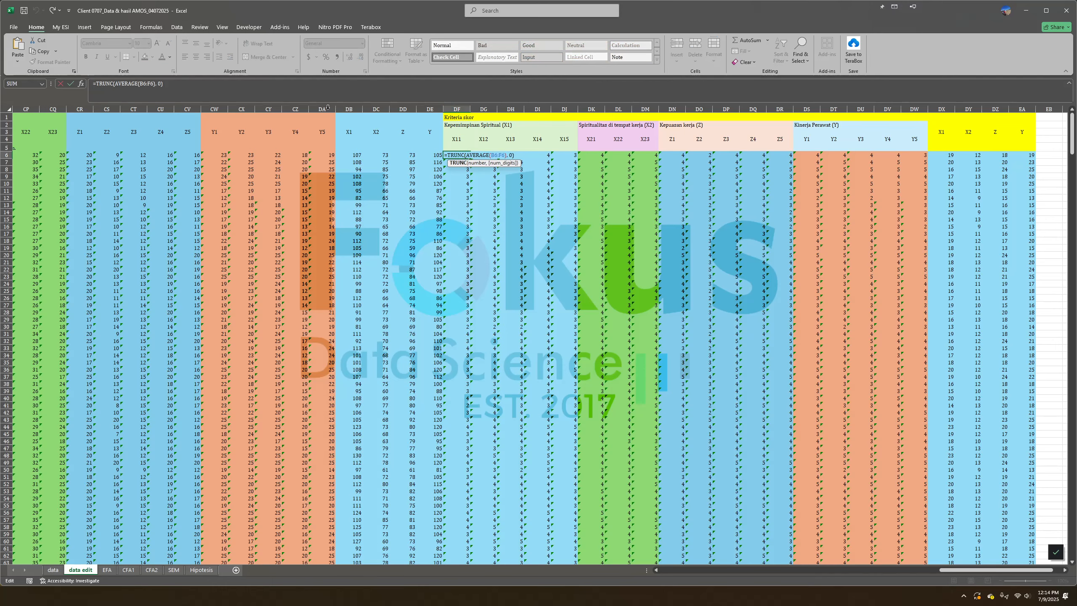
{"action": "scroll", "coordinate": [571, 299], "scroll_direction": "left", "scroll_amount": 20}
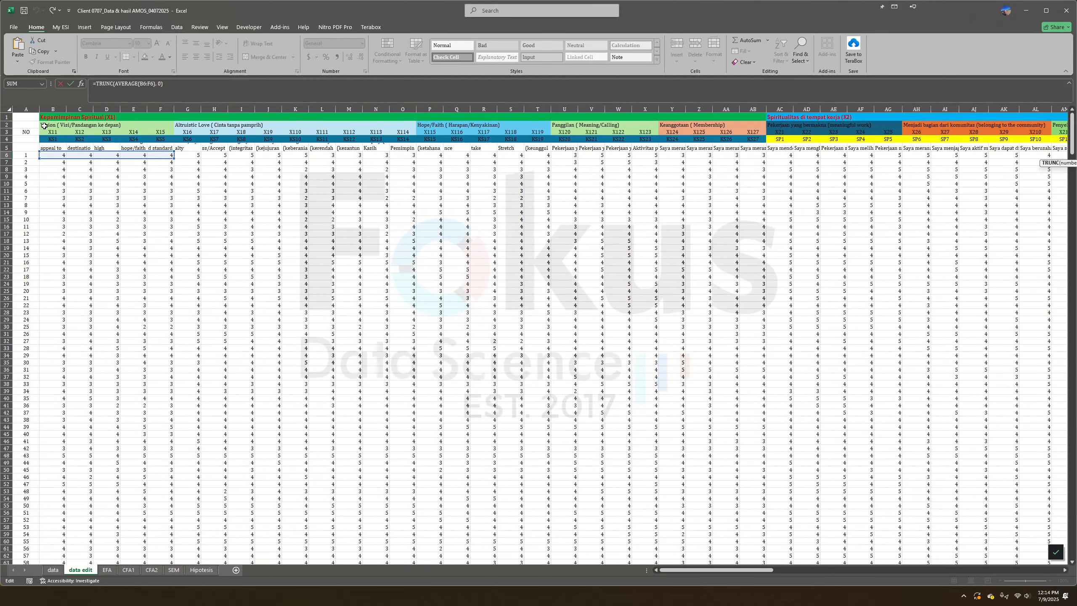
{"action": "left_click", "coordinate": [207, 91]}
{"action": "key", "text": "Return"}
Highlight the whole Kriteria skor block, columns DF to DW, and check the formula in DT11
{"action": "scroll", "coordinate": [598, 212], "scroll_direction": "right", "scroll_amount": 10}
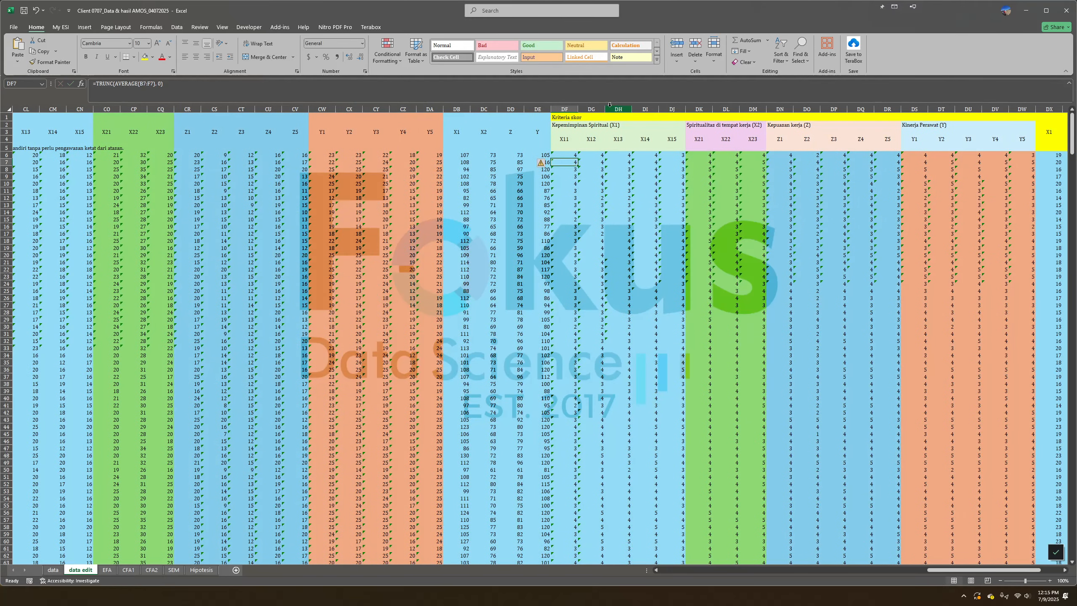
{"action": "left_click_drag", "start_coordinate": [571, 110], "coordinate": [1010, 115]}
{"action": "scroll", "coordinate": [973, 184], "scroll_direction": "right", "scroll_amount": 4}
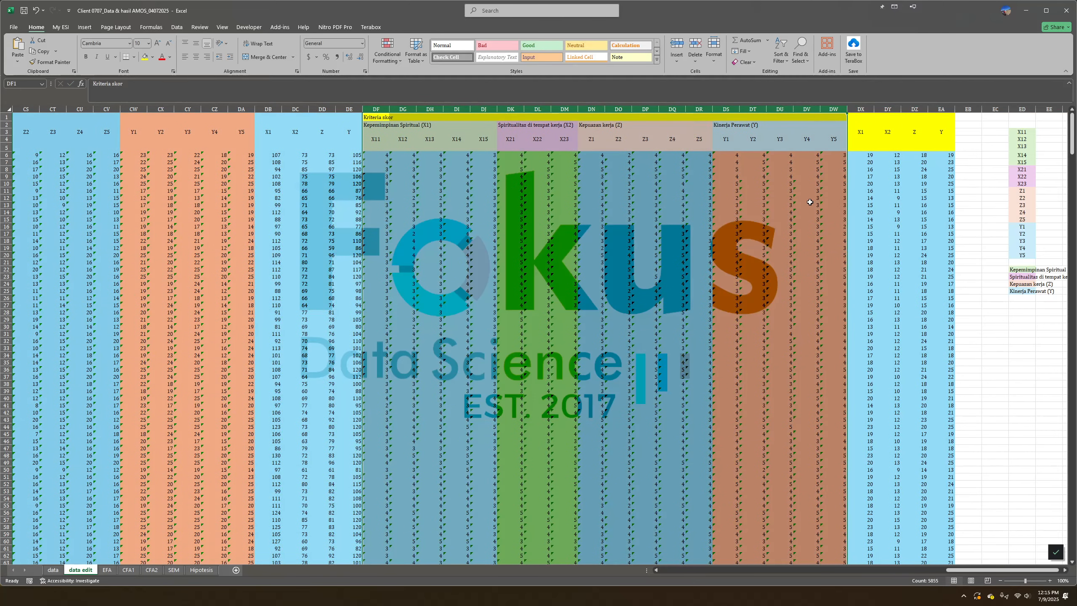
{"action": "left_click", "coordinate": [761, 192]}
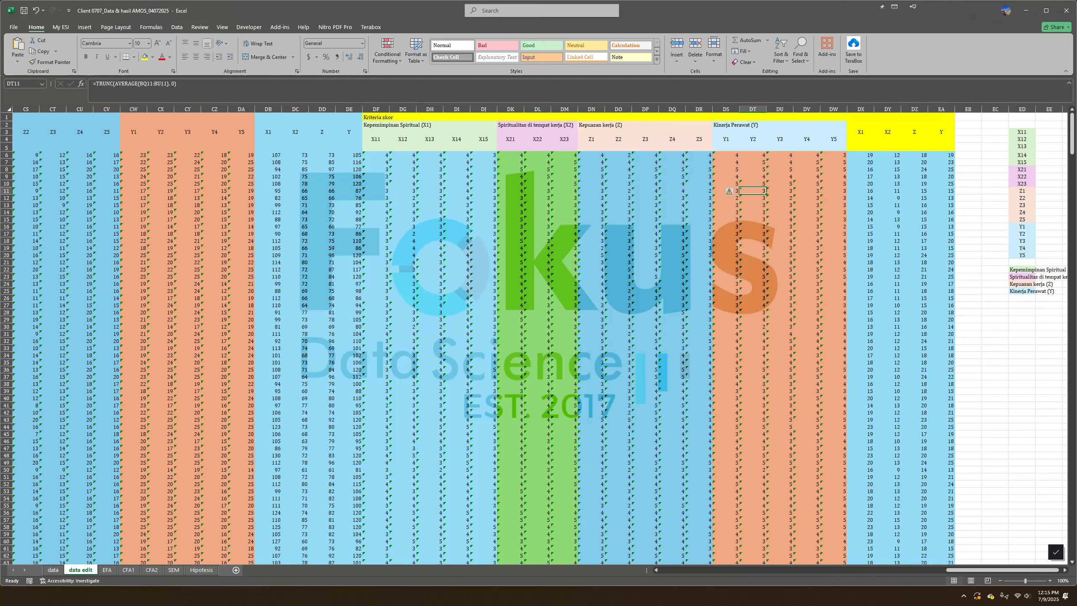
Bring up the empty SPSS Data Editor, return to Excel and copy the variable name list X11 to Y5 in ED3:ED20
{"action": "key", "text": "alt+Tab"}
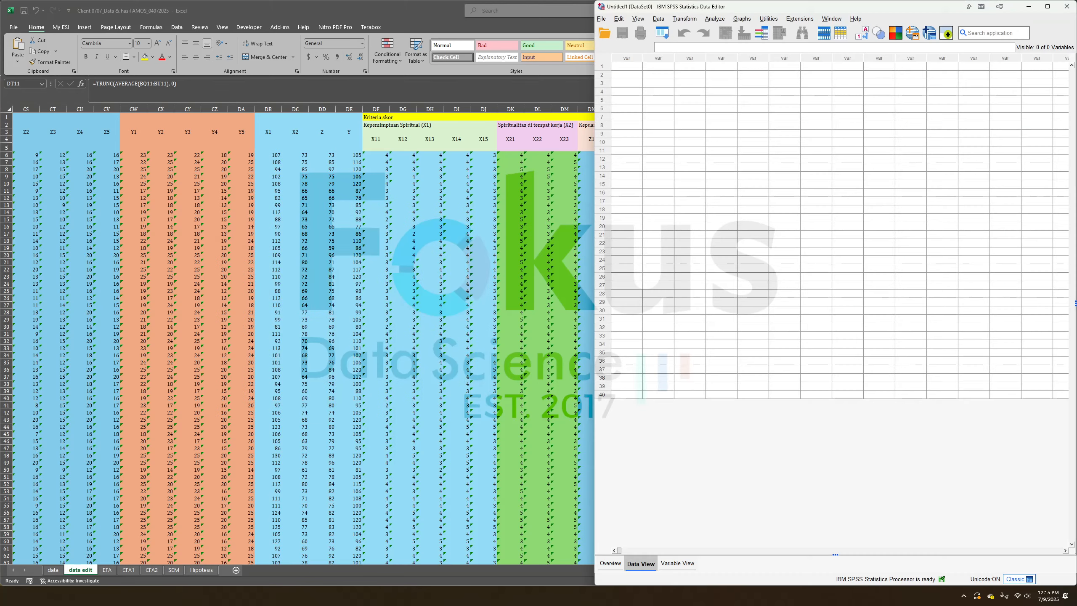
{"action": "left_click", "coordinate": [530, 306]}
{"action": "scroll", "coordinate": [531, 306], "scroll_direction": "right", "scroll_amount": 3}
{"action": "left_click_drag", "start_coordinate": [807, 132], "coordinate": [808, 255]}
{"action": "key", "text": "ctrl+c"}
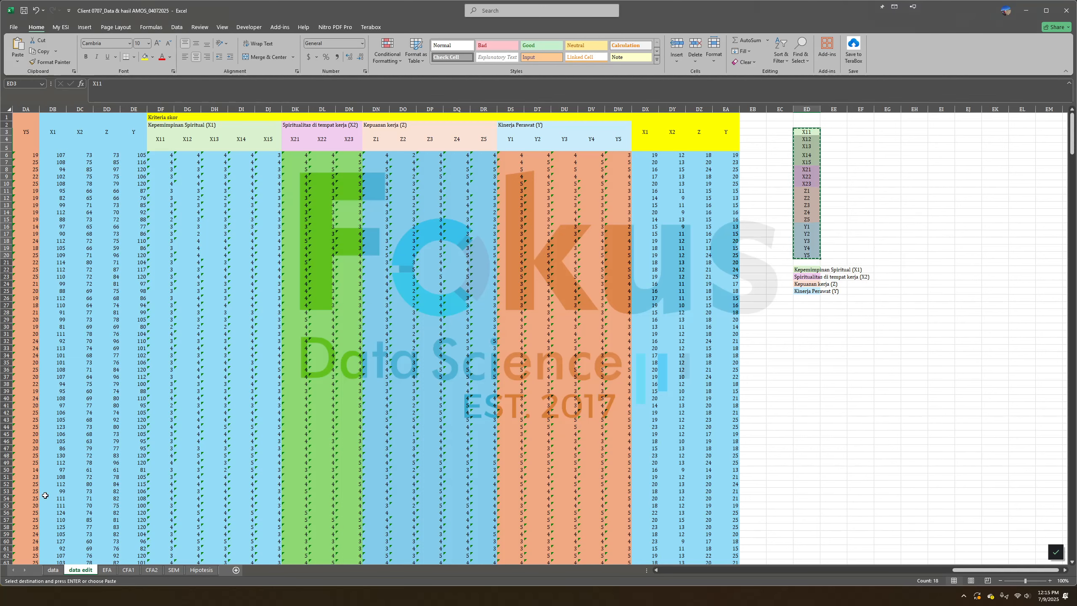
Switch to SPSS, paste the copied names X11 to Y5 into the Name column of the variable list and show the data grid
{"action": "key", "text": "alt+Tab"}
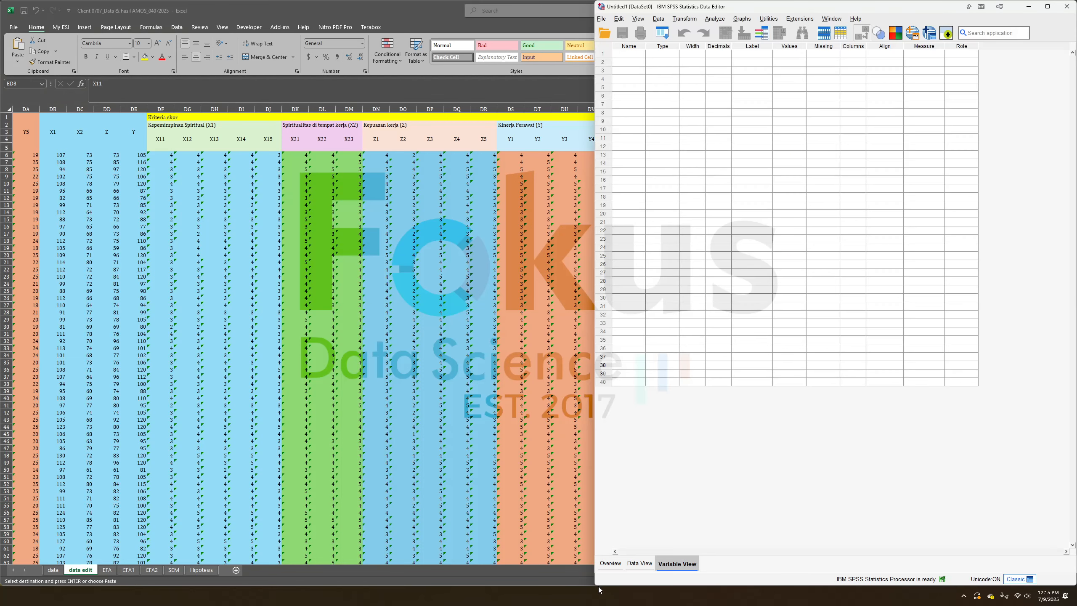
{"action": "right_click", "coordinate": [632, 54]}
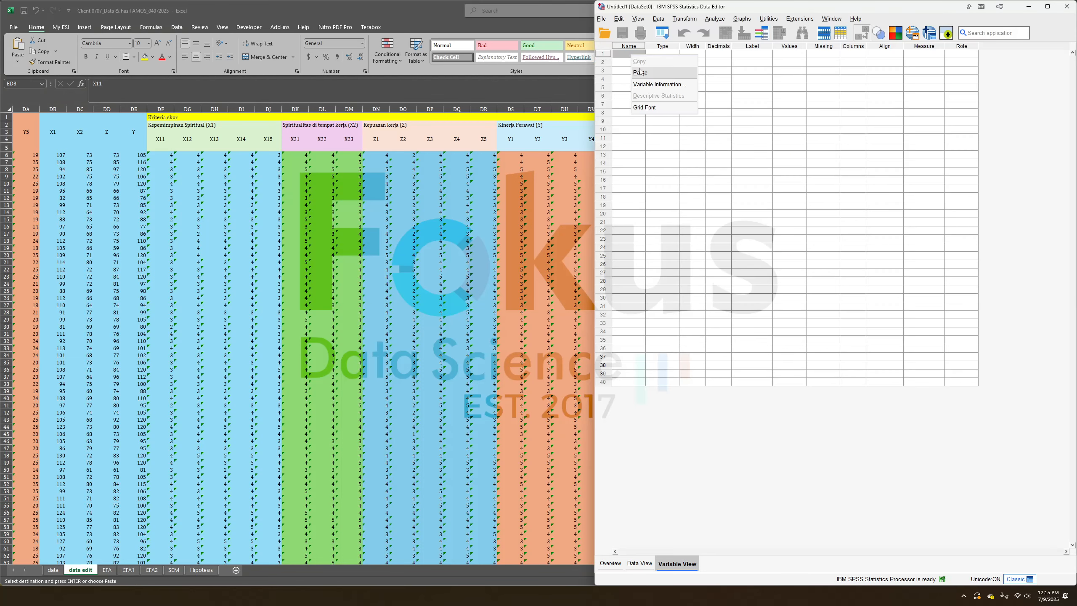
{"action": "key", "text": "Return"}
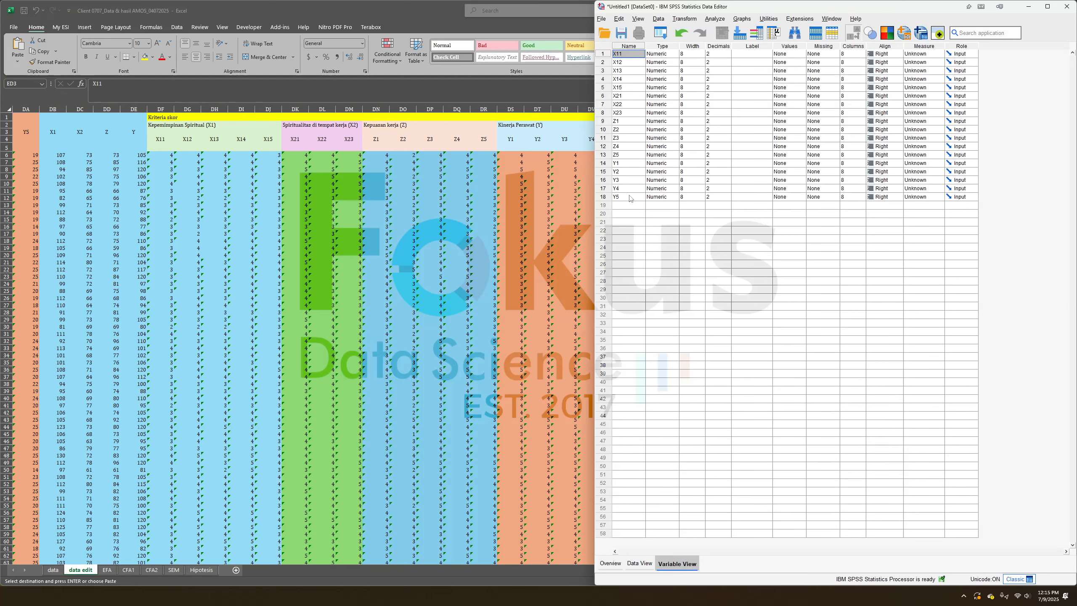
{"action": "left_click", "coordinate": [641, 562]}
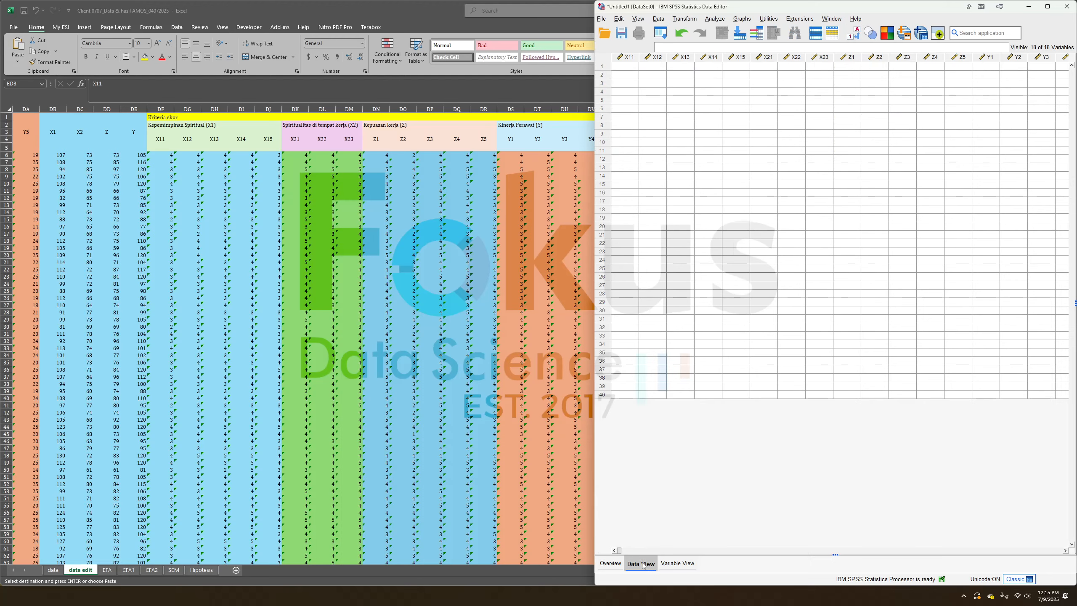
In Excel, copy the Kriteria skor values of all respondents for X11 to Y5, cells DF6 to DW328, without the #DIV/0! row
{"action": "left_click", "coordinate": [167, 156]}
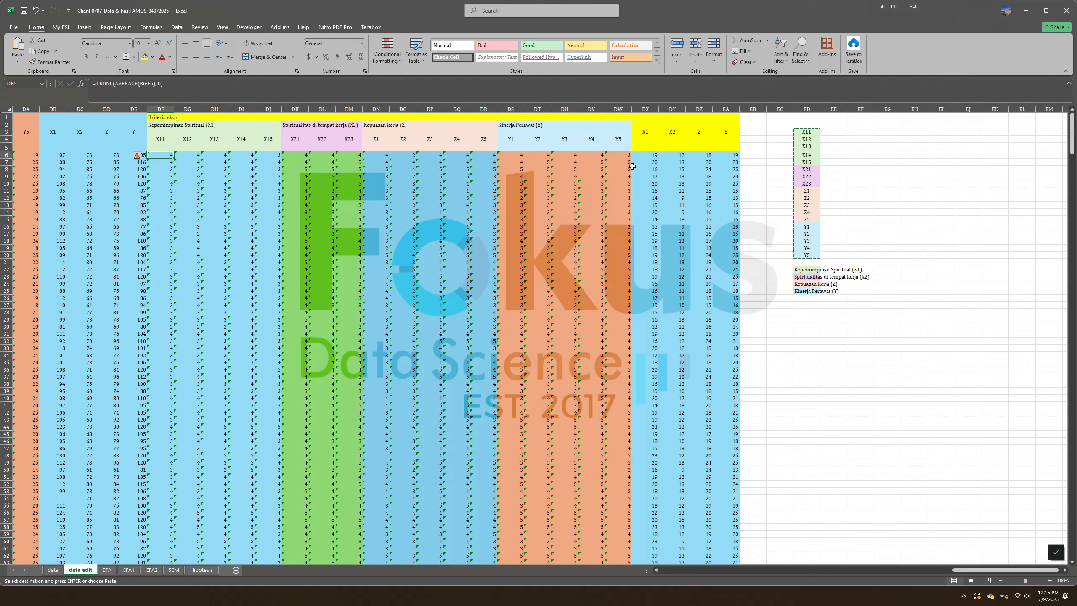
{"action": "left_click", "coordinate": [625, 155], "text": "shift"}
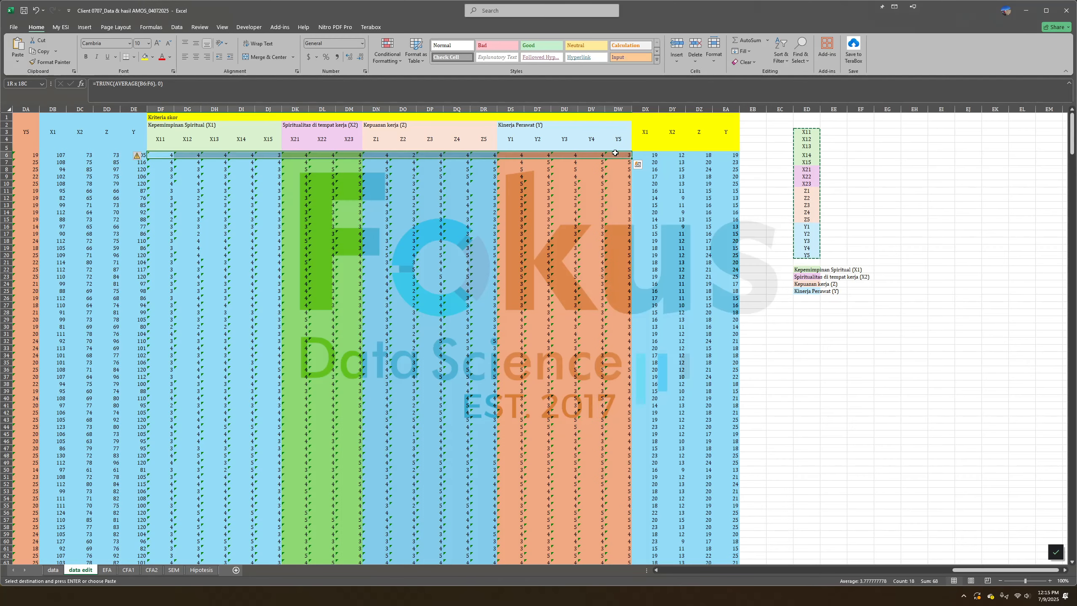
{"action": "scroll", "coordinate": [628, 385], "scroll_direction": "down", "scroll_amount": 10}
{"action": "scroll", "coordinate": [628, 385], "scroll_direction": "down", "scroll_amount": 20}
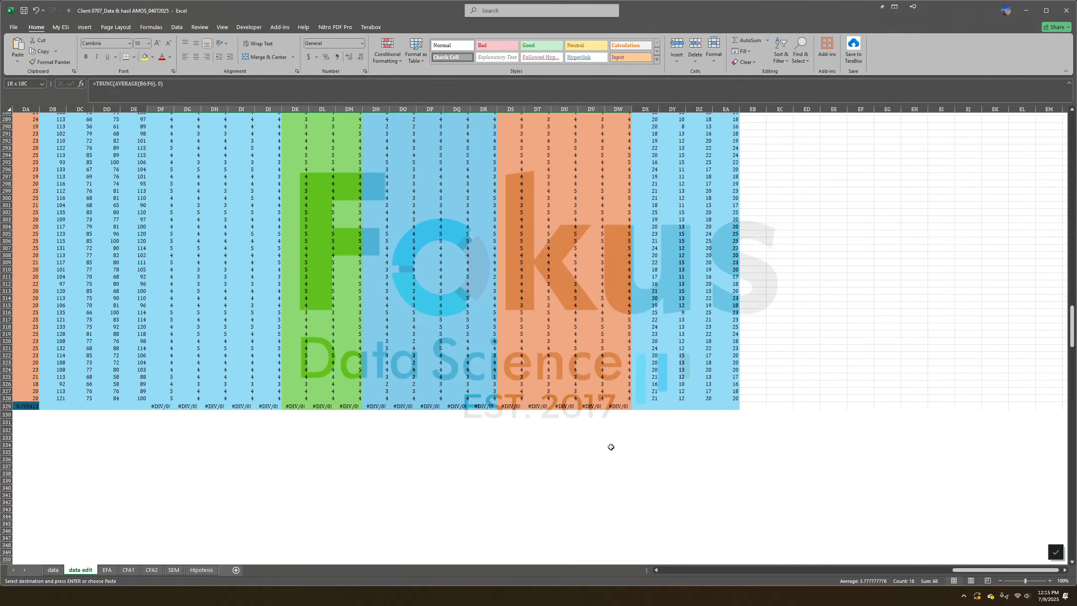
{"action": "left_click", "coordinate": [625, 397], "text": "shift"}
{"action": "scroll", "coordinate": [627, 339], "scroll_direction": "up", "scroll_amount": 20}
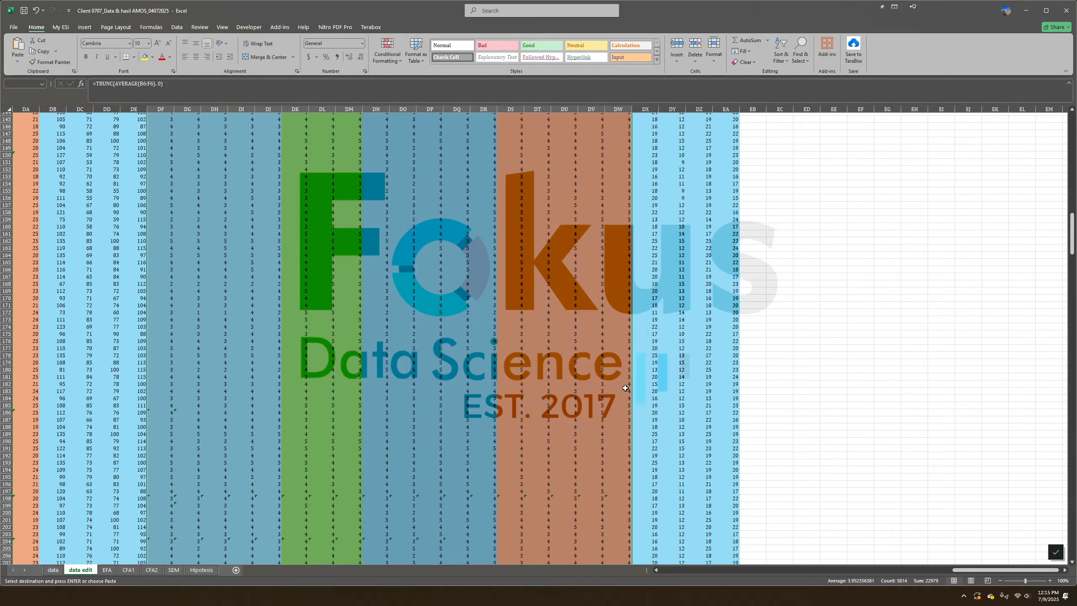
{"action": "right_click", "coordinate": [629, 293]}
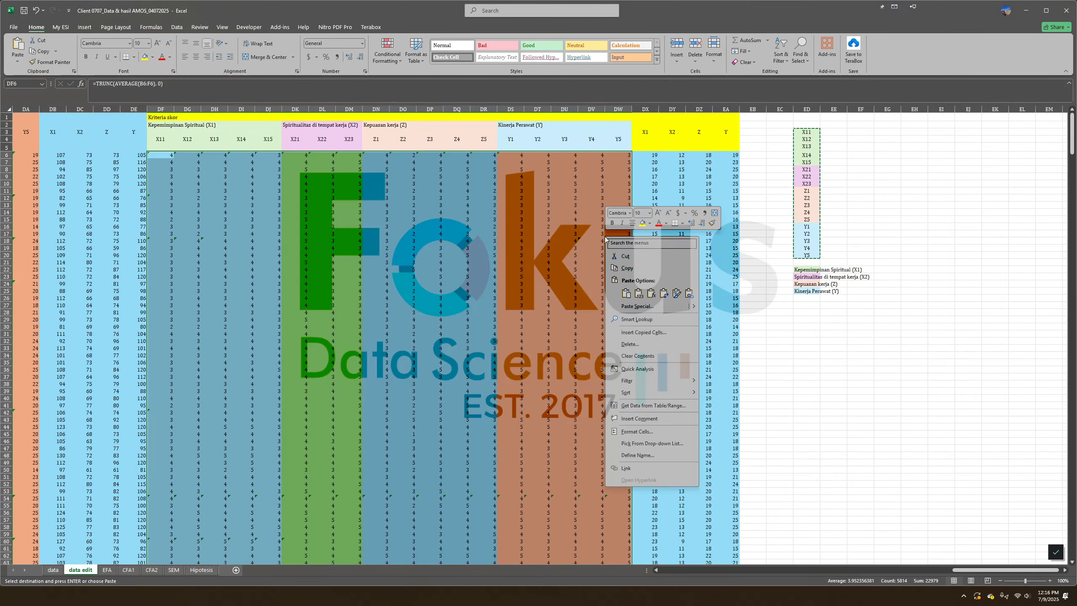
{"action": "left_click", "coordinate": [636, 268]}
Paste the copied scores into the SPSS data grid, starting at case 1 of variable X11
{"action": "key", "text": "alt+Tab"}
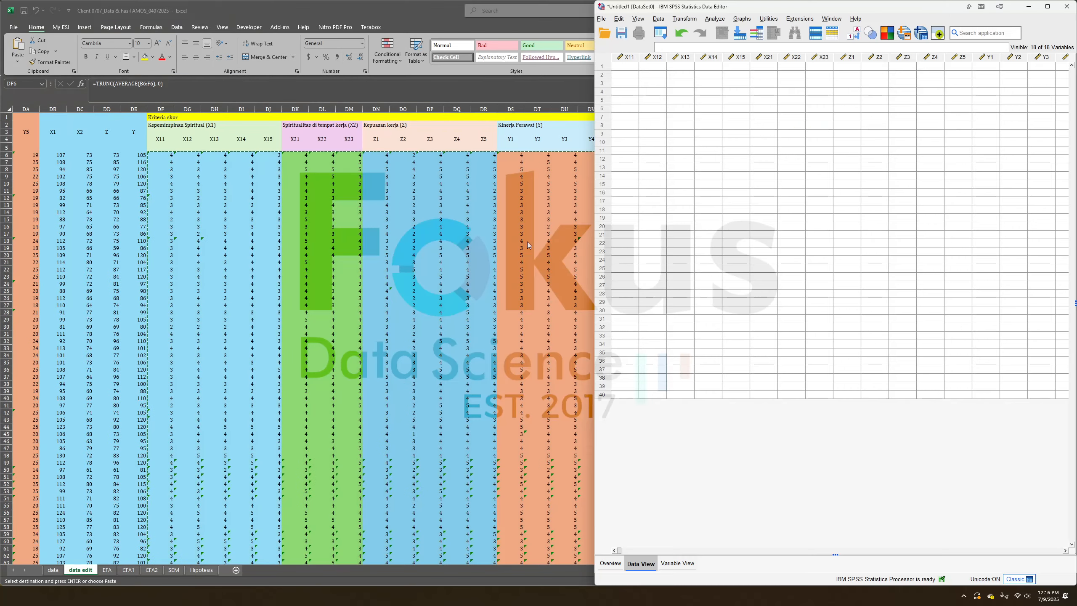
{"action": "left_click", "coordinate": [626, 57]}
{"action": "left_click", "coordinate": [625, 66]}
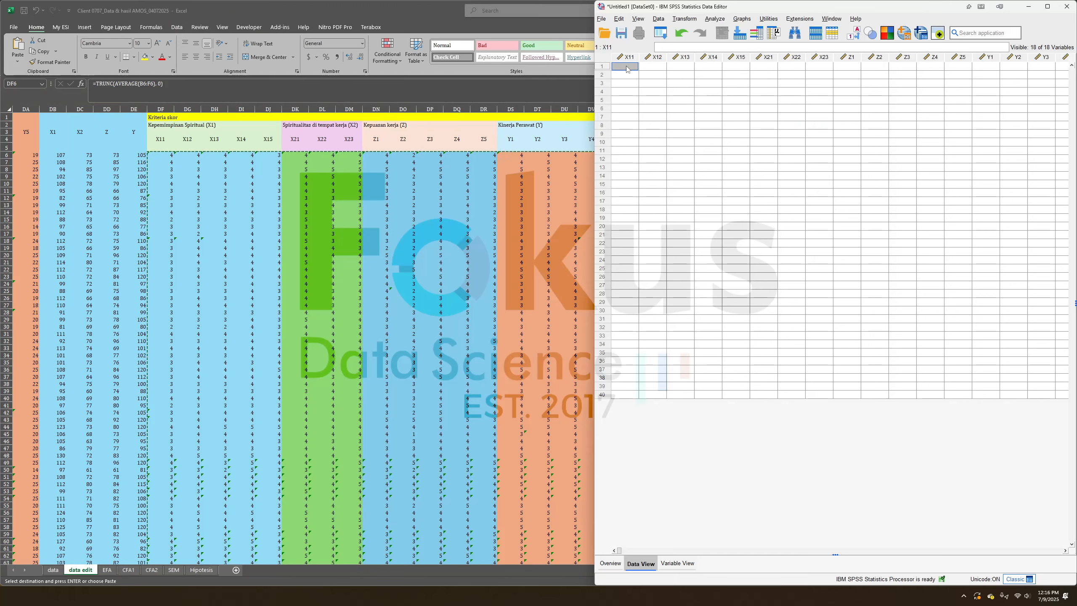
{"action": "right_click", "coordinate": [628, 68]}
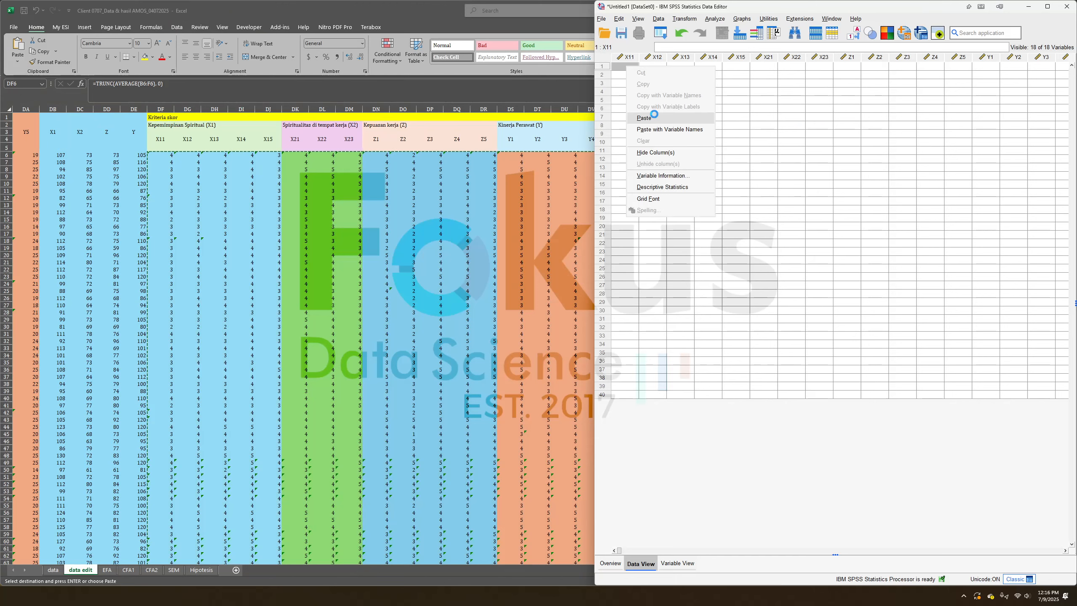
{"action": "left_click", "coordinate": [644, 118]}
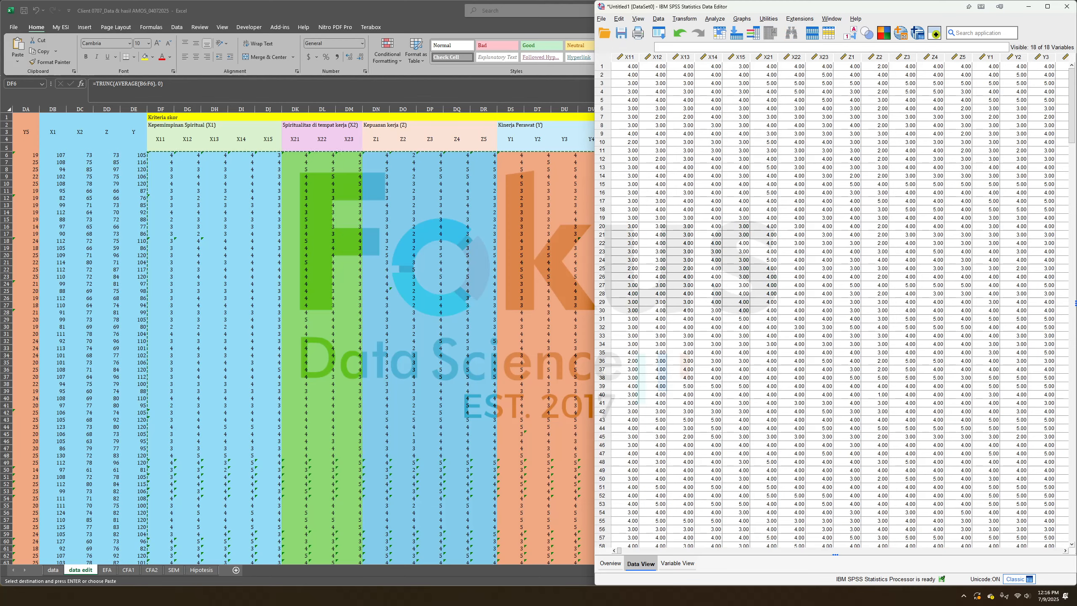
Glance into the EFA folder in File Explorer, then open the Word report Client 0707_Interpretasi hasil AMOS_04072025 and bring it fully on screen
{"action": "key", "text": "alt+Tab"}
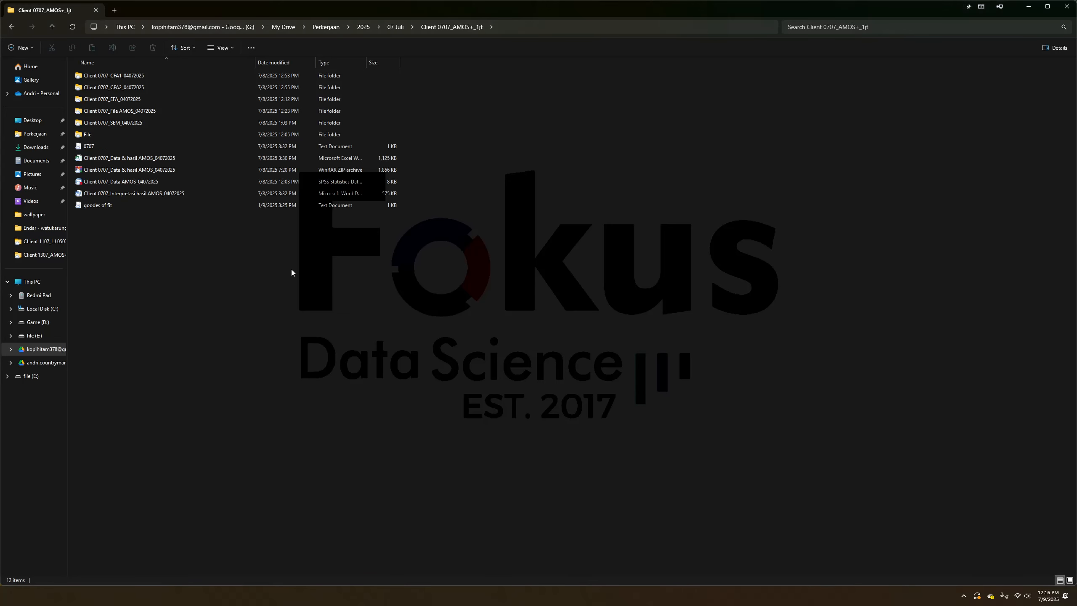
{"action": "double_click", "coordinate": [122, 99]}
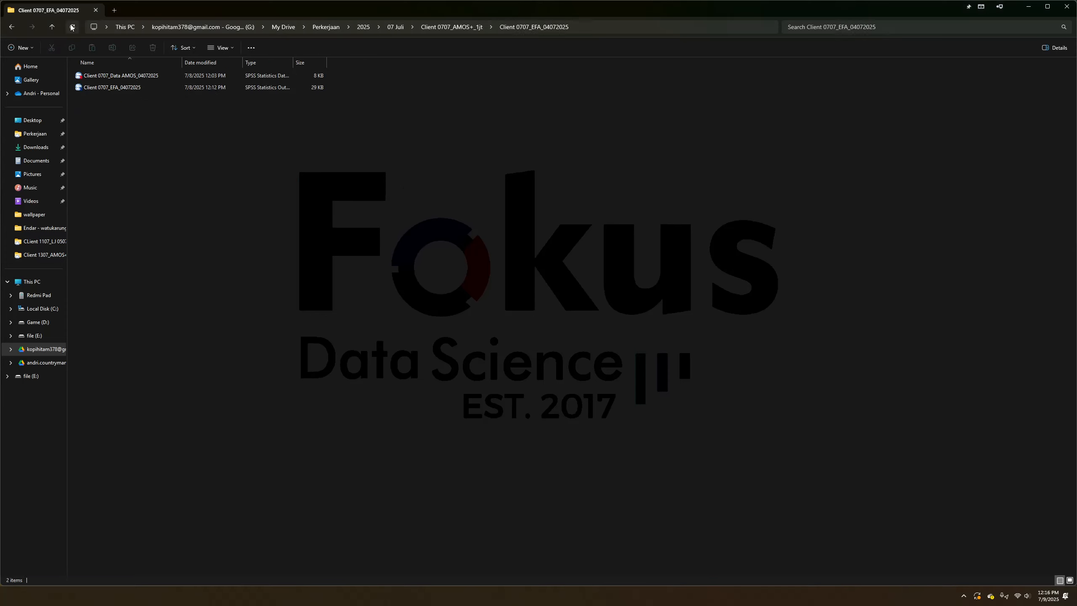
{"action": "left_click", "coordinate": [52, 26]}
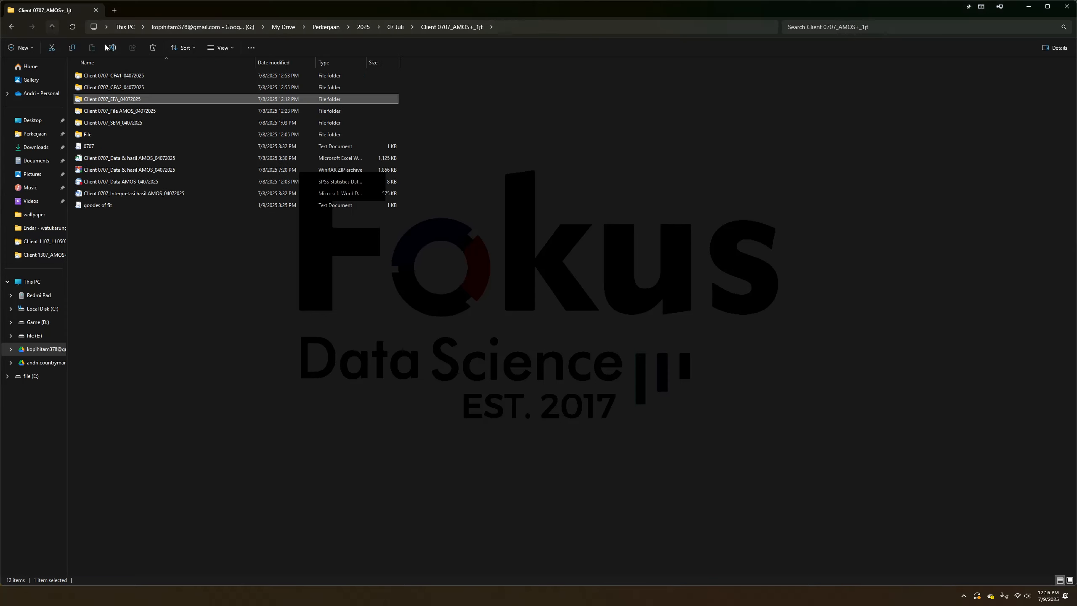
{"action": "double_click", "coordinate": [165, 193]}
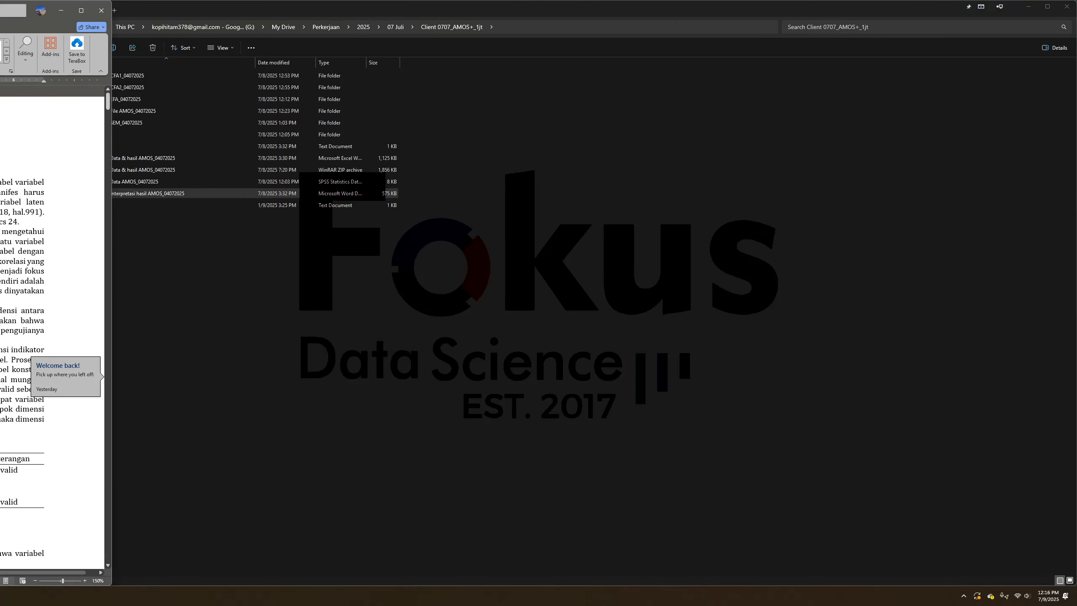
{"action": "left_click_drag", "start_coordinate": [0, 10], "coordinate": [382, 30]}
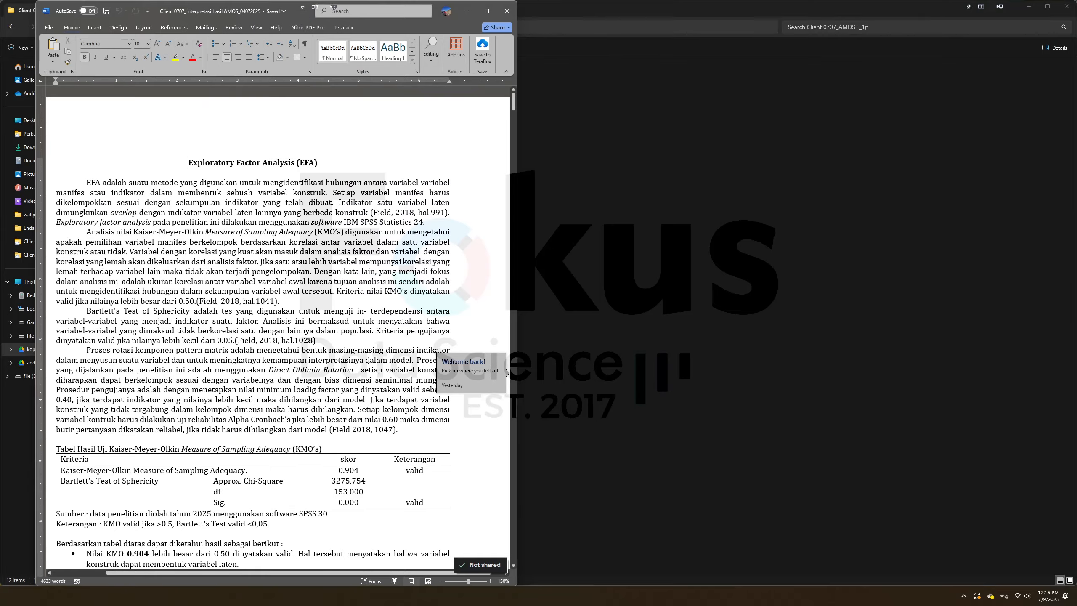
Examine the report's Exploratory Factor Analysis section: the KMO and Bartlett's test table and the X1 loading factor and Cronbach's Alpha table
{"action": "scroll", "coordinate": [280, 383], "scroll_direction": "down", "scroll_amount": 10}
{"action": "scroll", "coordinate": [279, 383], "scroll_direction": "up", "scroll_amount": 8}
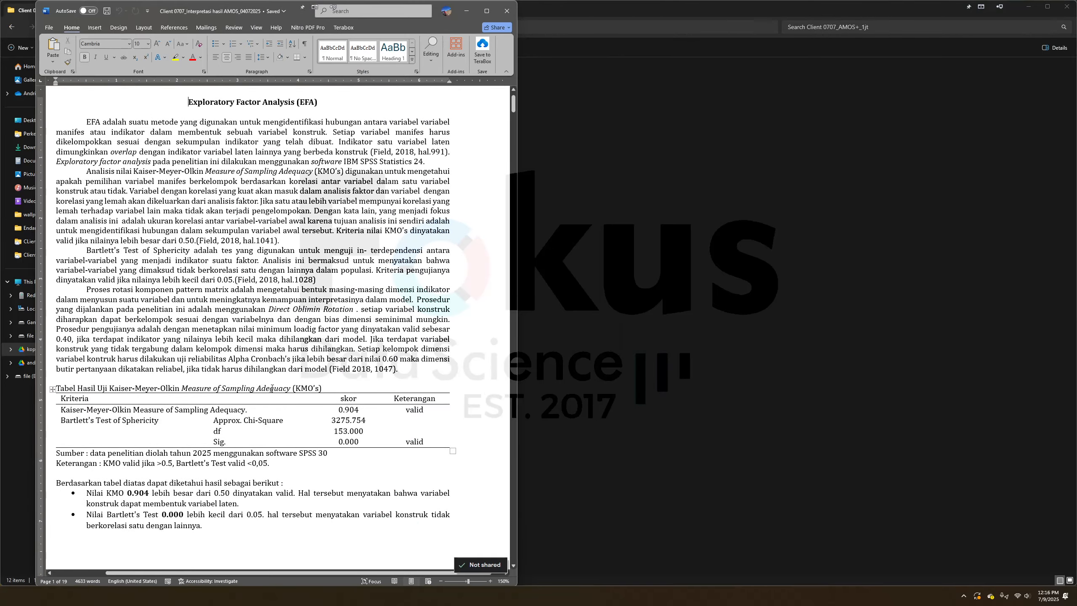
{"action": "scroll", "coordinate": [280, 383], "scroll_direction": "down", "scroll_amount": 10}
{"action": "left_click_drag", "start_coordinate": [222, 318], "coordinate": [227, 326]}
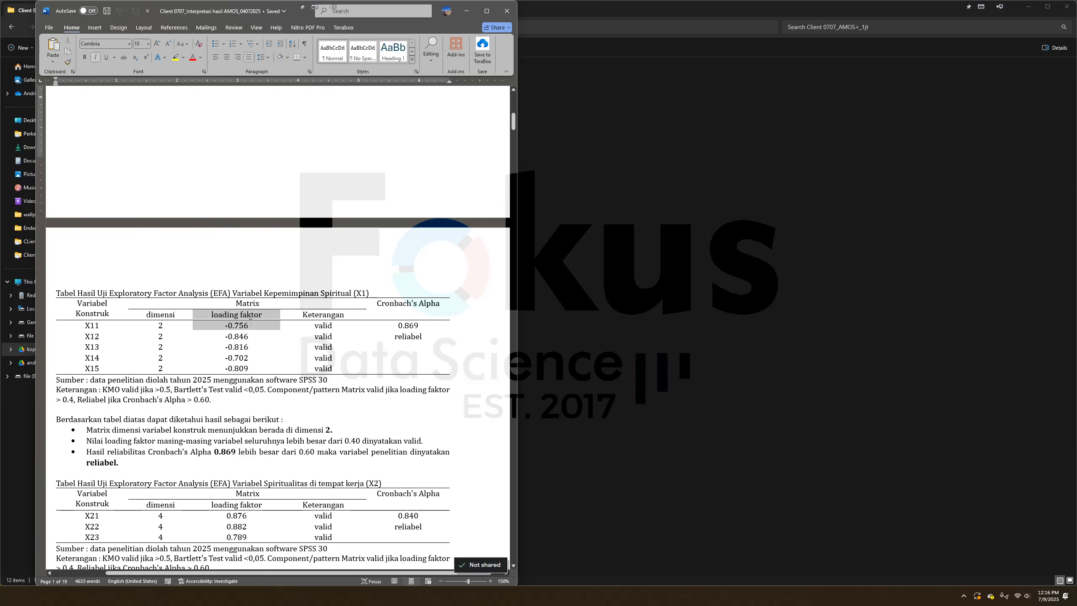
{"action": "left_click", "coordinate": [163, 325]}
{"action": "left_click_drag", "start_coordinate": [389, 305], "coordinate": [416, 315]}
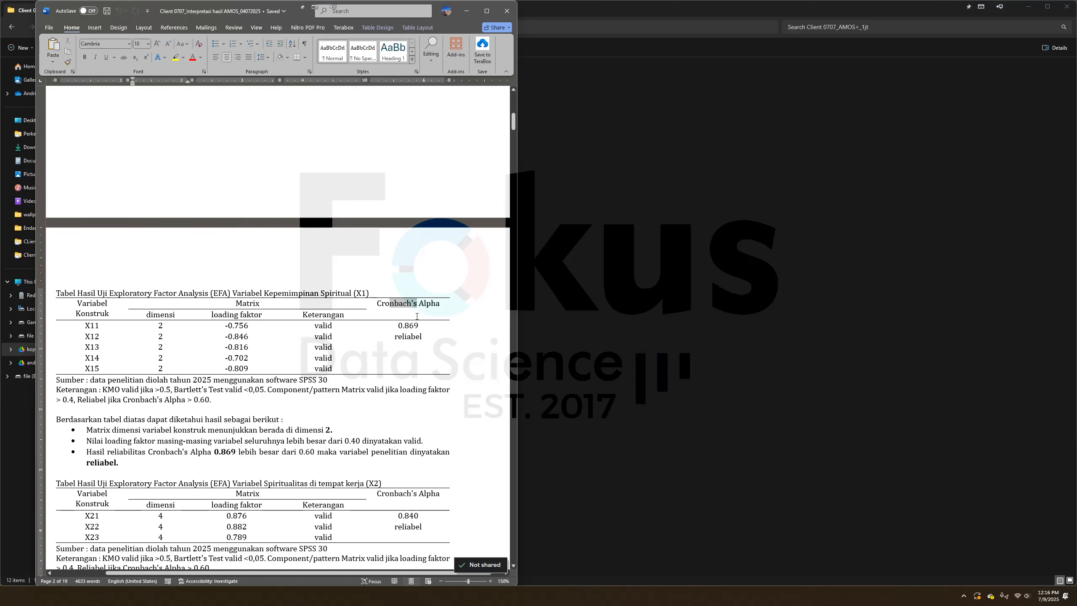
{"action": "scroll", "coordinate": [372, 341], "scroll_direction": "up", "scroll_amount": 9}
{"action": "scroll", "coordinate": [372, 341], "scroll_direction": "up", "scroll_amount": 4}
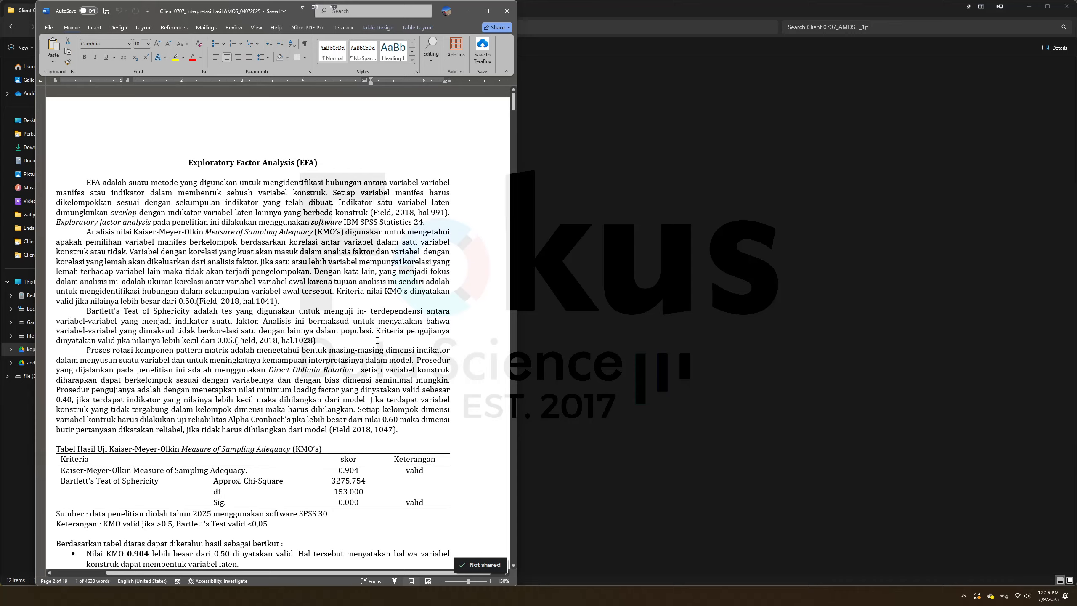
{"action": "scroll", "coordinate": [332, 315], "scroll_direction": "down", "scroll_amount": 6}
{"action": "scroll", "coordinate": [329, 314], "scroll_direction": "down", "scroll_amount": 4}
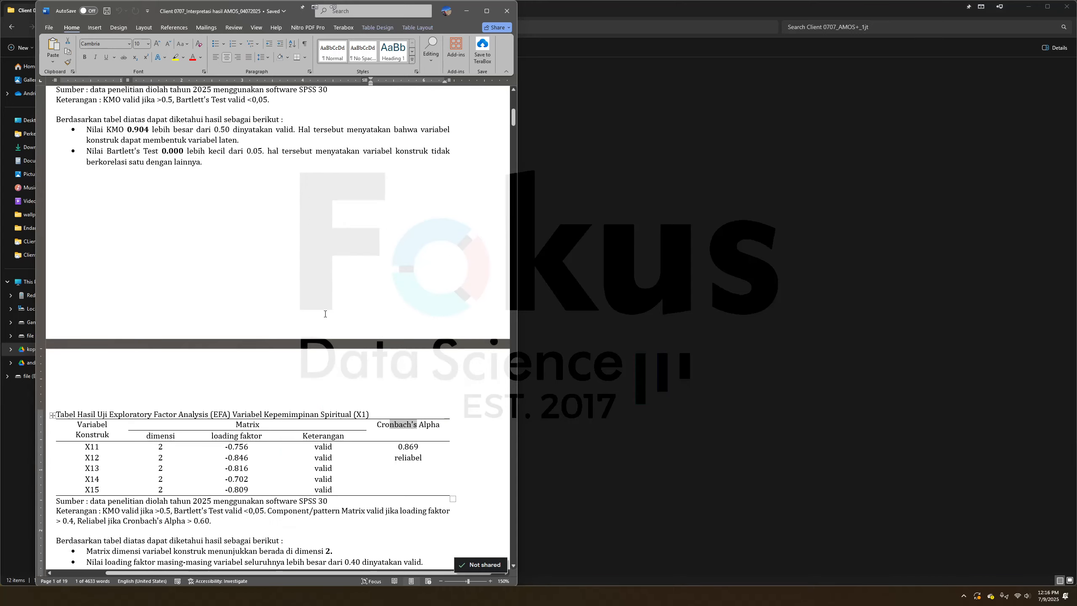
{"action": "scroll", "coordinate": [211, 393], "scroll_direction": "up", "scroll_amount": 7}
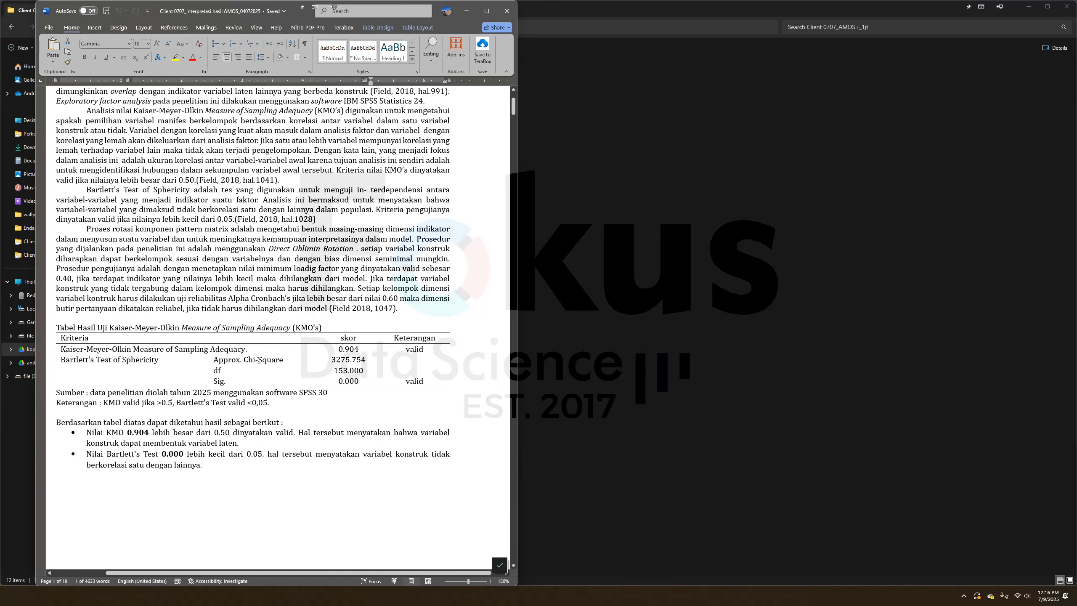
Check the folder Client 0707_EFA_04072025 in File Explorer and return to its parent folder
{"action": "key", "text": "alt+Tab"}
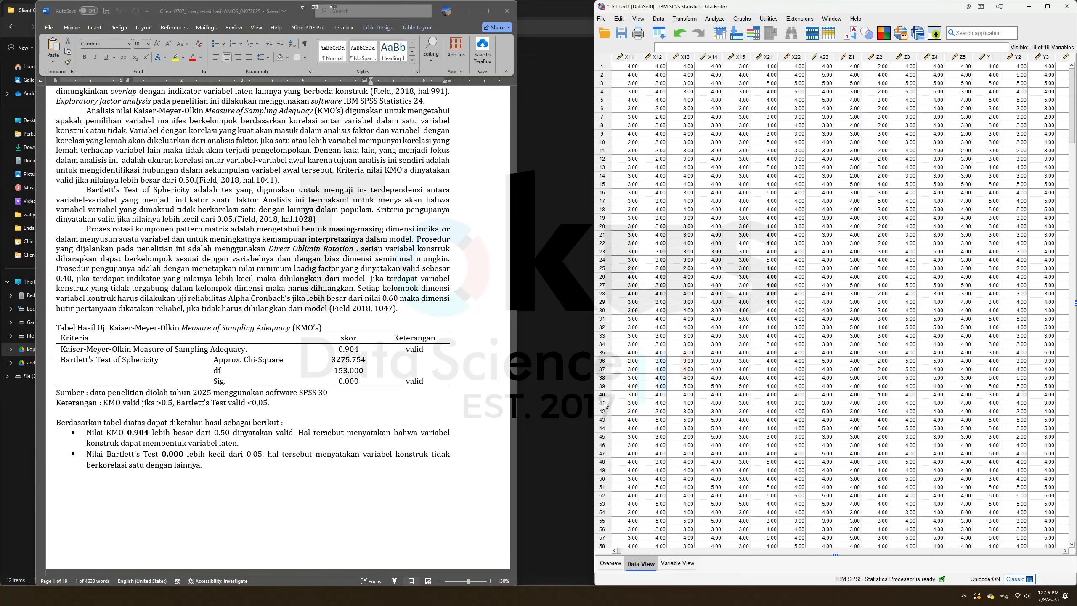
{"action": "left_click", "coordinate": [561, 349]}
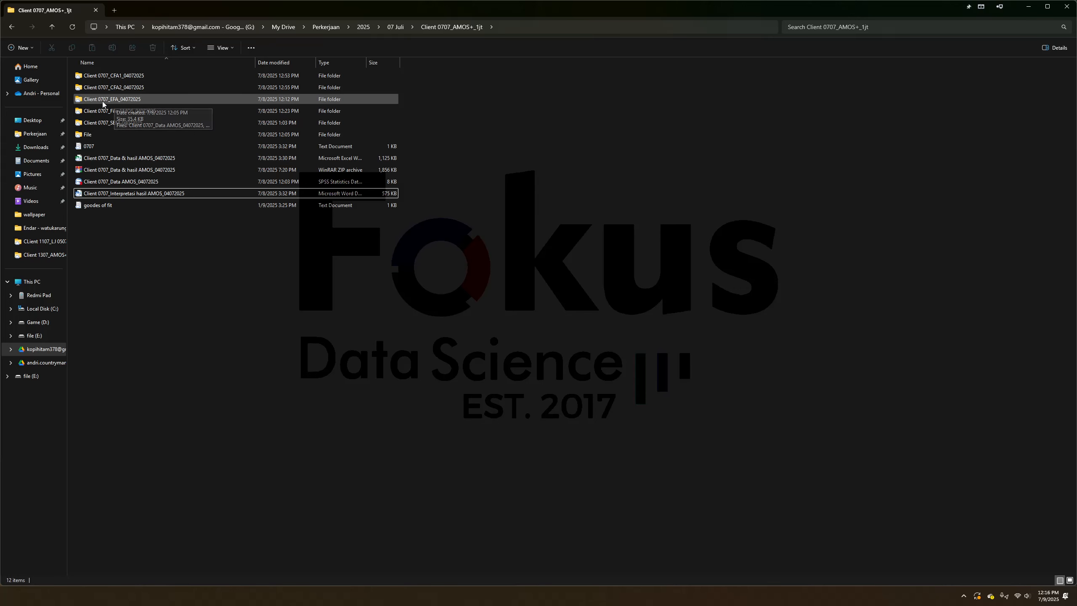
{"action": "double_click", "coordinate": [117, 99]}
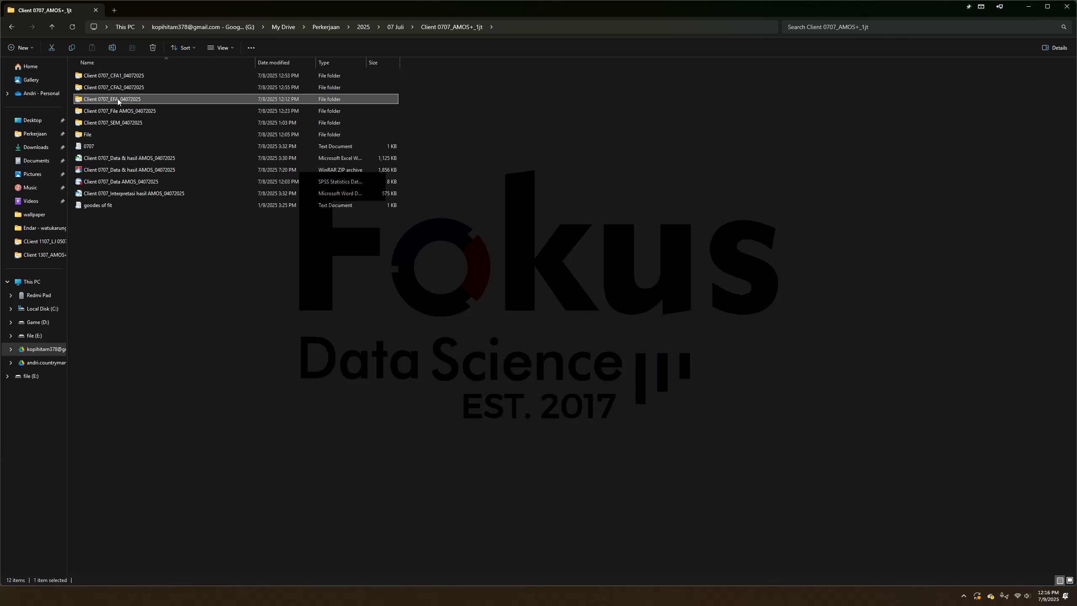
{"action": "left_click", "coordinate": [12, 27]}
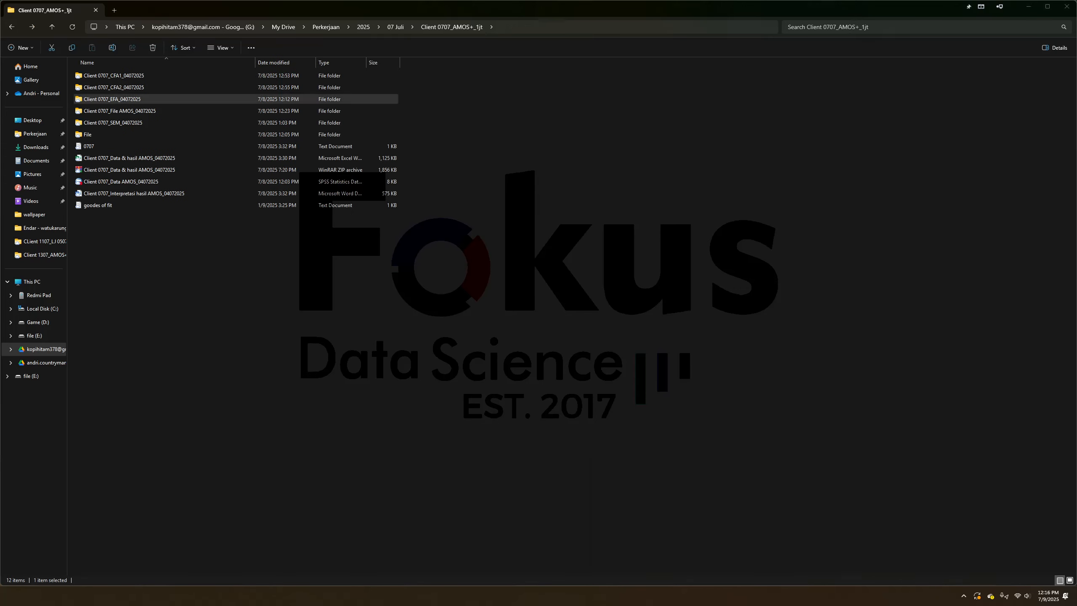
Set up a Factor Analysis in SPSS with all variables from X11 to Y5 as the analysed variables
{"action": "key", "text": "alt+Tab"}
{"action": "left_click", "coordinate": [709, 19]}
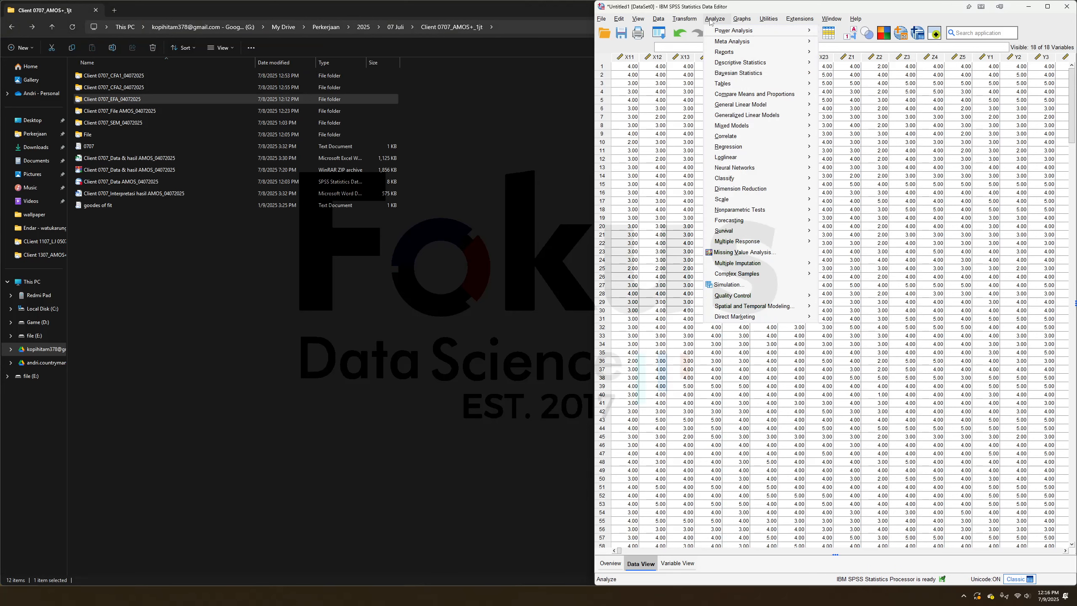
{"action": "mouse_move", "coordinate": [771, 200]}
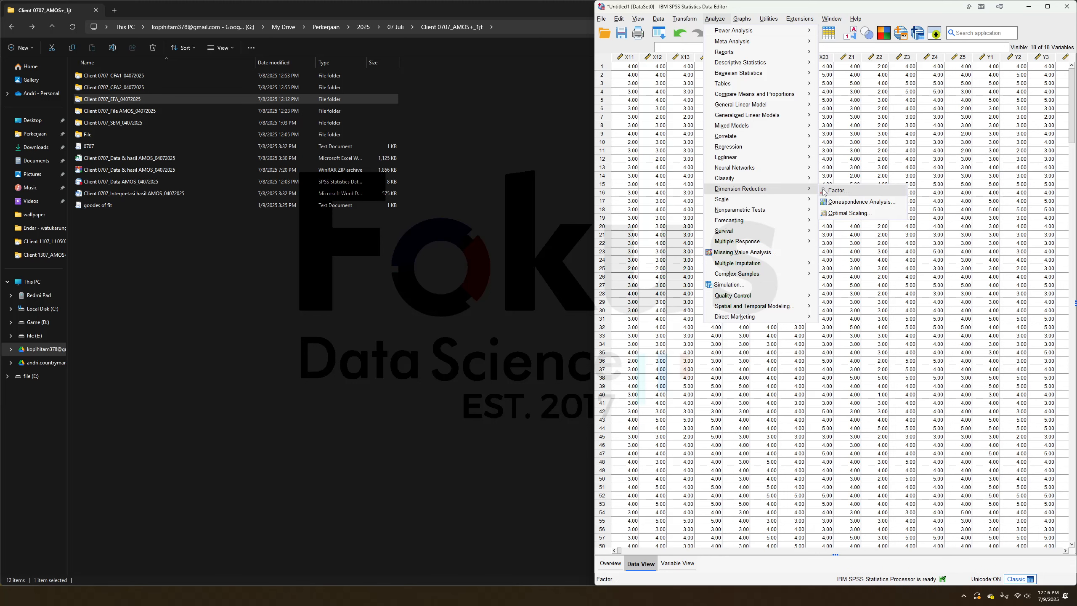
{"action": "left_click", "coordinate": [836, 191]}
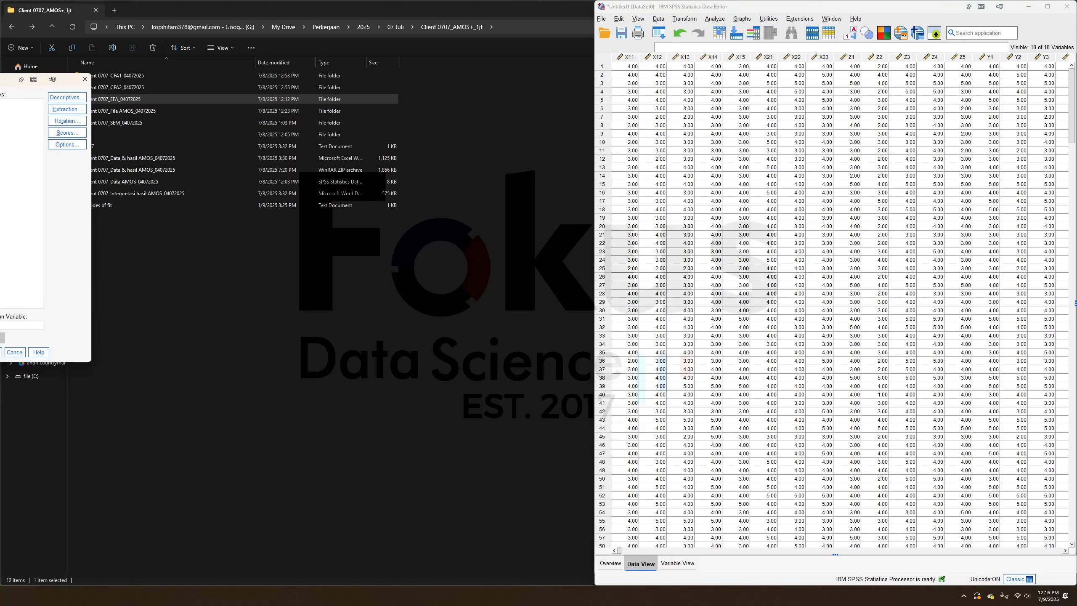
{"action": "left_click_drag", "start_coordinate": [0, 81], "coordinate": [342, 97]}
{"action": "left_click", "coordinate": [279, 199]}
{"action": "key", "text": "ctrl+a"}
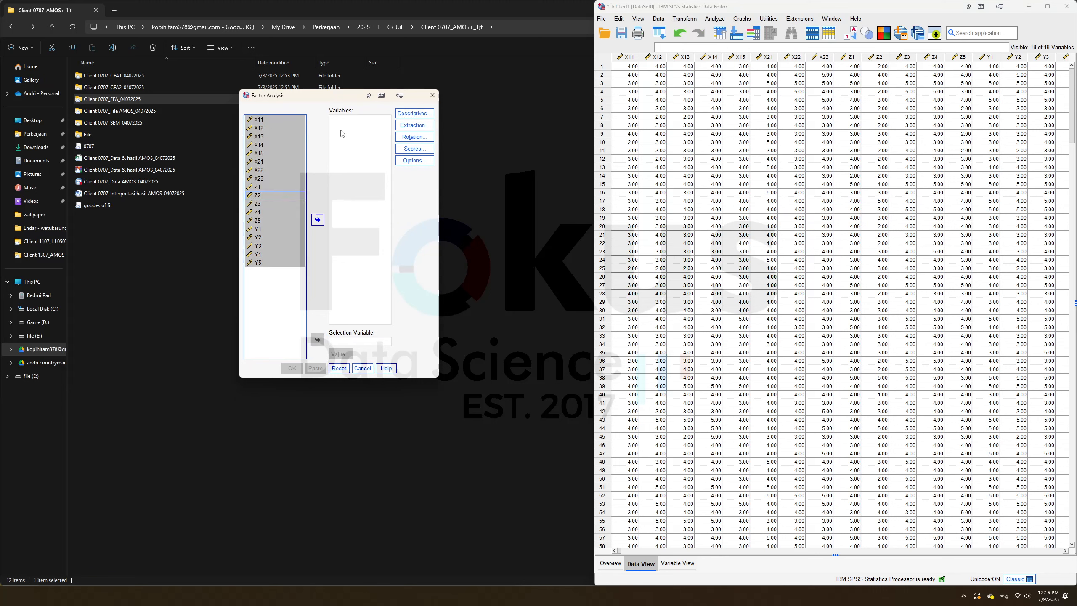
{"action": "left_click", "coordinate": [318, 219]}
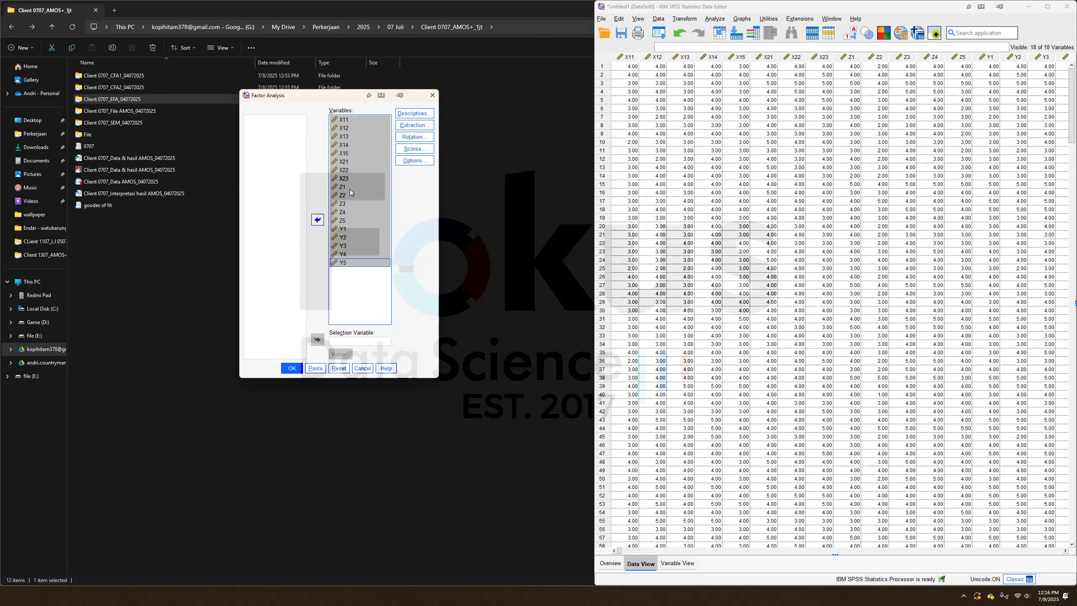
Enable suppression of small coefficients in the factor analysis options and edit its absolute value threshold
{"action": "left_click", "coordinate": [414, 161]}
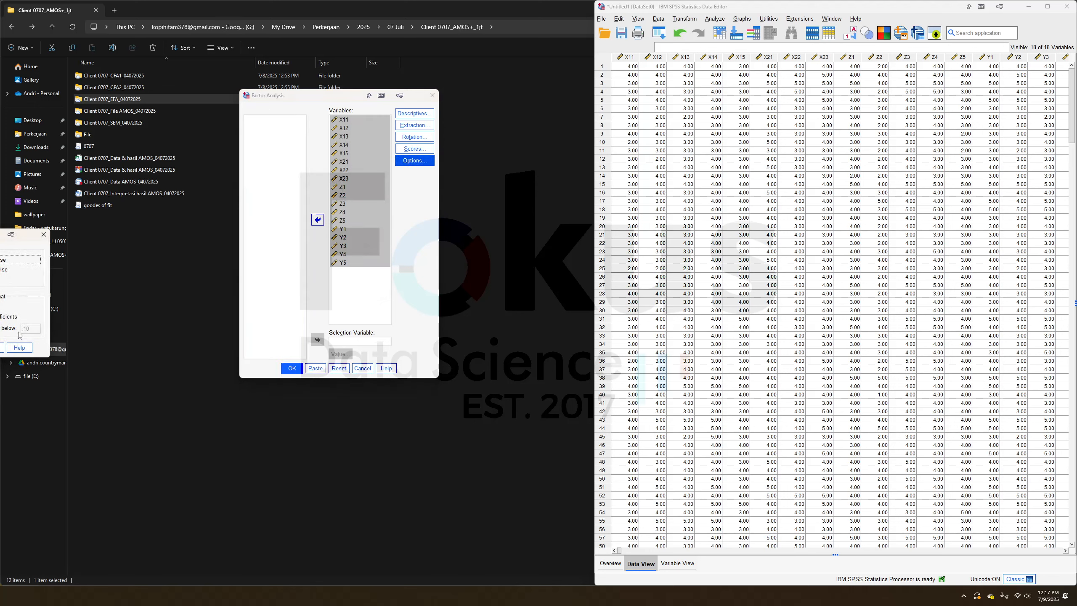
{"action": "left_click_drag", "start_coordinate": [1, 235], "coordinate": [477, 203]}
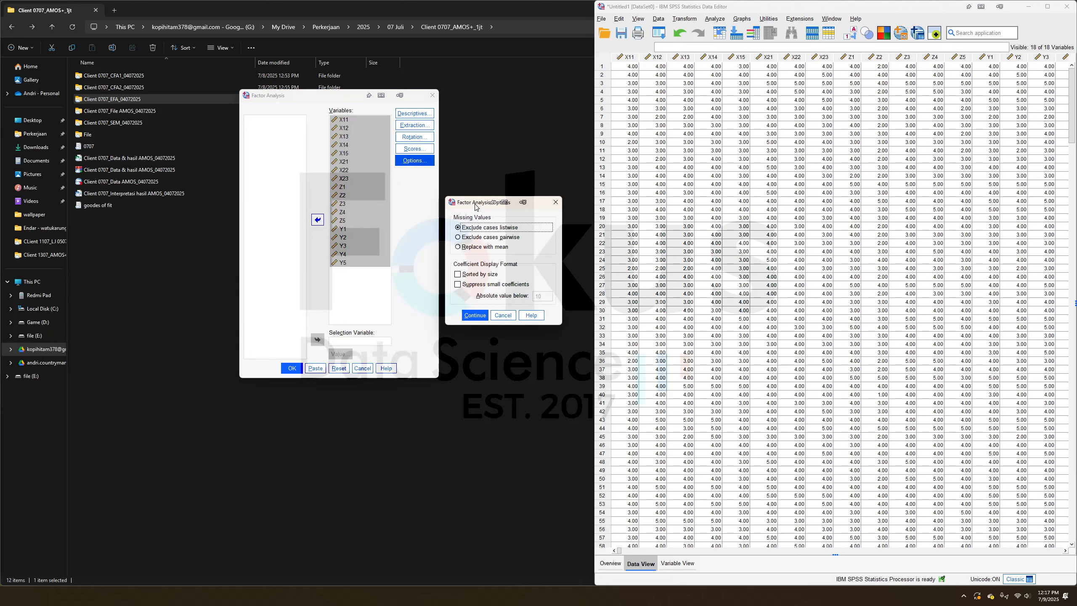
{"action": "left_click", "coordinate": [457, 285]}
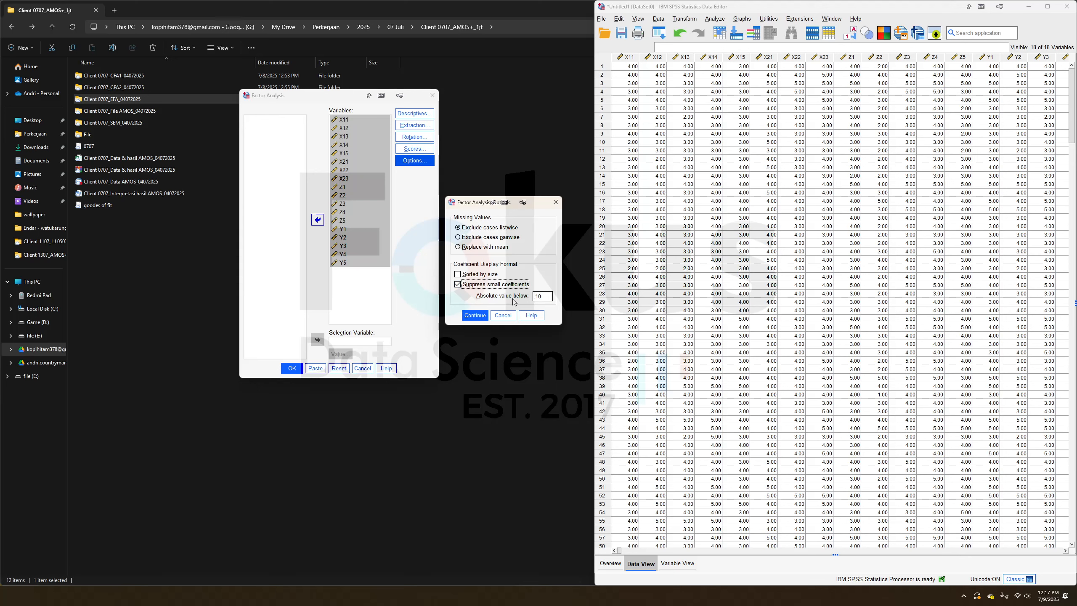
{"action": "left_click", "coordinate": [549, 297]}
{"action": "left_click", "coordinate": [477, 316]}
Set the factor rotation method to Direct Oblimin, leaving the factor scores and extraction settings at their defaults
{"action": "left_click", "coordinate": [426, 151]}
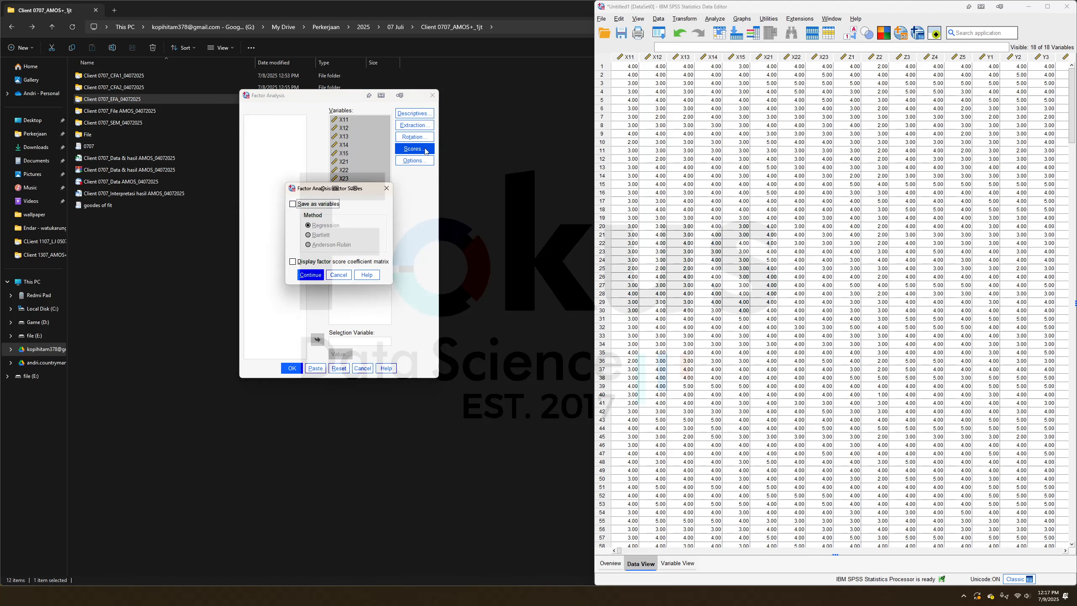
{"action": "left_click", "coordinate": [386, 188]}
{"action": "left_click", "coordinate": [414, 137]}
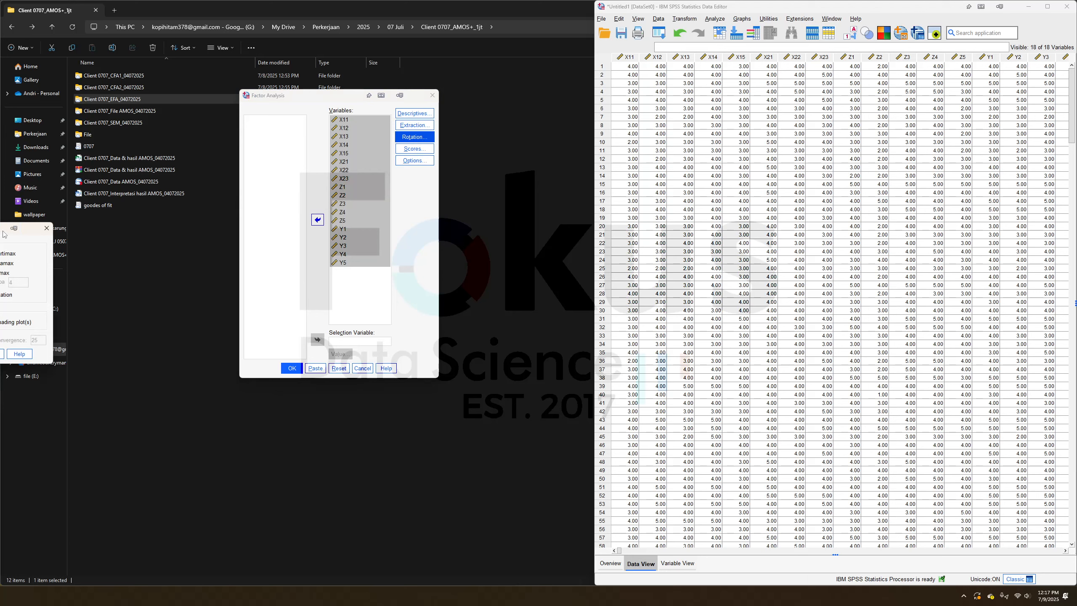
{"action": "left_click_drag", "start_coordinate": [25, 228], "coordinate": [536, 155]}
{"action": "left_click", "coordinate": [466, 201]}
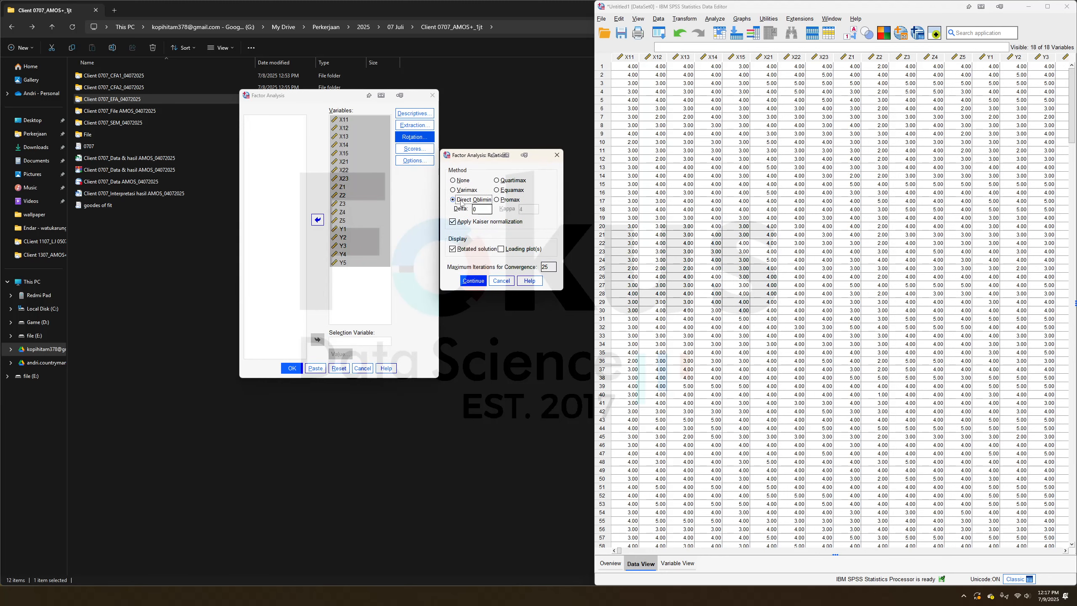
{"action": "left_click", "coordinate": [473, 281]}
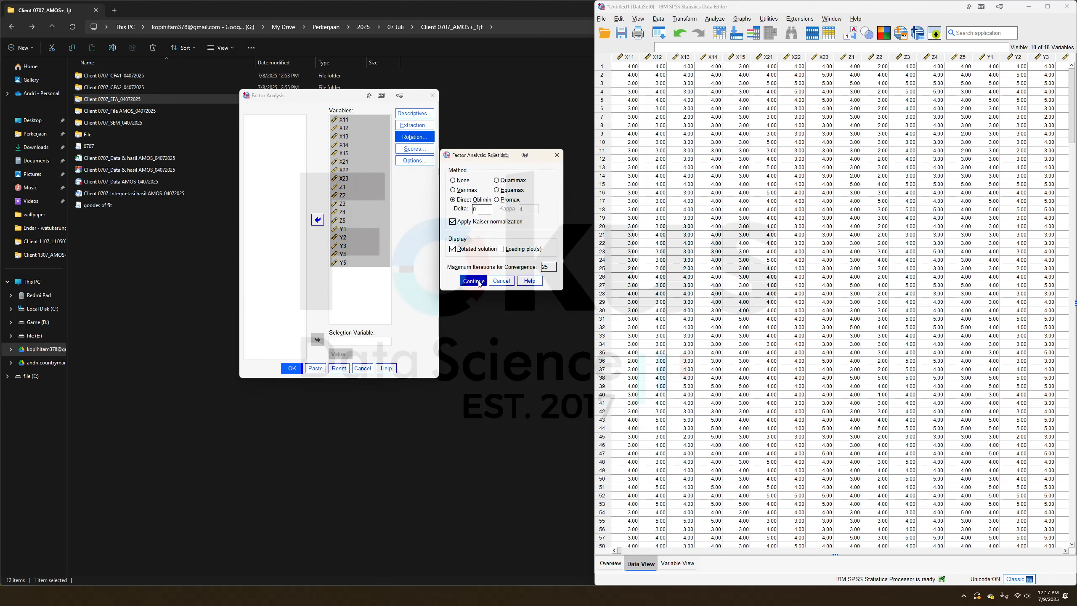
{"action": "left_click", "coordinate": [419, 125]}
{"action": "left_click_drag", "start_coordinate": [26, 142], "coordinate": [536, 111]}
{"action": "left_click", "coordinate": [475, 259]}
Add the KMO and Bartlett's test of sphericity to the descriptives and run the factor analysis
{"action": "left_click", "coordinate": [400, 114]}
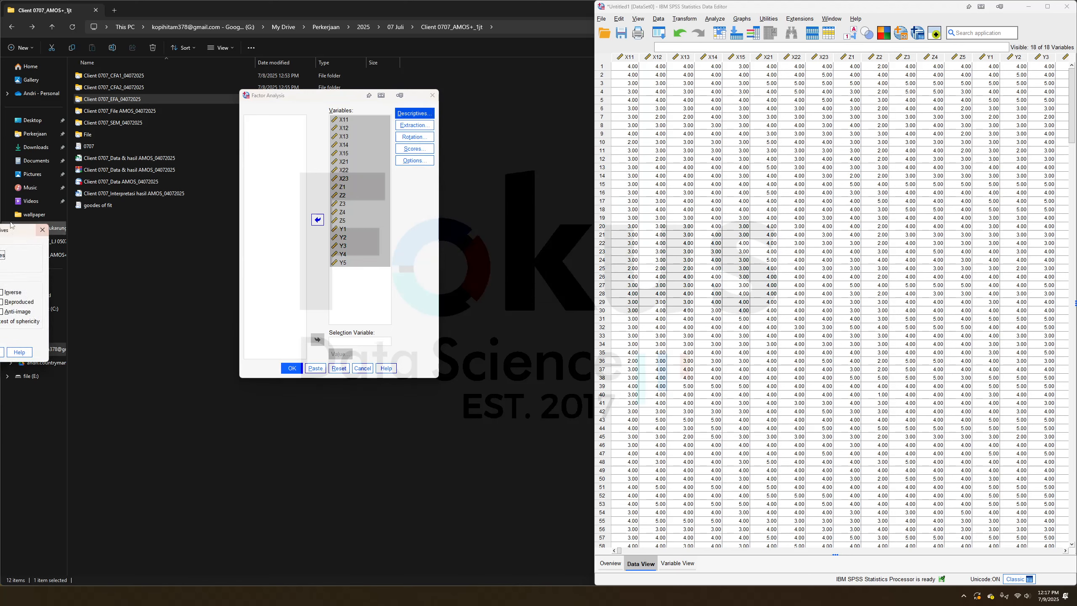
{"action": "left_click_drag", "start_coordinate": [11, 225], "coordinate": [467, 143]}
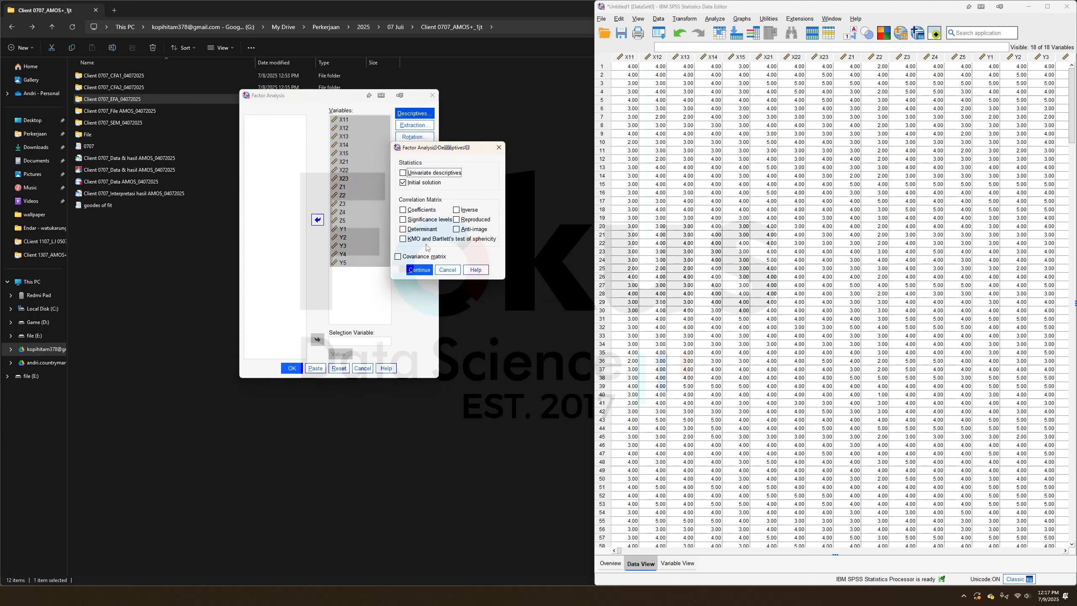
{"action": "left_click", "coordinate": [406, 239]}
{"action": "left_click", "coordinate": [419, 270]}
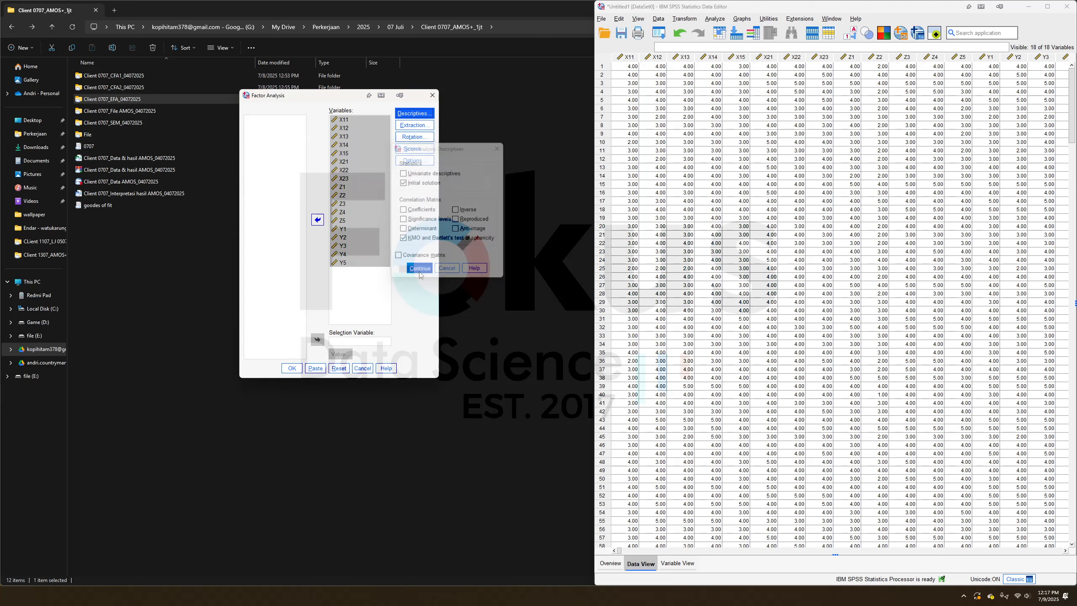
{"action": "left_click", "coordinate": [292, 368]}
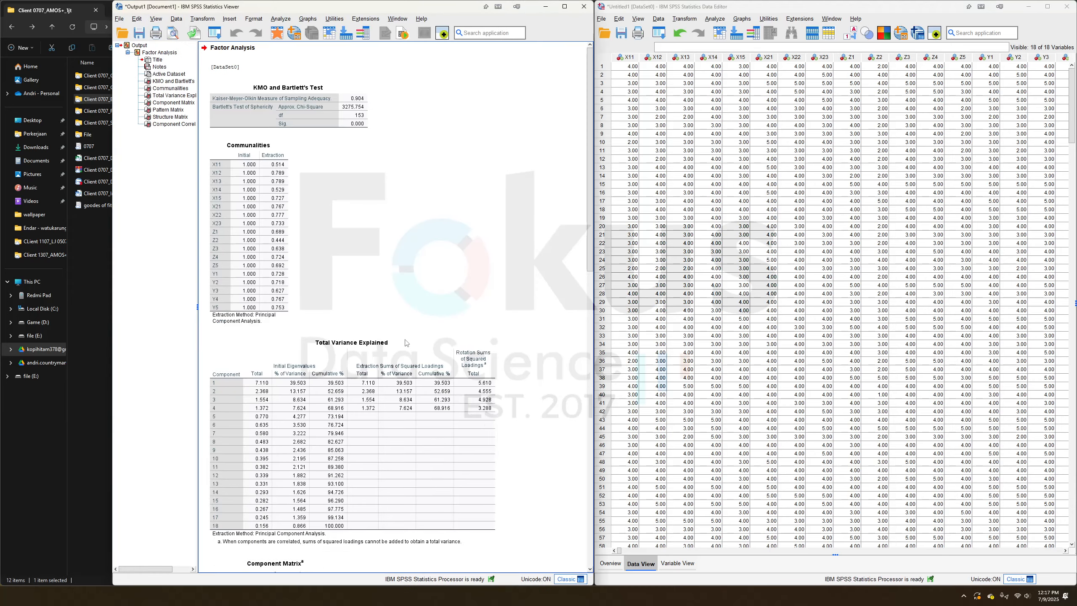
Examine the factor analysis output, from the KMO and Bartlett's Test table to the Pattern, Structure and Component Correlation matrices
{"action": "scroll", "coordinate": [406, 342], "scroll_direction": "down", "scroll_amount": 15}
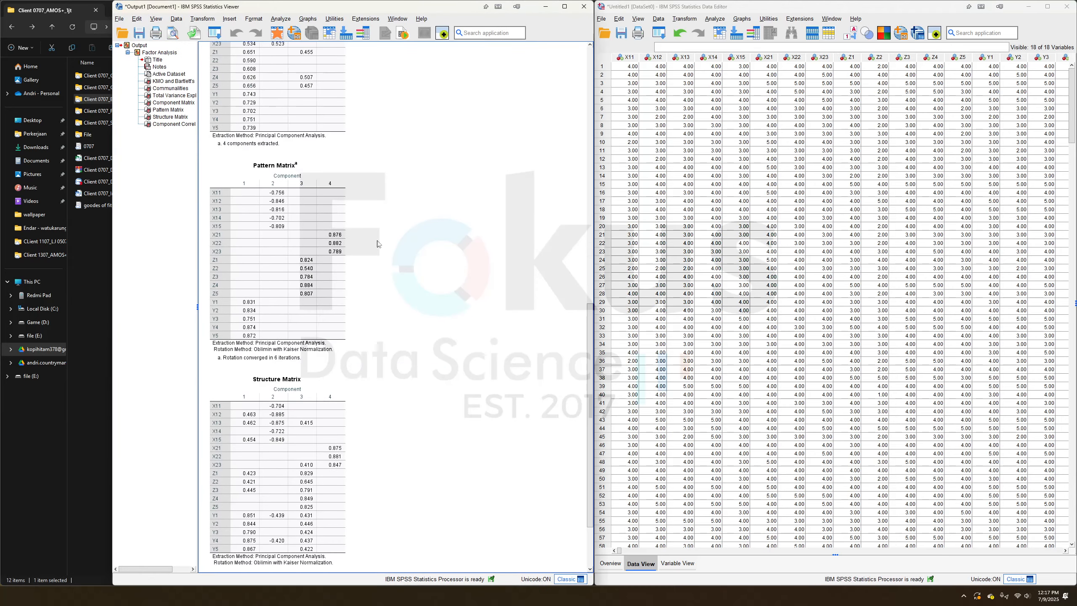
{"action": "scroll", "coordinate": [359, 318], "scroll_direction": "up", "scroll_amount": 15}
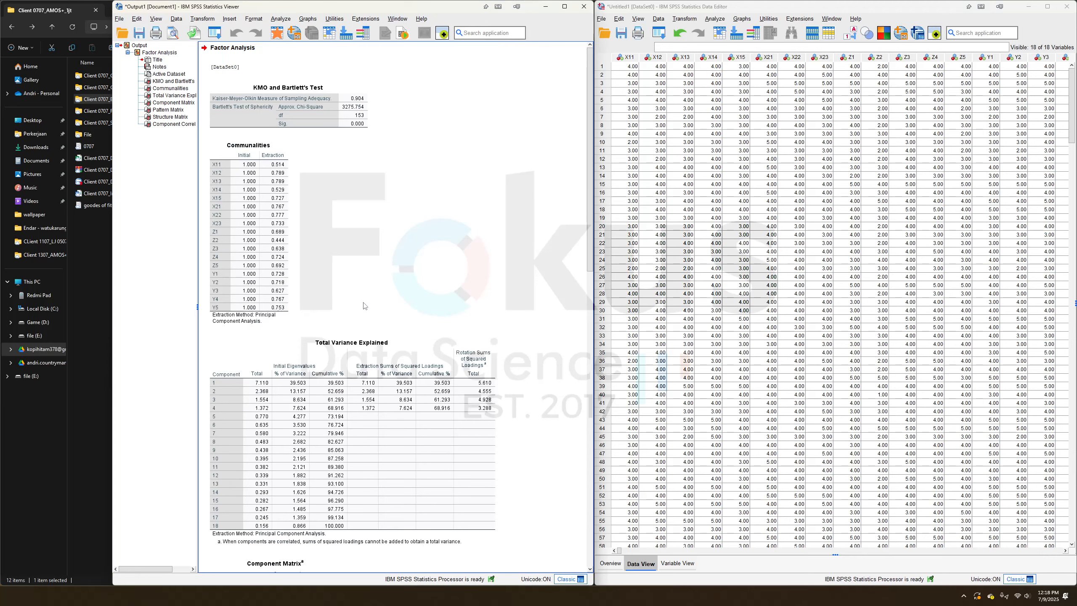
{"action": "left_click", "coordinate": [273, 108]}
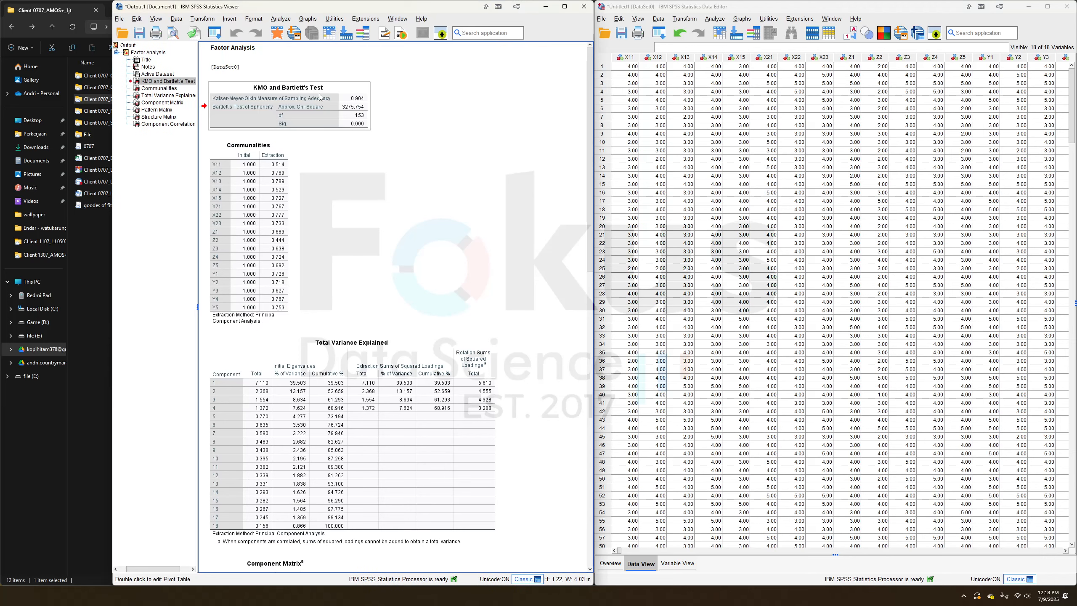
{"action": "scroll", "coordinate": [318, 174], "scroll_direction": "down", "scroll_amount": 7}
{"action": "scroll", "coordinate": [355, 271], "scroll_direction": "down", "scroll_amount": 4}
{"action": "left_click", "coordinate": [313, 260]}
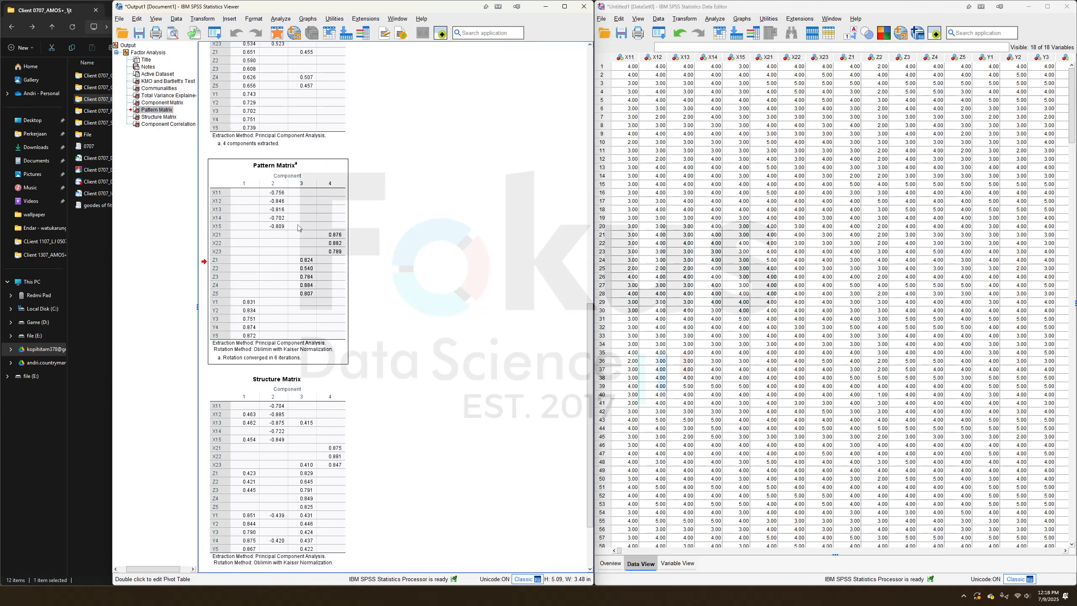
{"action": "left_click", "coordinate": [435, 271]}
{"action": "scroll", "coordinate": [410, 291], "scroll_direction": "down", "scroll_amount": 3}
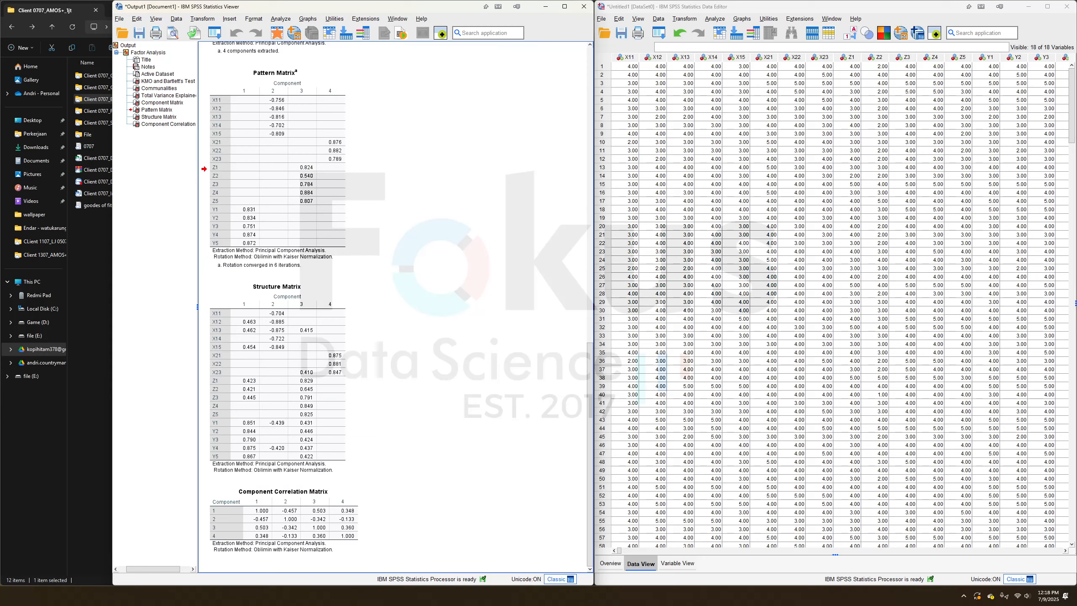
Switch to the Word report and review its KMO table, loading factor tables and the Cronbach's Alpha column for X1
{"action": "key", "text": "alt+Tab"}
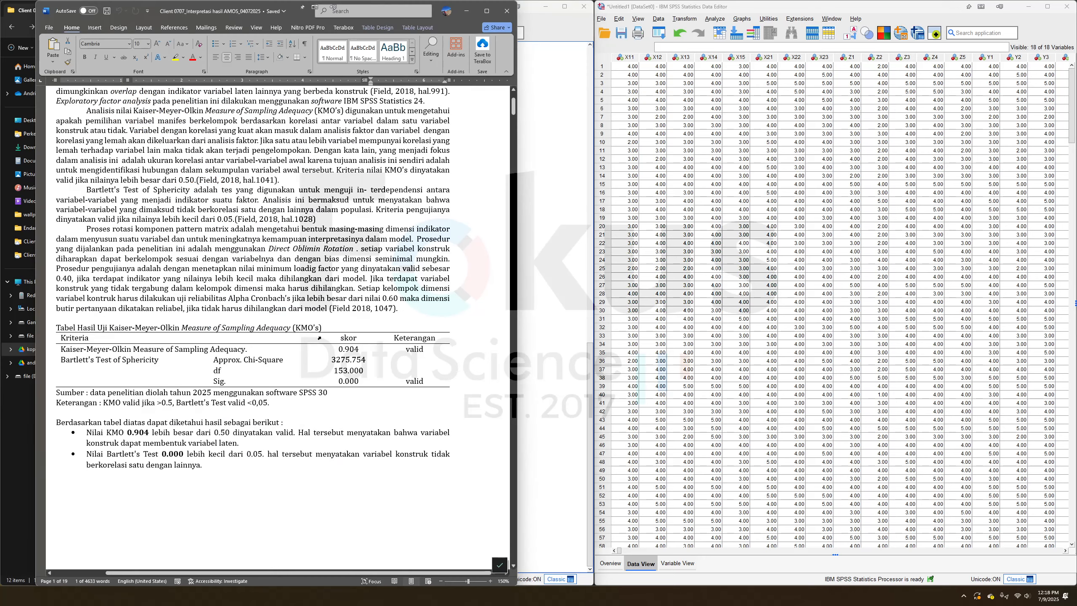
{"action": "scroll", "coordinate": [381, 314], "scroll_direction": "up", "scroll_amount": 3}
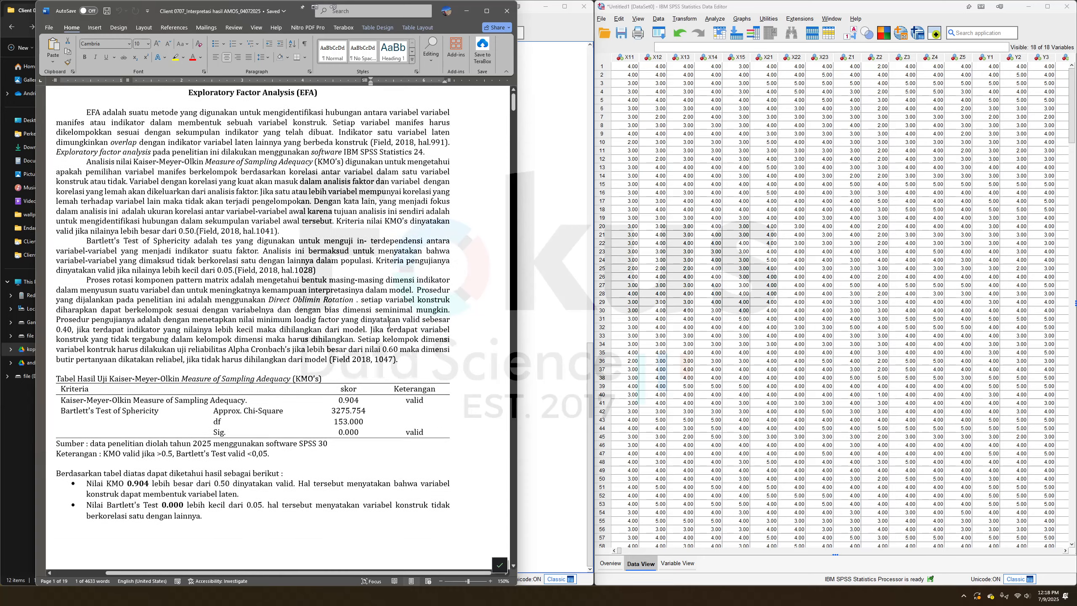
{"action": "scroll", "coordinate": [338, 395], "scroll_direction": "down", "scroll_amount": 5}
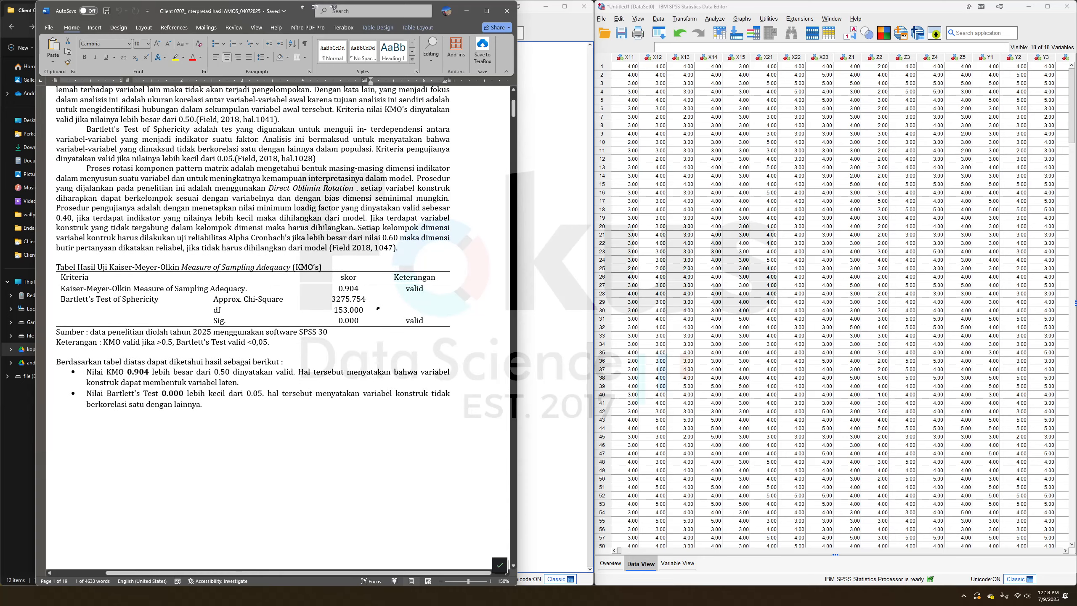
{"action": "scroll", "coordinate": [377, 308], "scroll_direction": "down", "scroll_amount": 15}
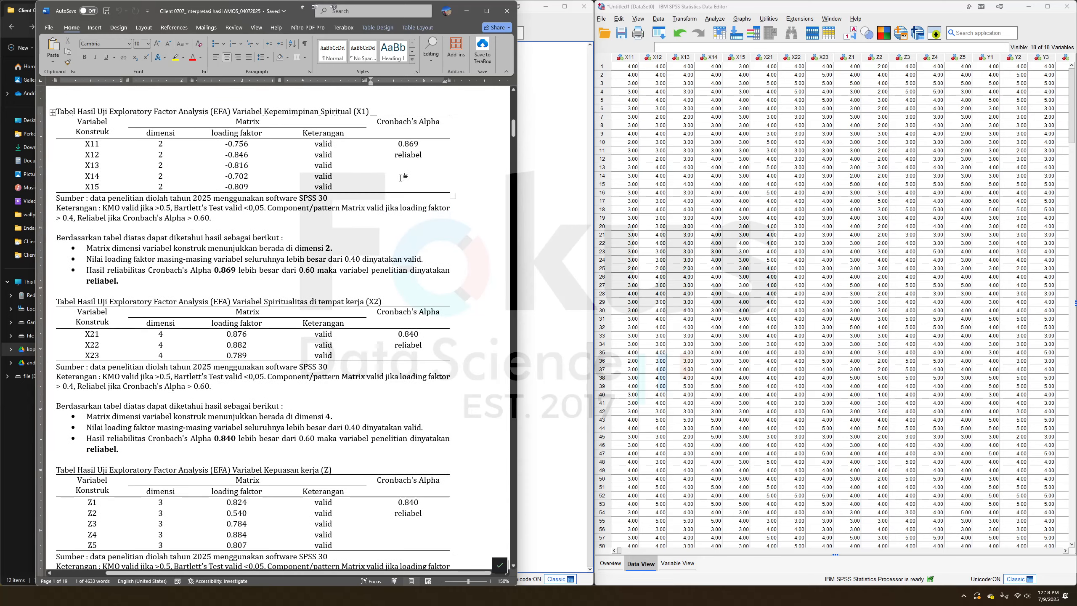
{"action": "left_click_drag", "start_coordinate": [385, 123], "coordinate": [442, 157]}
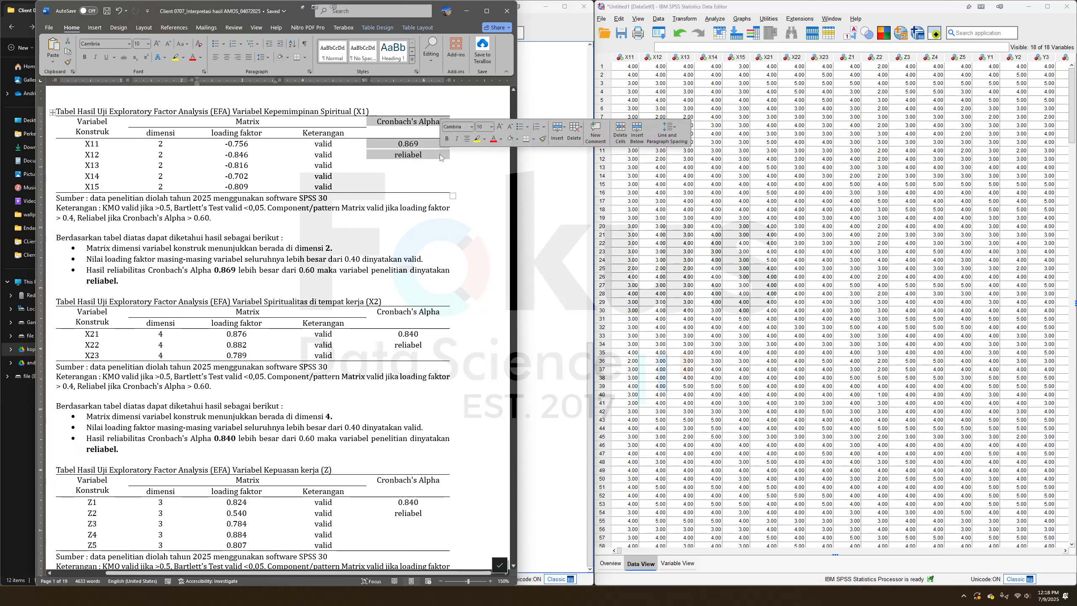
{"action": "left_click", "coordinate": [488, 246]}
Return to the SPSS output and run a Reliability Analysis with the Alpha model on items X11 to X15
{"action": "left_click", "coordinate": [532, 250]}
{"action": "left_click", "coordinate": [280, 18]}
{"action": "mouse_move", "coordinate": [288, 199]}
{"action": "left_click", "coordinate": [399, 202]}
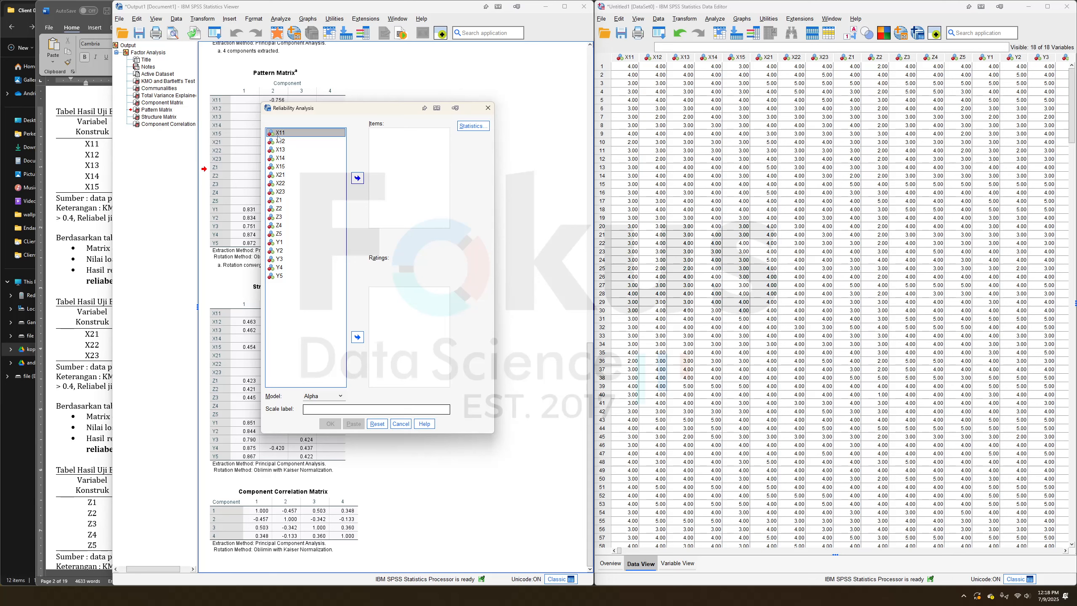
{"action": "left_click", "coordinate": [289, 166], "text": "shift"}
{"action": "left_click", "coordinate": [358, 178]}
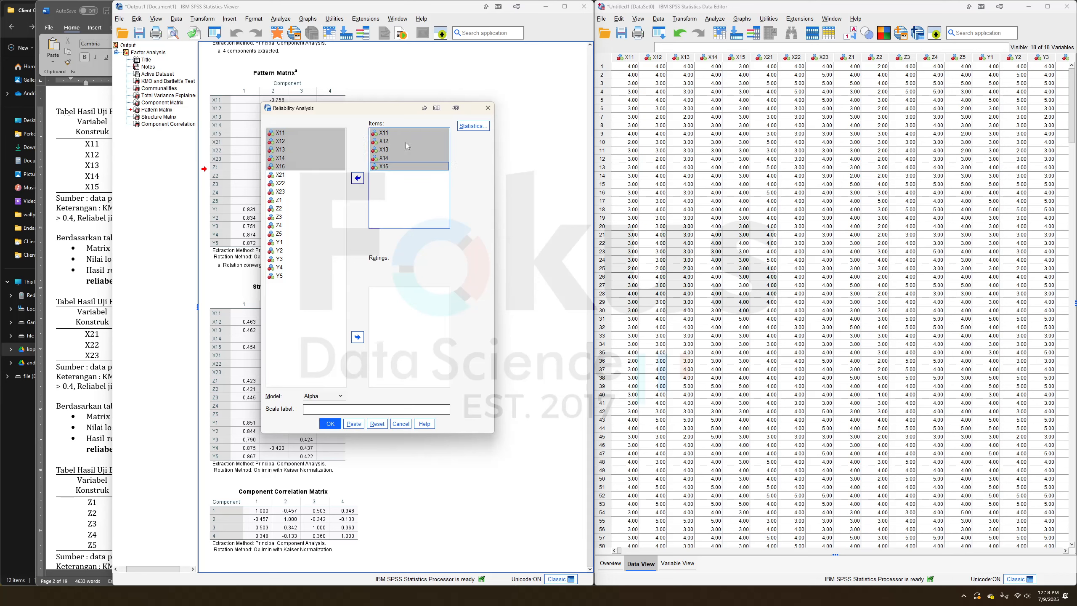
{"action": "left_click", "coordinate": [330, 423]}
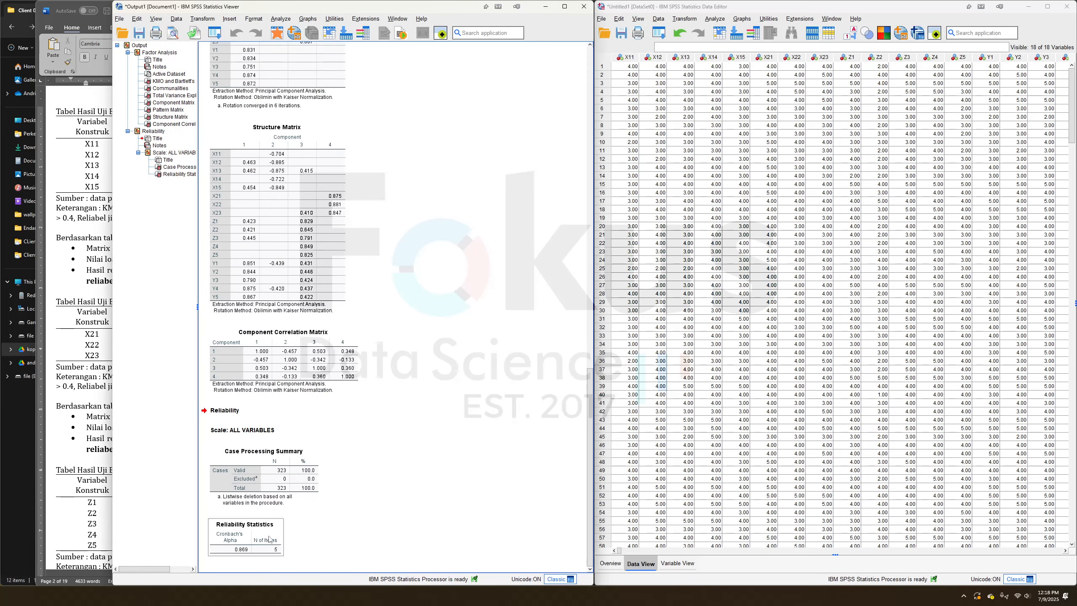
Retitle the new Reliability Statistics table as "Reliability Statistics X1"
{"action": "left_click", "coordinate": [267, 540]}
{"action": "double_click", "coordinate": [267, 539]}
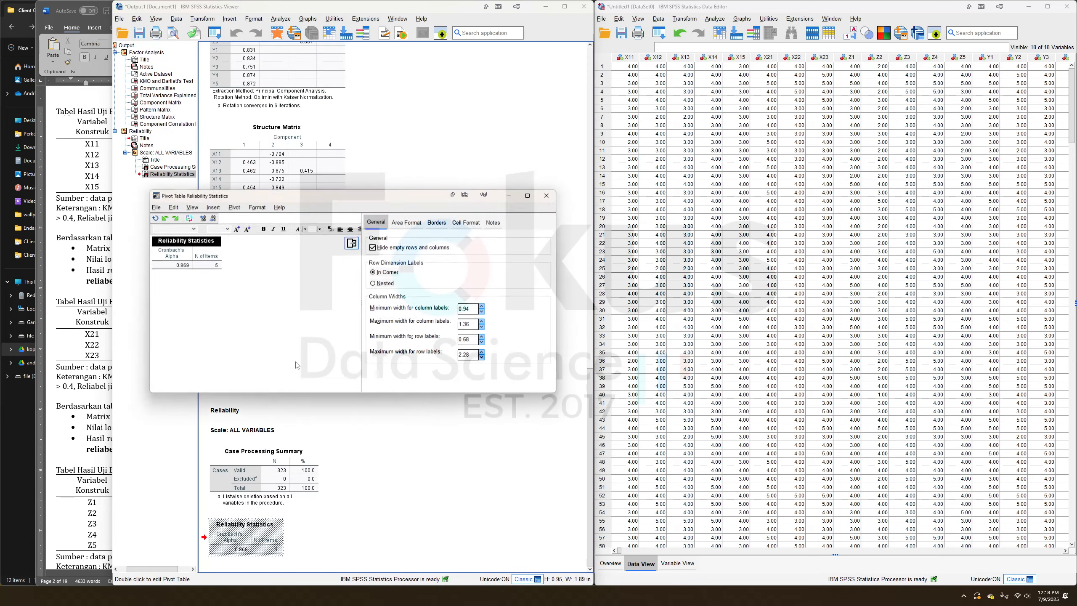
{"action": "double_click", "coordinate": [215, 242]}
{"action": "left_click", "coordinate": [212, 243]}
{"action": "type", "text": "X"}
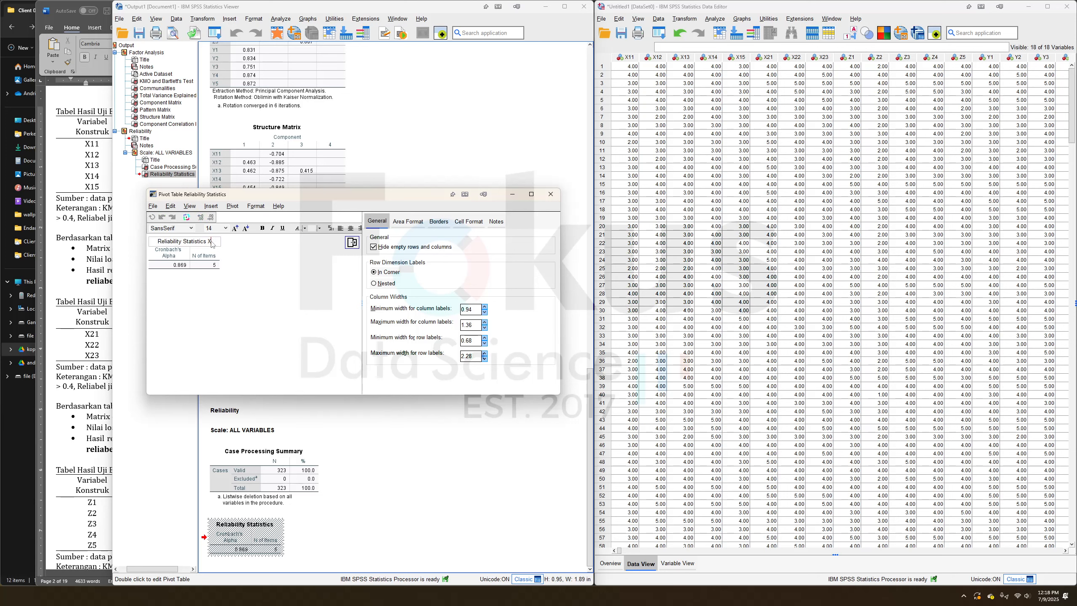
{"action": "type", "text": "1"}
{"action": "left_click", "coordinate": [550, 194]}
Run another Reliability Analysis, replacing the items X11 to X15 with X21, X22 and X23
{"action": "left_click", "coordinate": [280, 19]}
{"action": "mouse_move", "coordinate": [297, 194]}
{"action": "left_click", "coordinate": [402, 195]}
{"action": "left_click", "coordinate": [393, 187]}
{"action": "key", "text": "ctrl+a"}
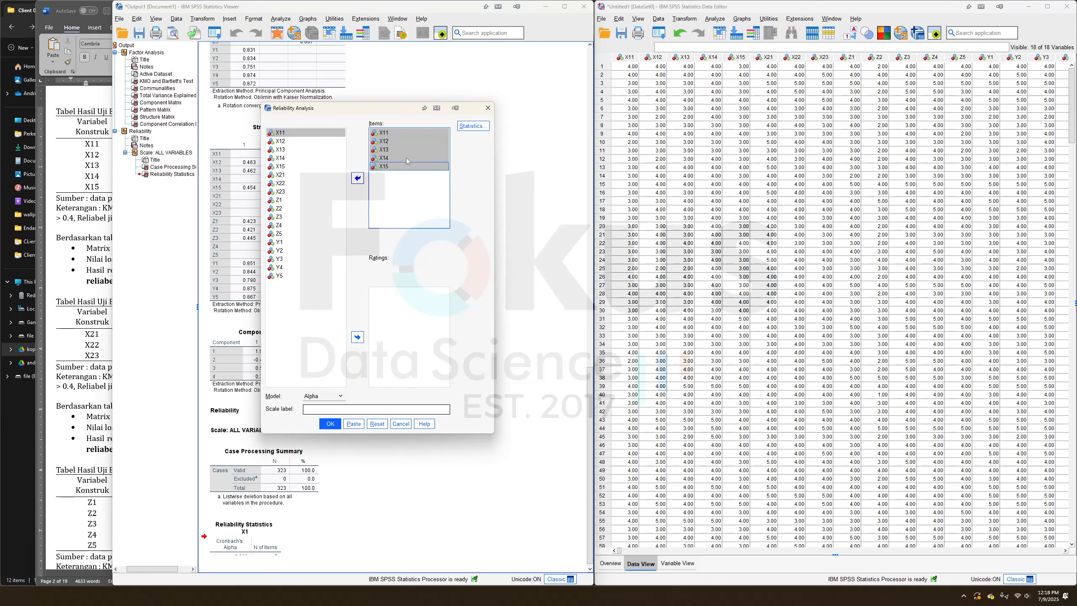
{"action": "left_click", "coordinate": [357, 178]}
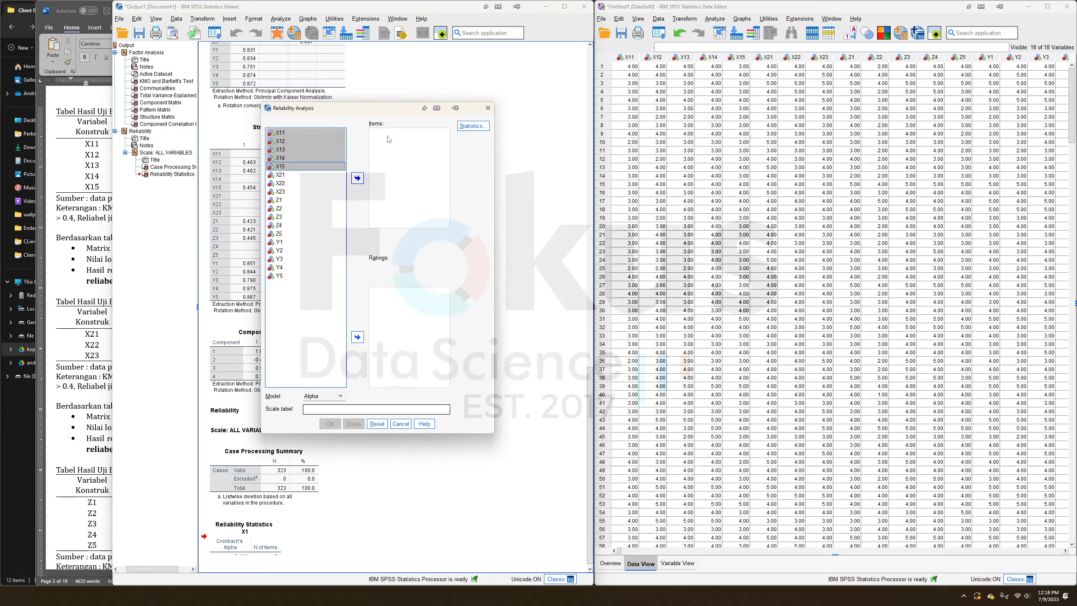
{"action": "left_click", "coordinate": [303, 173]}
{"action": "left_click", "coordinate": [294, 192], "text": "shift"}
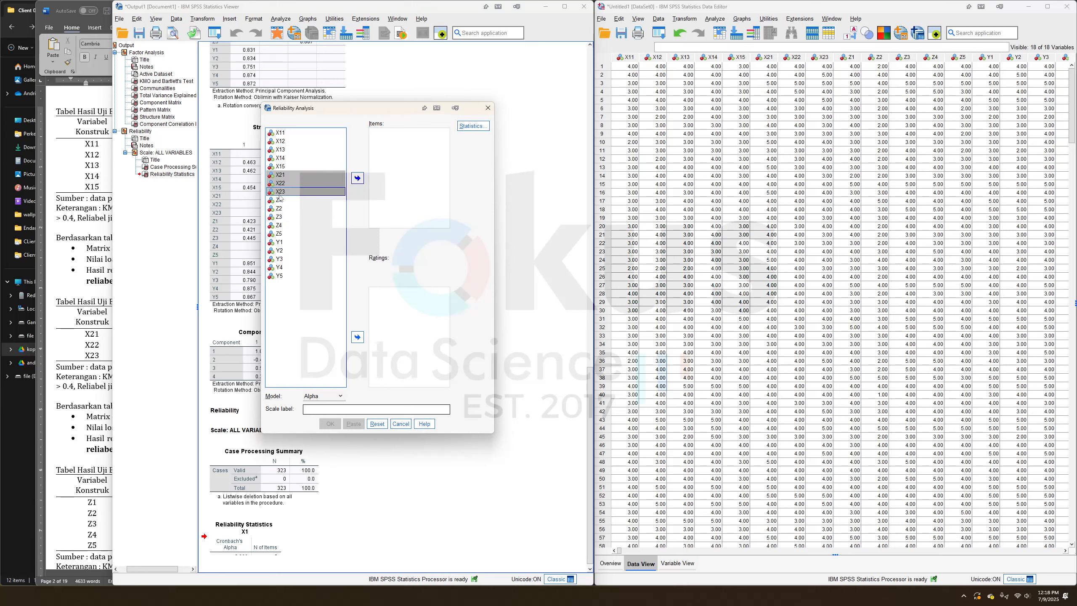
{"action": "left_click", "coordinate": [358, 178]}
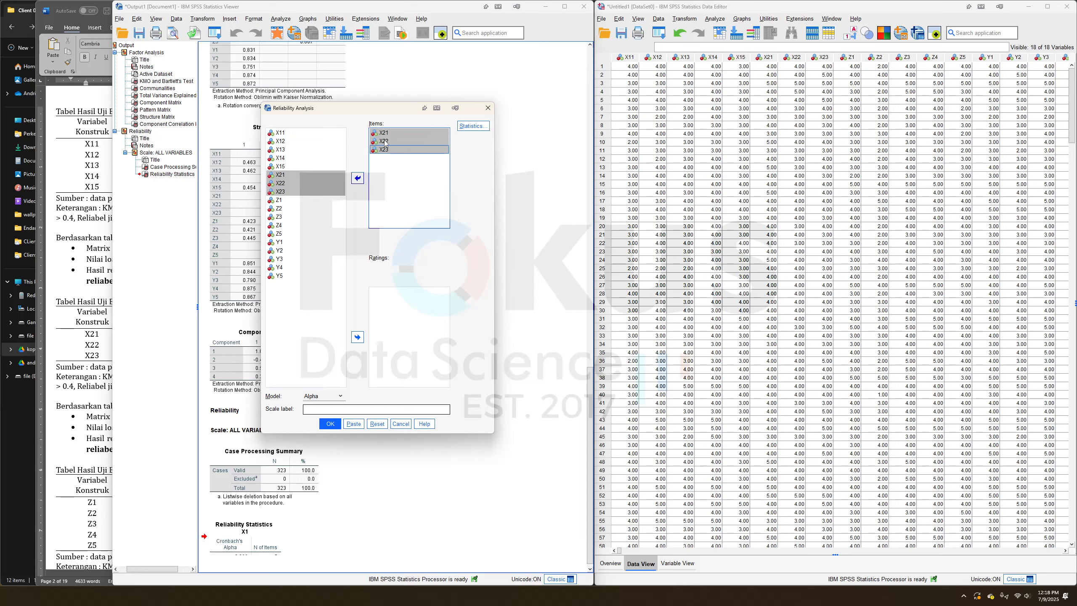
{"action": "left_click", "coordinate": [330, 423]}
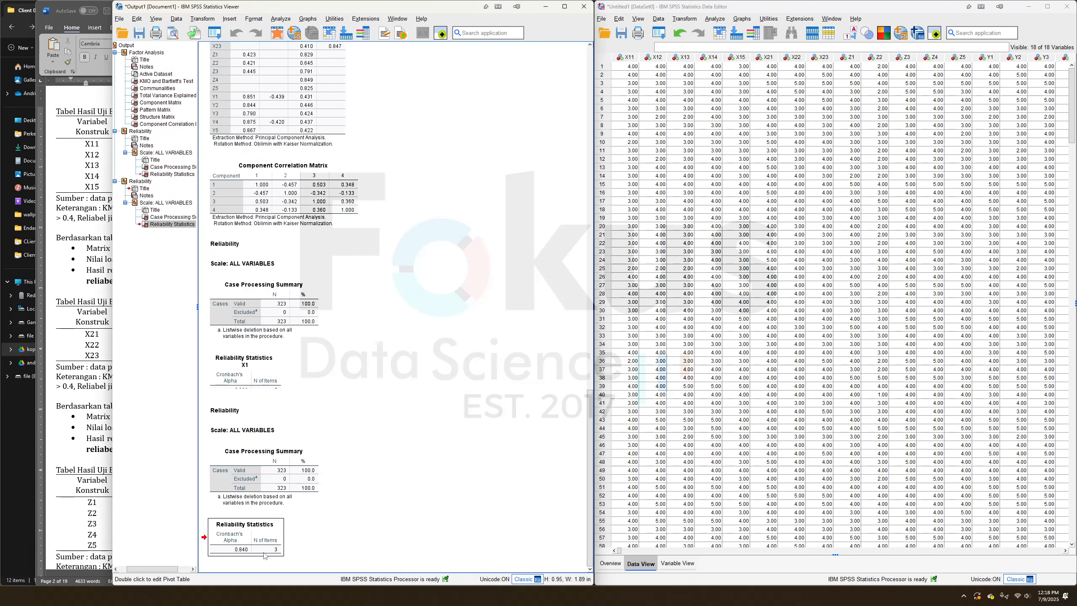
Place the Word report beside the SPSS output and compare the KMO and Bartlett's test tables in both
{"action": "left_click", "coordinate": [248, 384]}
{"action": "left_click", "coordinate": [246, 552]}
{"action": "scroll", "coordinate": [246, 552], "scroll_direction": "up", "scroll_amount": 20}
{"action": "left_click", "coordinate": [100, 18]}
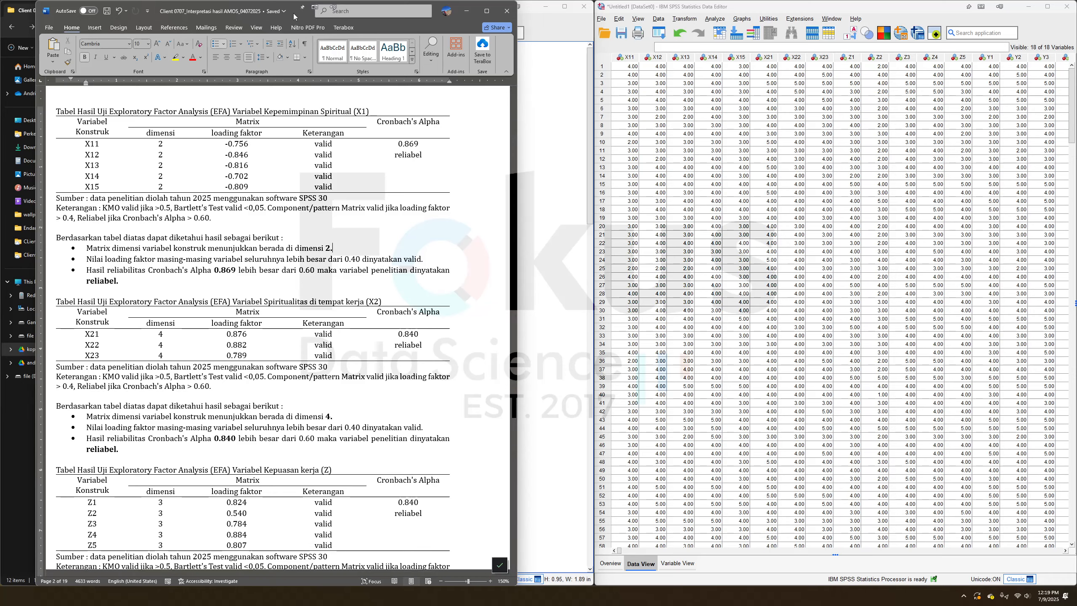
{"action": "left_click_drag", "start_coordinate": [296, 19], "coordinate": [847, 24]}
{"action": "scroll", "coordinate": [800, 313], "scroll_direction": "up", "scroll_amount": 12}
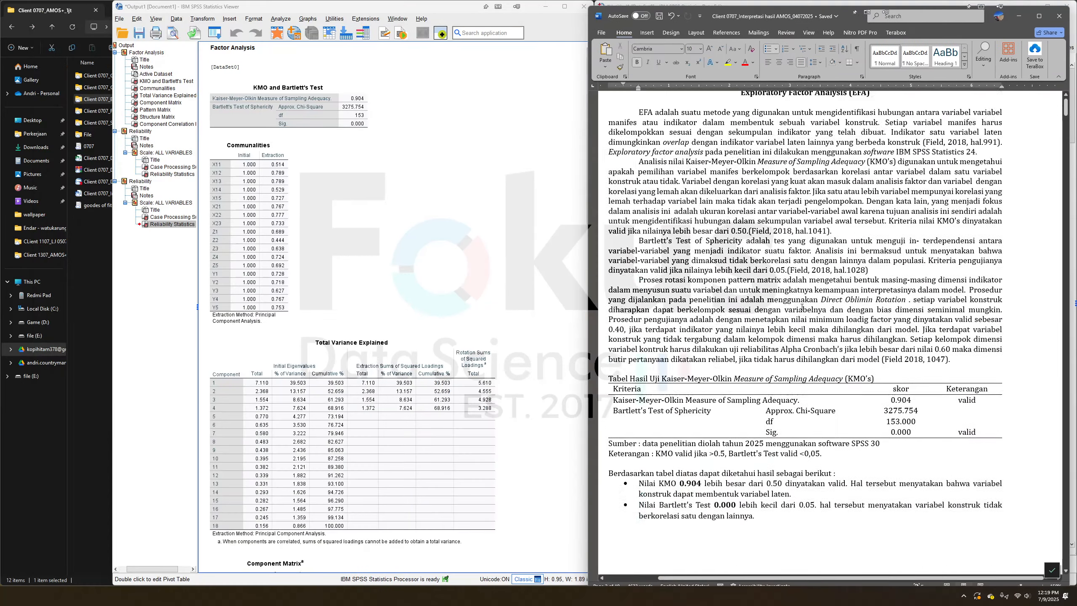
{"action": "scroll", "coordinate": [800, 313], "scroll_direction": "down", "scroll_amount": 5}
{"action": "scroll", "coordinate": [800, 314], "scroll_direction": "down", "scroll_amount": 1}
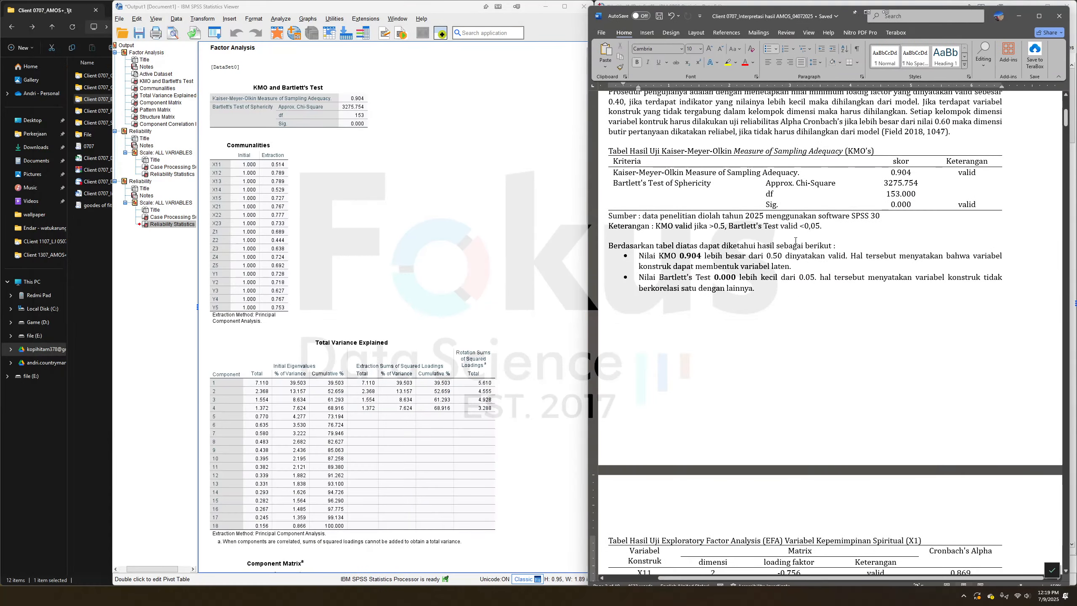
{"action": "scroll", "coordinate": [796, 241], "scroll_direction": "up", "scroll_amount": 5}
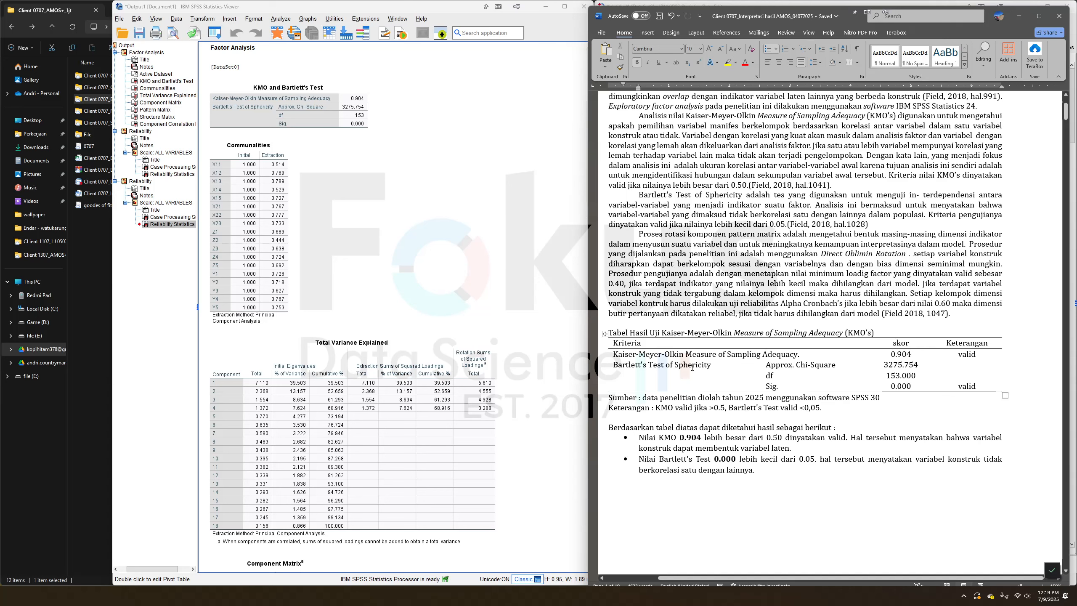
Check the report's interpretation of the KMO value against the 0.50 criterion and Bartlett's Test against 0.05
{"action": "left_click_drag", "start_coordinate": [916, 354], "coordinate": [885, 355]}
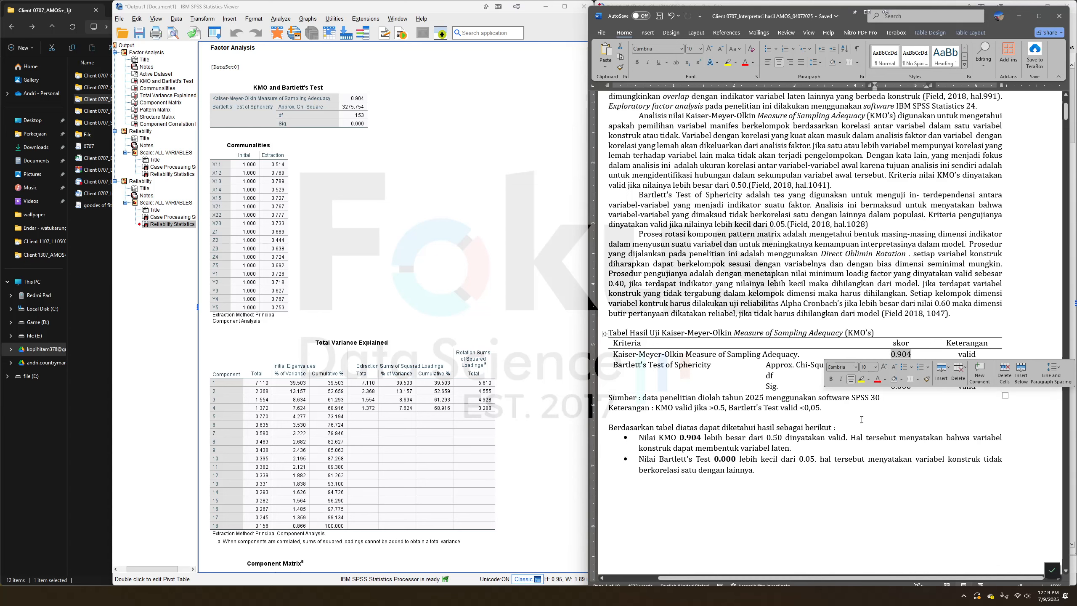
{"action": "left_click", "coordinate": [841, 438]}
{"action": "left_click_drag", "start_coordinate": [772, 439], "coordinate": [781, 438]}
{"action": "left_click", "coordinate": [782, 439]}
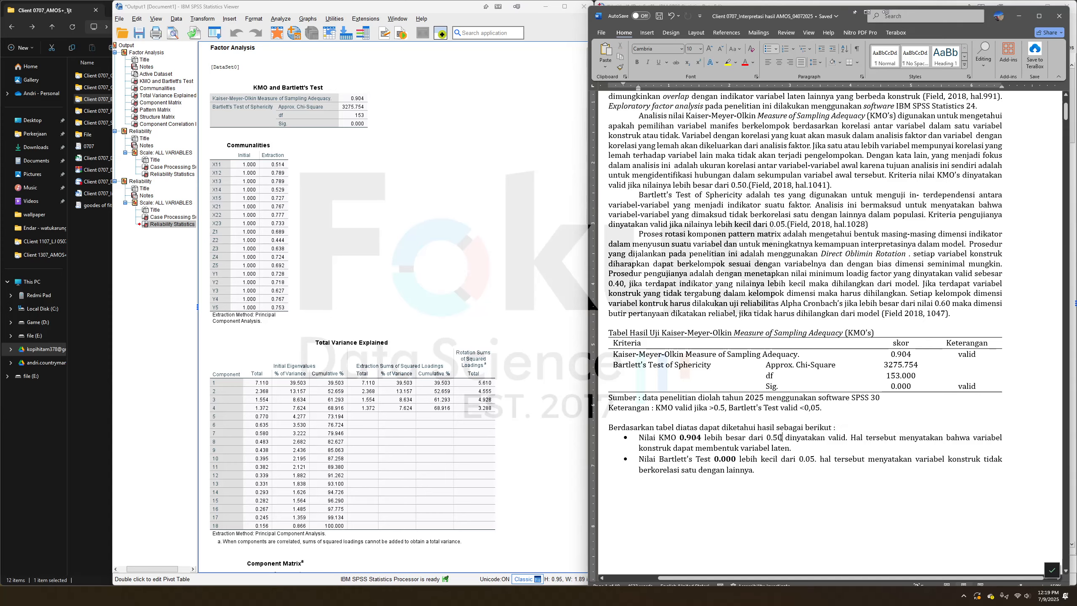
{"action": "scroll", "coordinate": [768, 360], "scroll_direction": "down", "scroll_amount": 2}
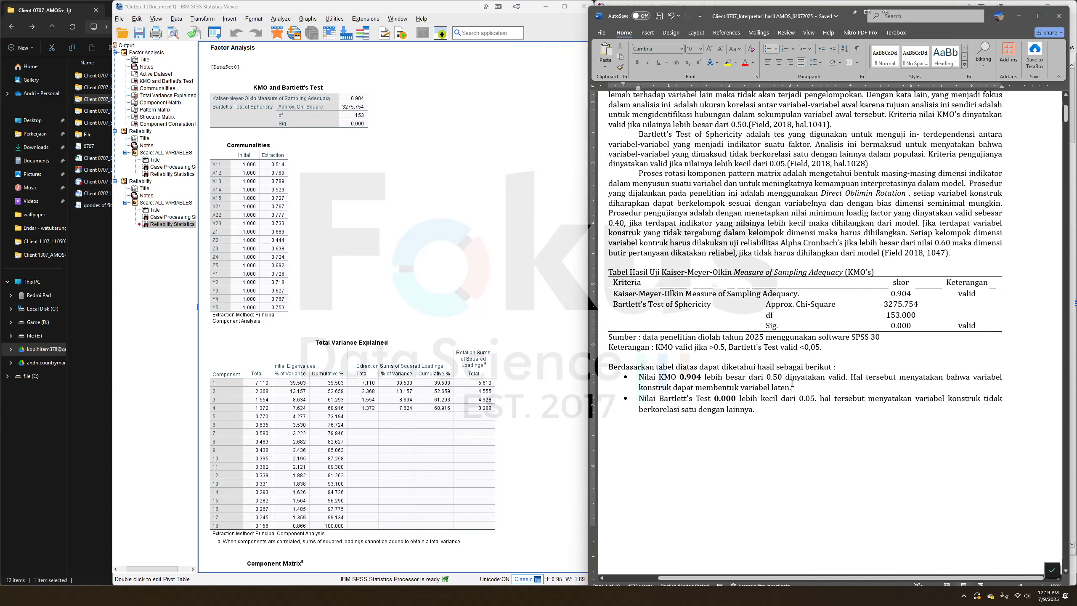
{"action": "left_click", "coordinate": [239, 97]}
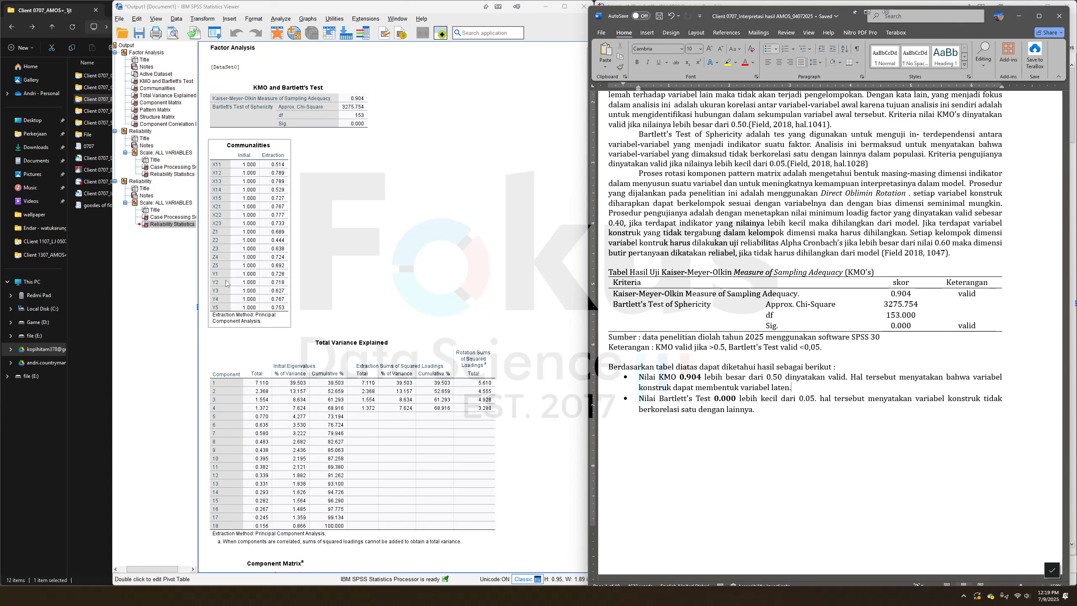
{"action": "left_click", "coordinate": [791, 387]}
{"action": "left_click", "coordinate": [816, 420]}
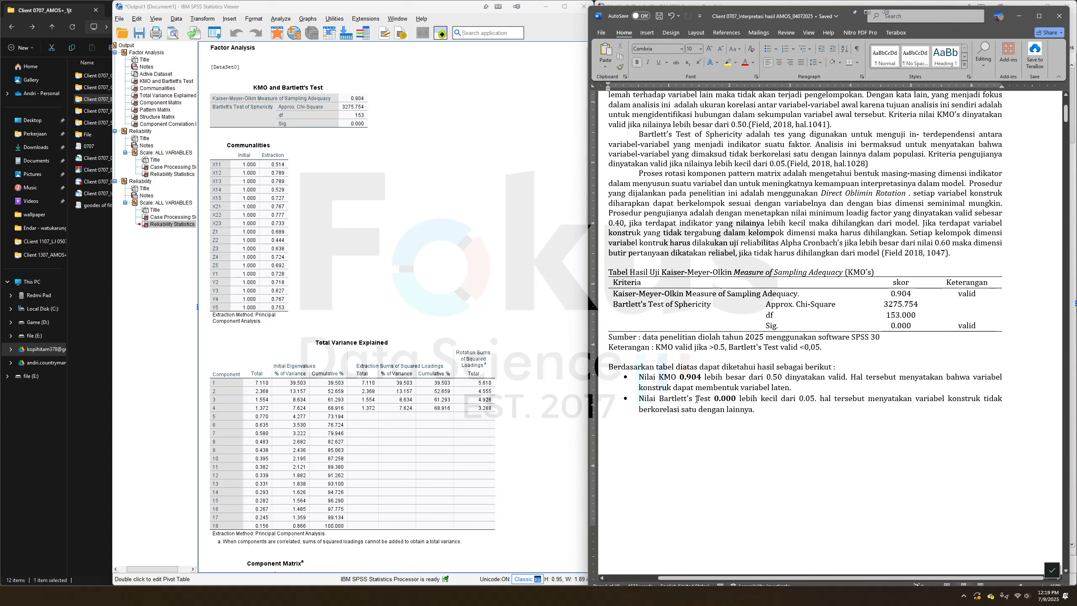
{"action": "double_click", "coordinate": [730, 398]}
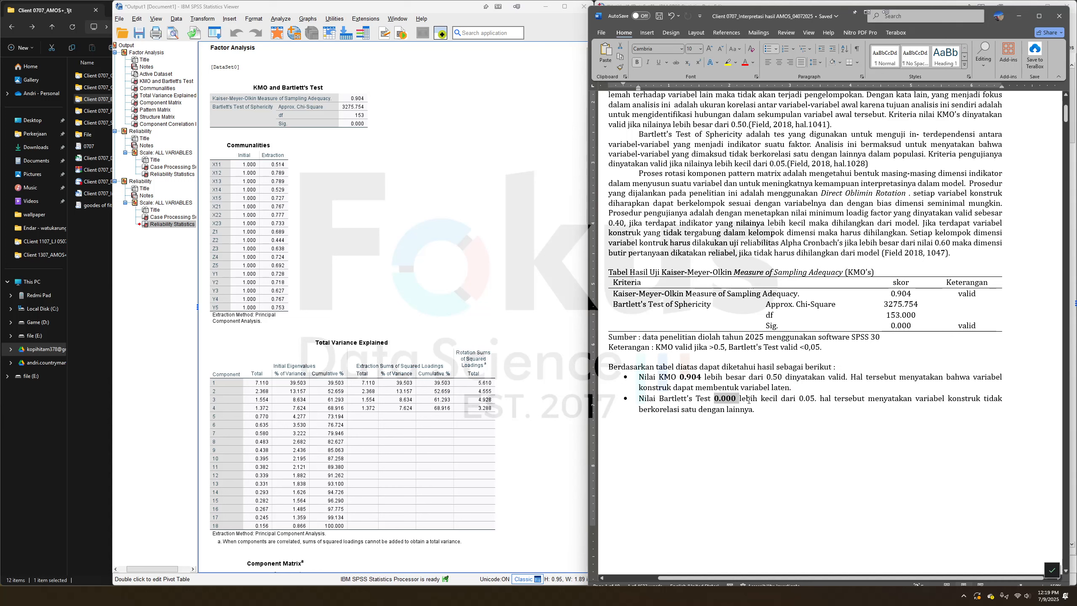
{"action": "left_click", "coordinate": [802, 399]}
Compare the Pattern Matrix dimension and loadings of X11 to X15 with the report's EFA table for Kepemimpinan Spiritual (X1)
{"action": "scroll", "coordinate": [857, 346], "scroll_direction": "down", "scroll_amount": 9}
{"action": "scroll", "coordinate": [305, 271], "scroll_direction": "down", "scroll_amount": 12}
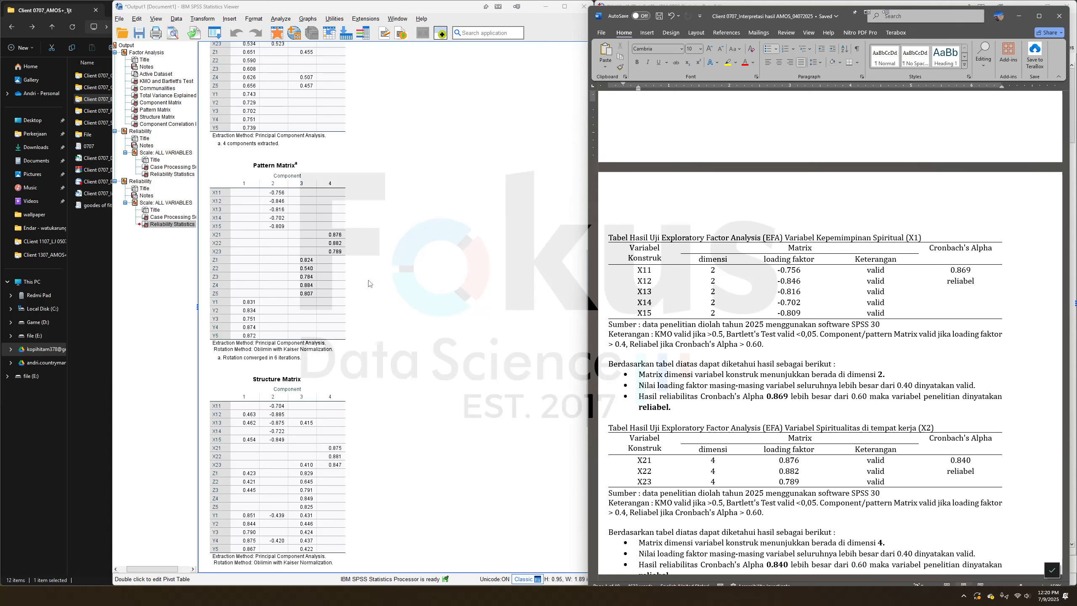
{"action": "left_click", "coordinate": [305, 263]}
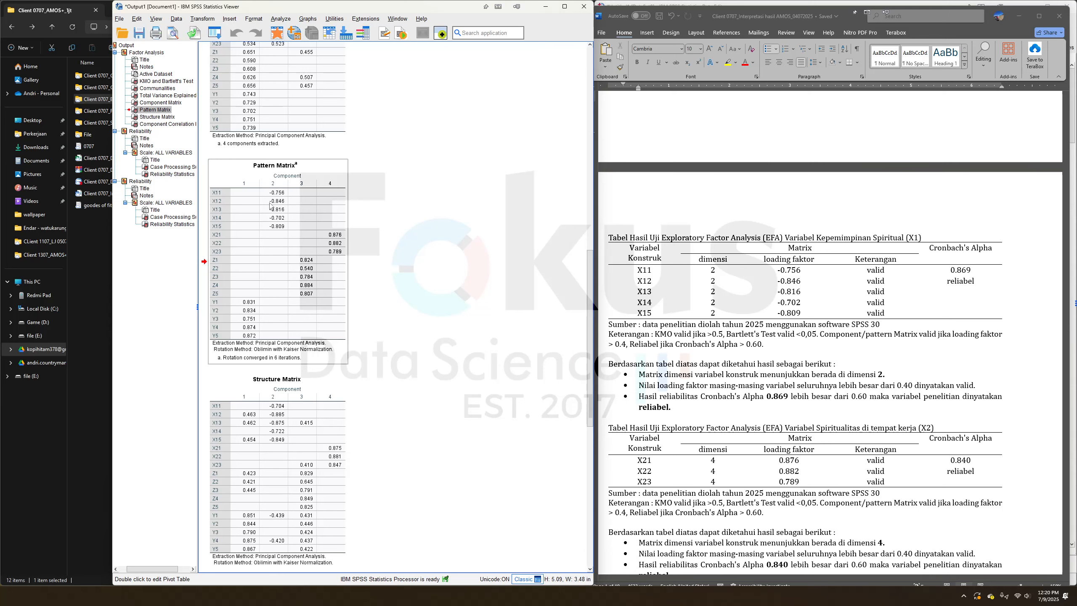
{"action": "left_click", "coordinate": [788, 275]}
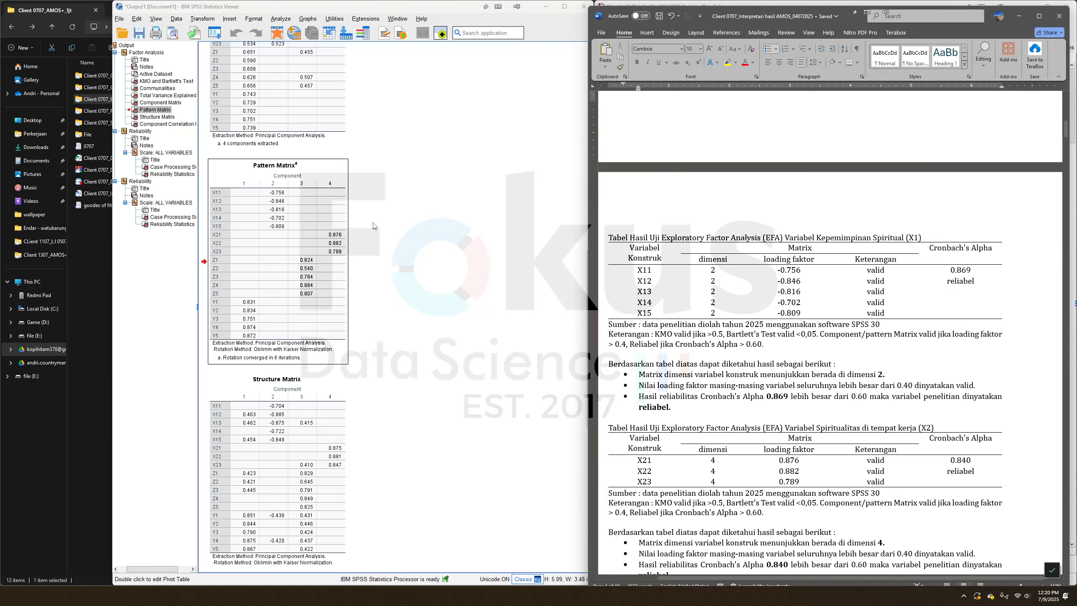
{"action": "left_click", "coordinate": [802, 283]}
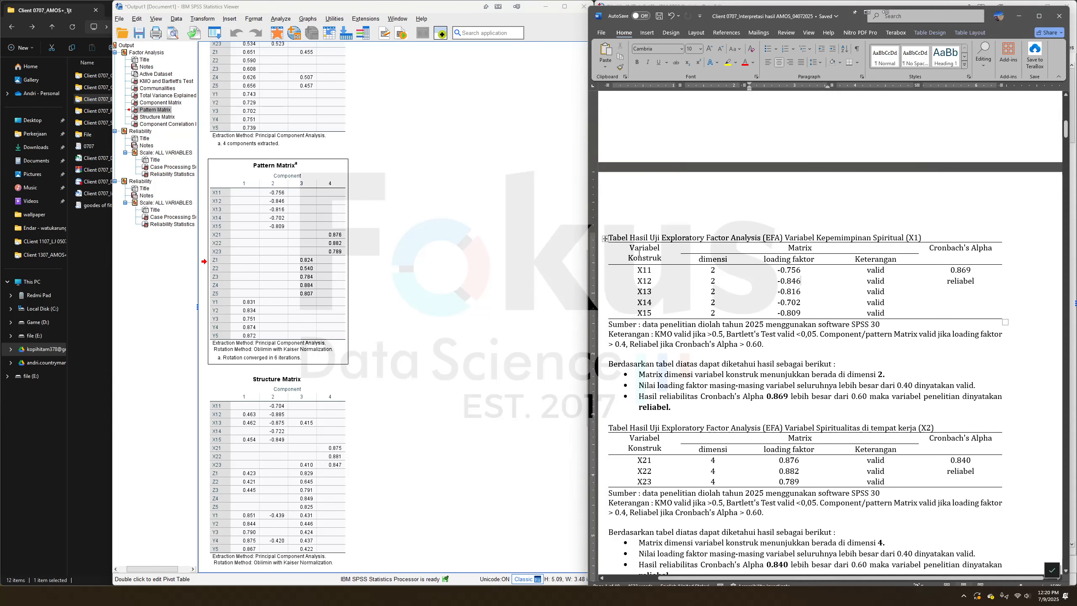
{"action": "double_click", "coordinate": [639, 270]}
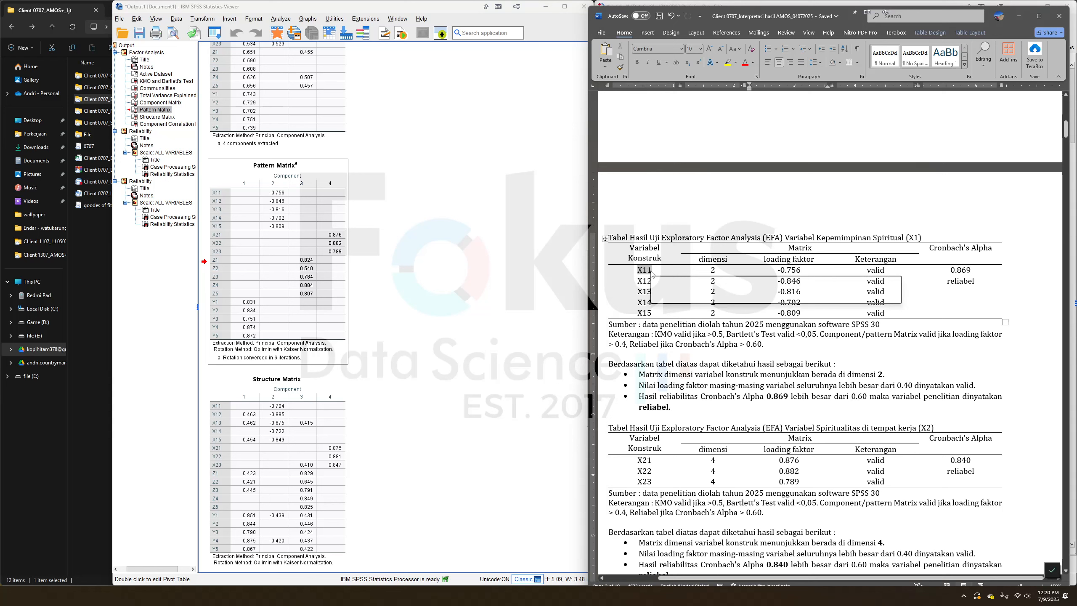
{"action": "left_click", "coordinate": [873, 239]}
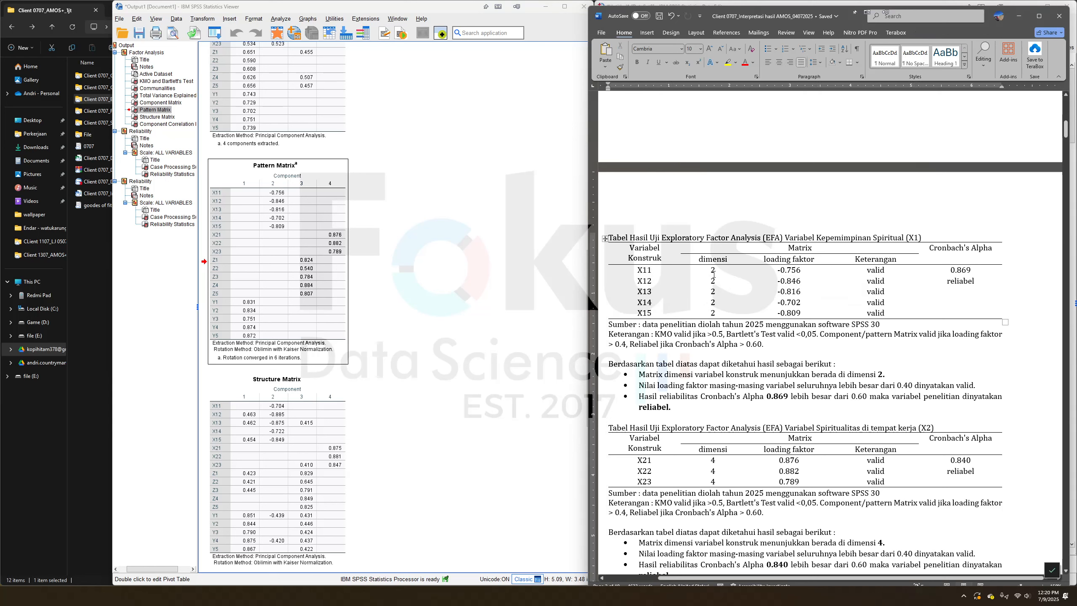
{"action": "left_click_drag", "start_coordinate": [713, 274], "coordinate": [713, 314]}
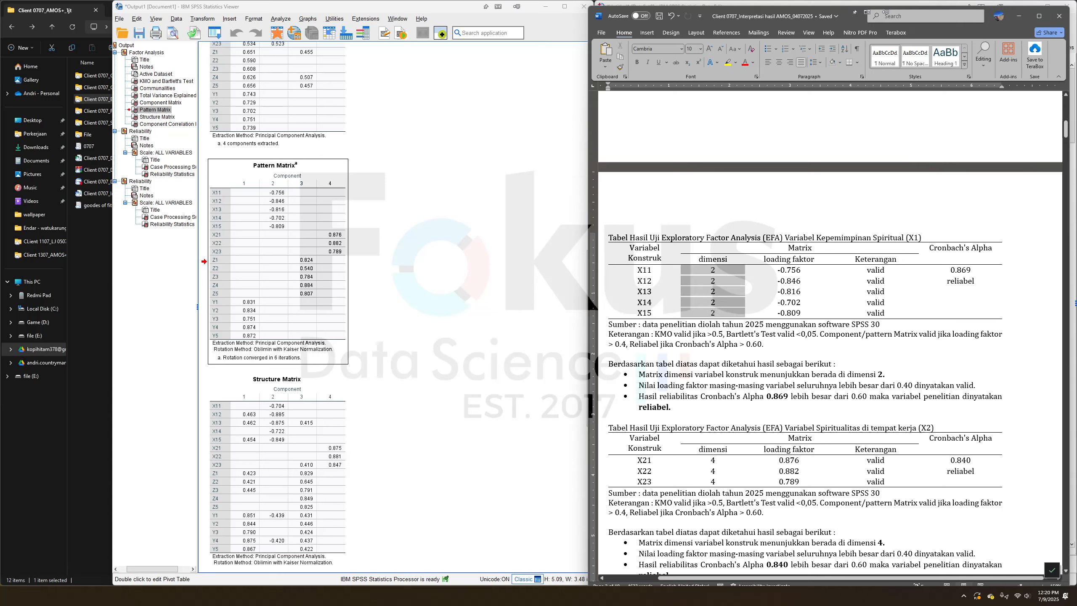
{"action": "left_click", "coordinate": [714, 315]}
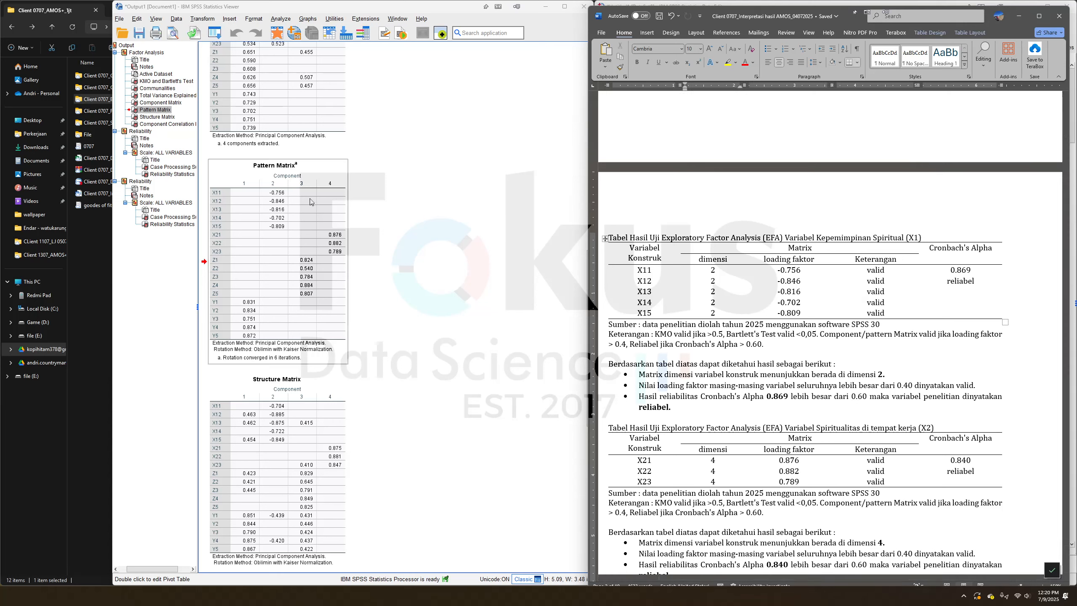
{"action": "left_click", "coordinate": [754, 273]}
{"action": "left_click_drag", "start_coordinate": [768, 268], "coordinate": [776, 314]}
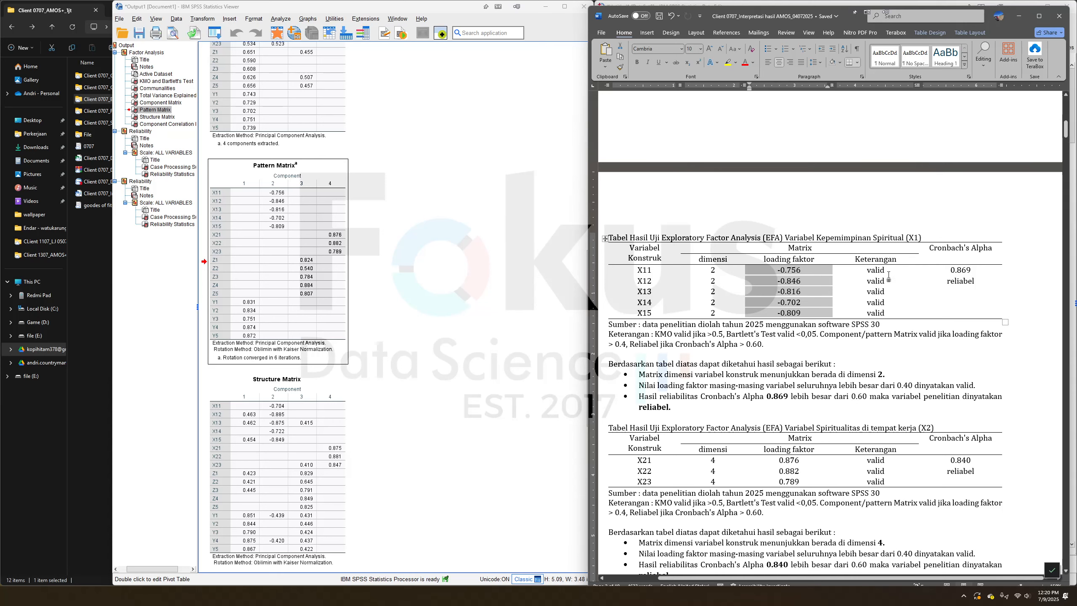
Compare the Cronbach's Alpha in the Reliability Statistics X1 table with the value and interpretation in the report's X1 section
{"action": "scroll", "coordinate": [401, 326], "scroll_direction": "down", "scroll_amount": 10}
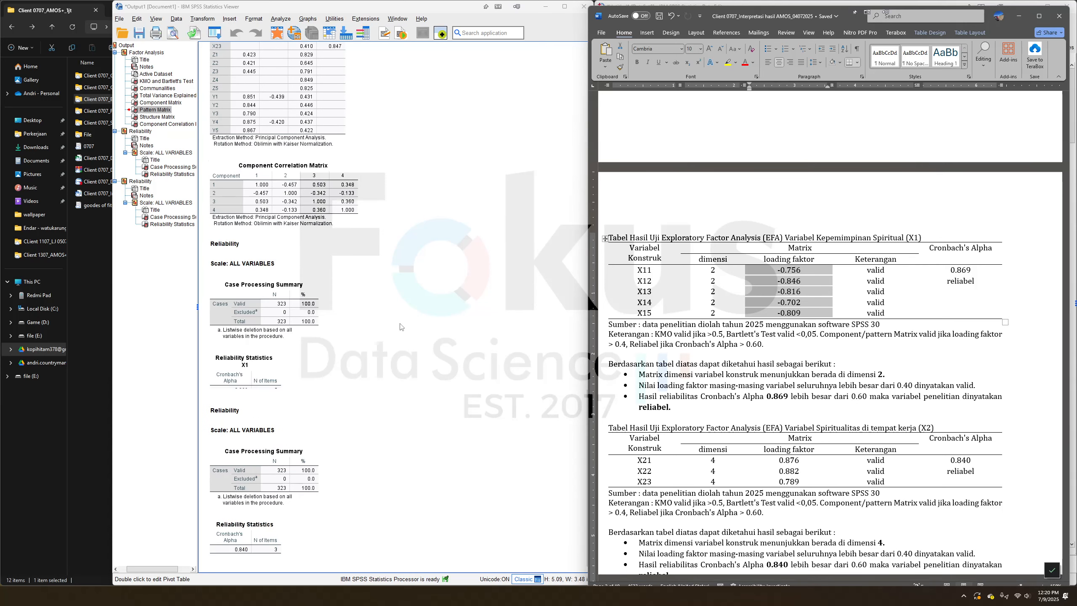
{"action": "left_click", "coordinate": [257, 379]}
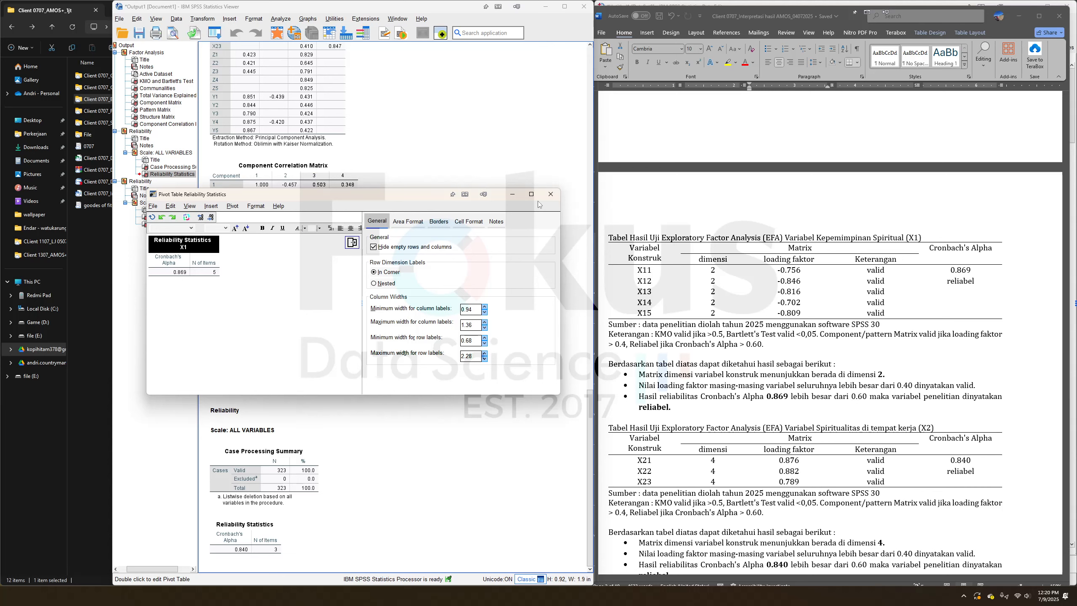
{"action": "left_click", "coordinate": [550, 194]}
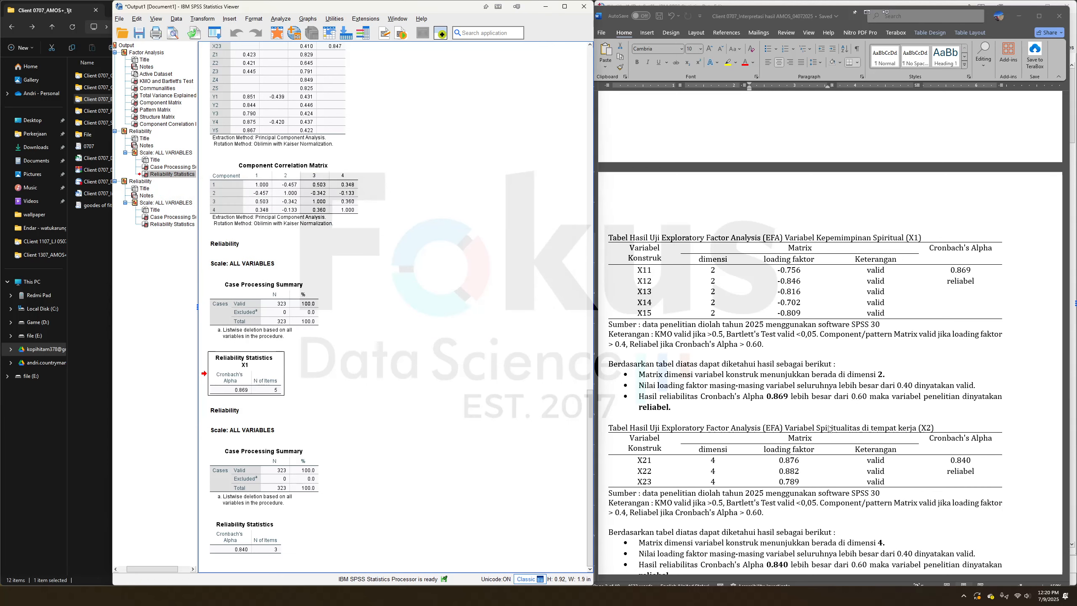
{"action": "left_click", "coordinate": [846, 395]}
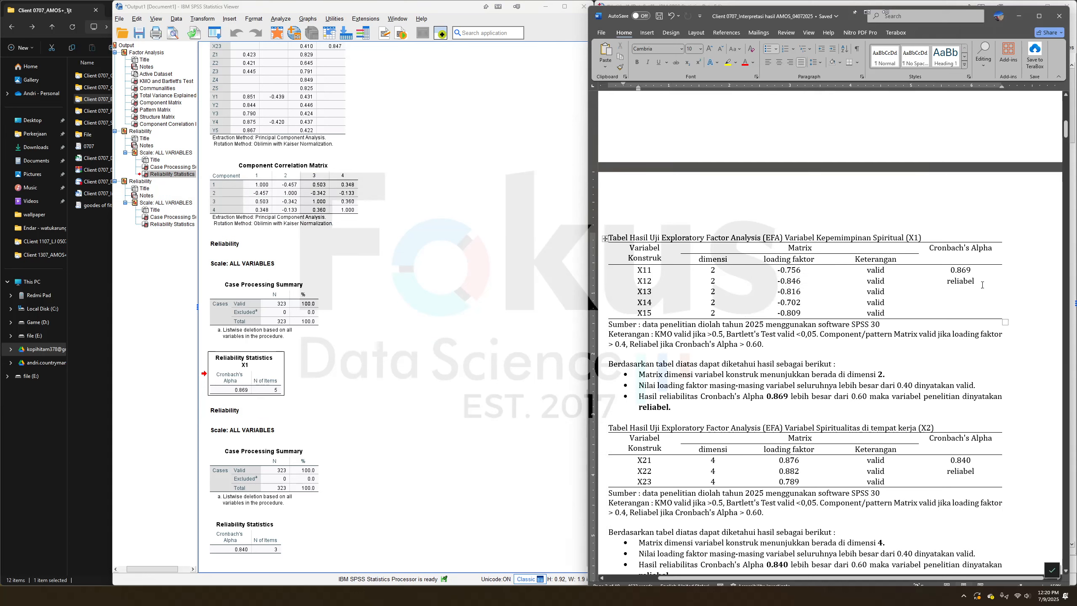
{"action": "left_click_drag", "start_coordinate": [808, 242], "coordinate": [907, 245]}
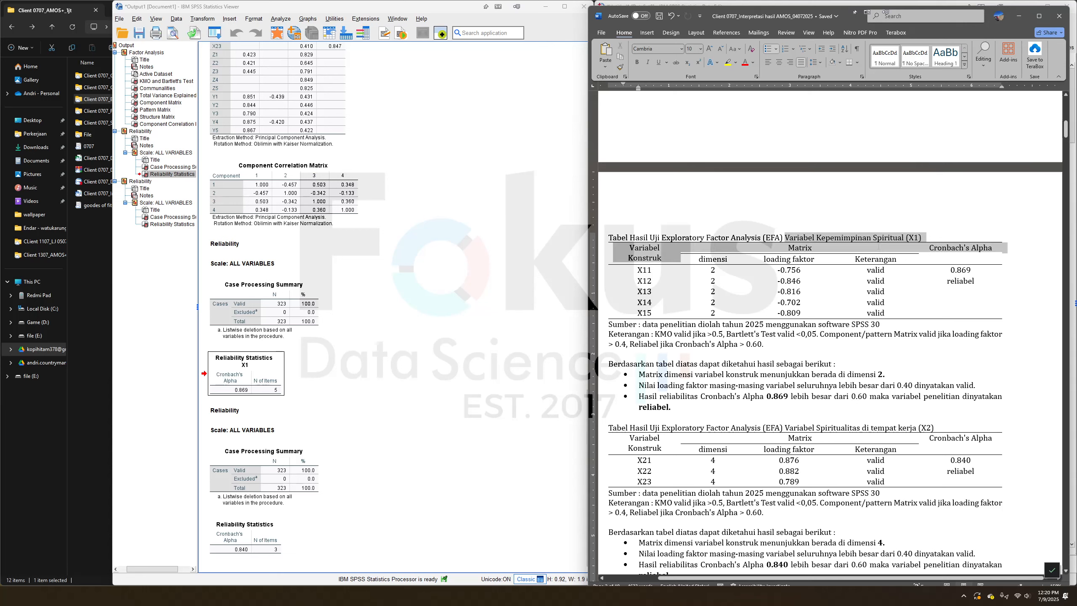
{"action": "left_click", "coordinate": [806, 374]}
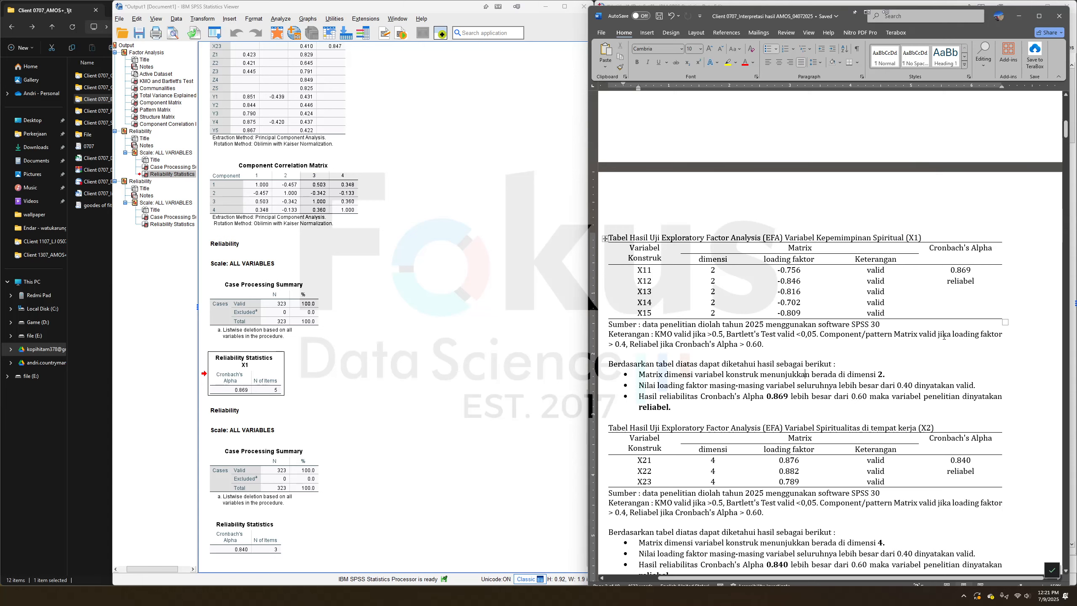
Review the report's remaining EFA tables for X2, Z and Y and the Confirmatory Factor Analysis (CFA) 1 diagram
{"action": "scroll", "coordinate": [938, 276], "scroll_direction": "down", "scroll_amount": 5}
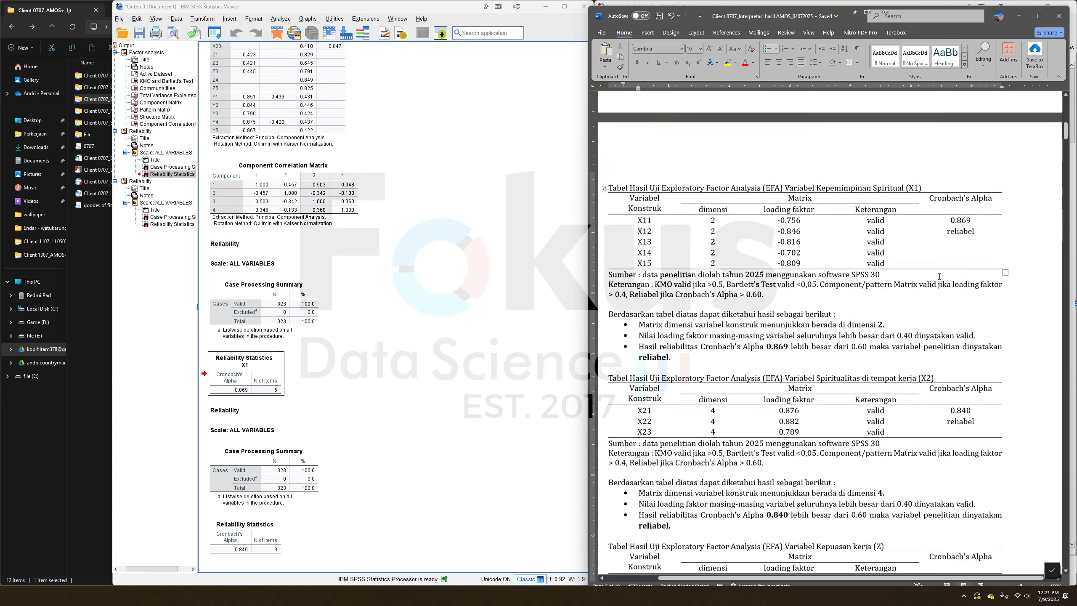
{"action": "scroll", "coordinate": [753, 330], "scroll_direction": "down", "scroll_amount": 20}
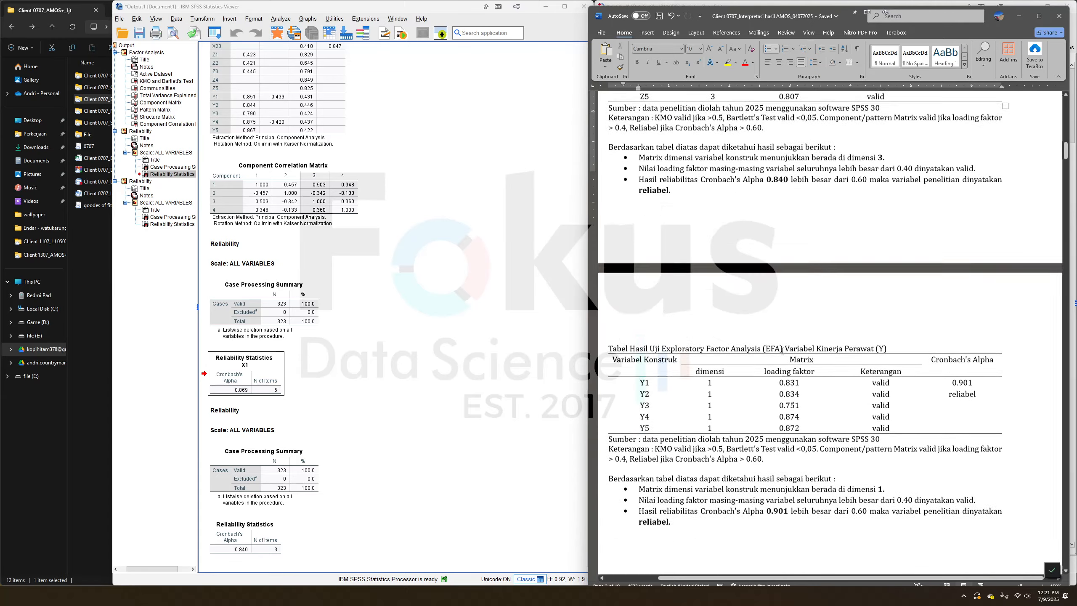
{"action": "scroll", "coordinate": [786, 340], "scroll_direction": "down", "scroll_amount": 7}
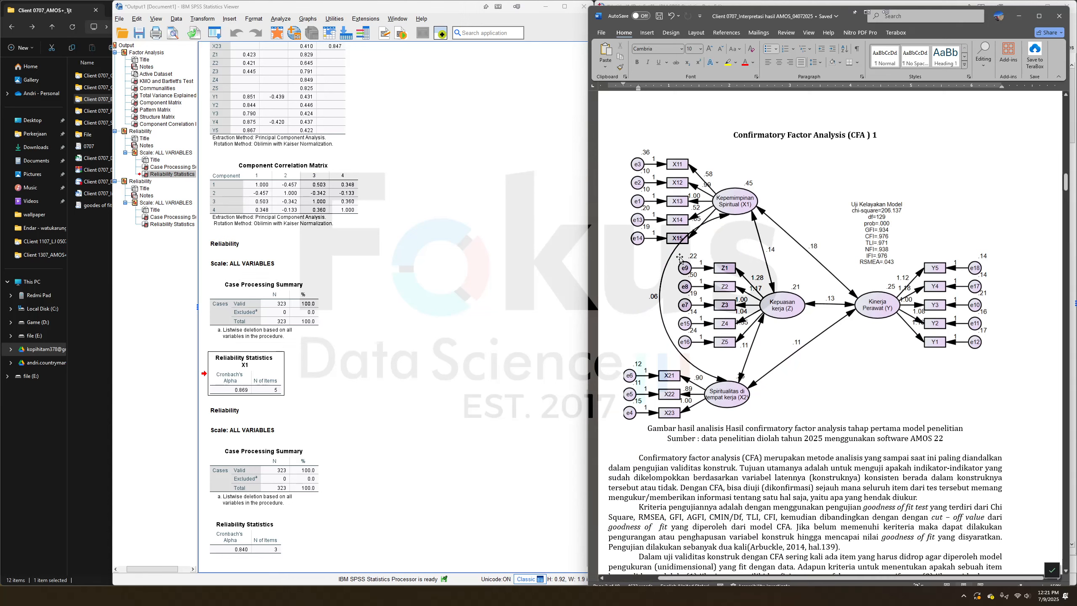
{"action": "left_click", "coordinate": [804, 135]}
{"action": "scroll", "coordinate": [851, 376], "scroll_direction": "down", "scroll_amount": 3}
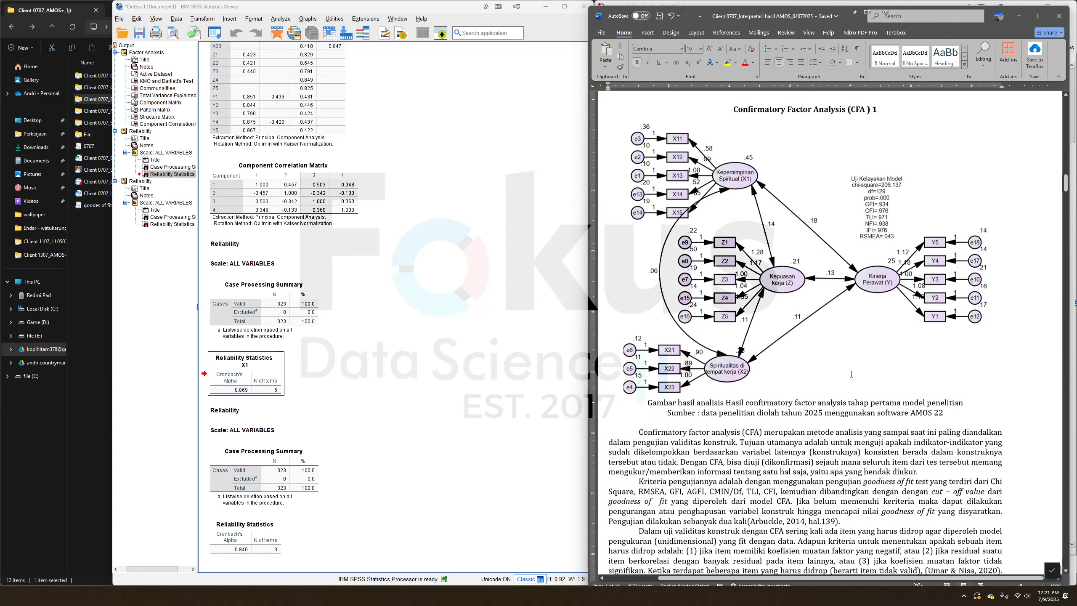
{"action": "scroll", "coordinate": [857, 406], "scroll_direction": "up", "scroll_amount": 3}
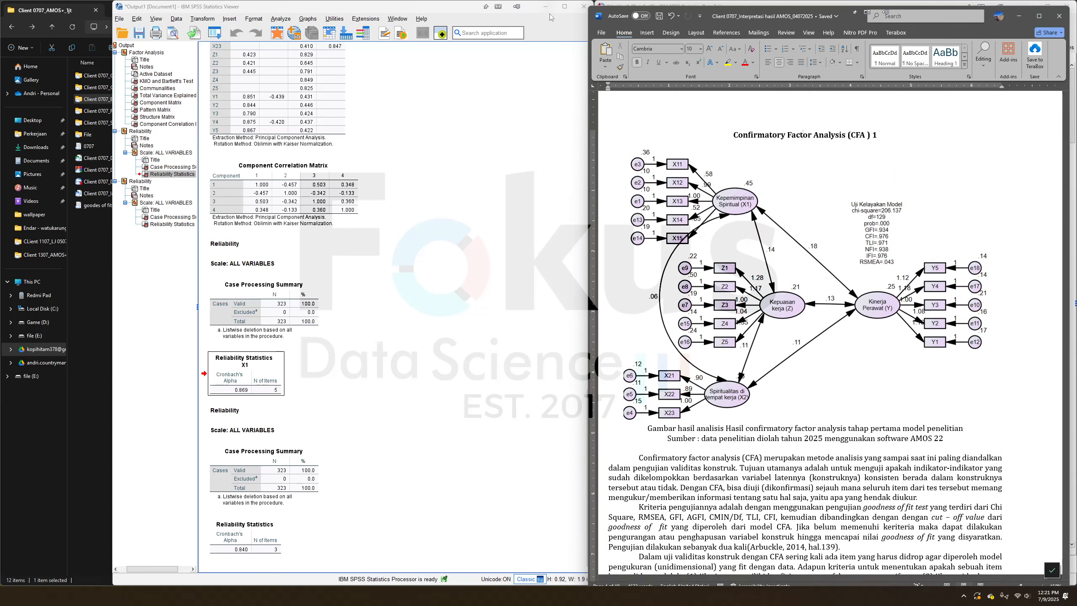
Put the Word report away and review the Pattern Matrix and reliability tables in the SPSS output again
{"action": "left_click", "coordinate": [587, 40]}
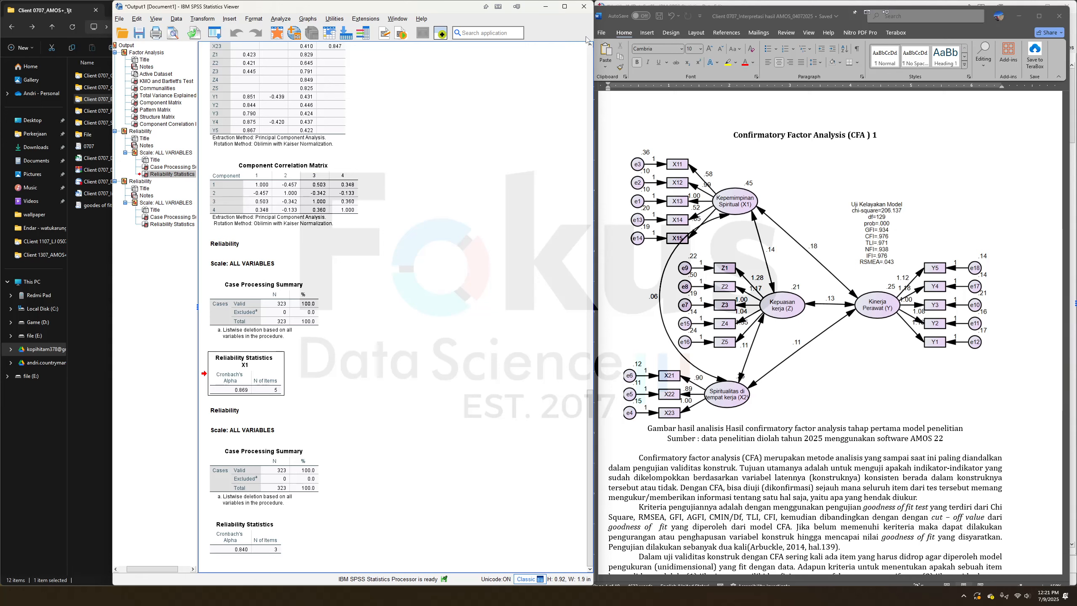
{"action": "left_click", "coordinate": [1019, 16]}
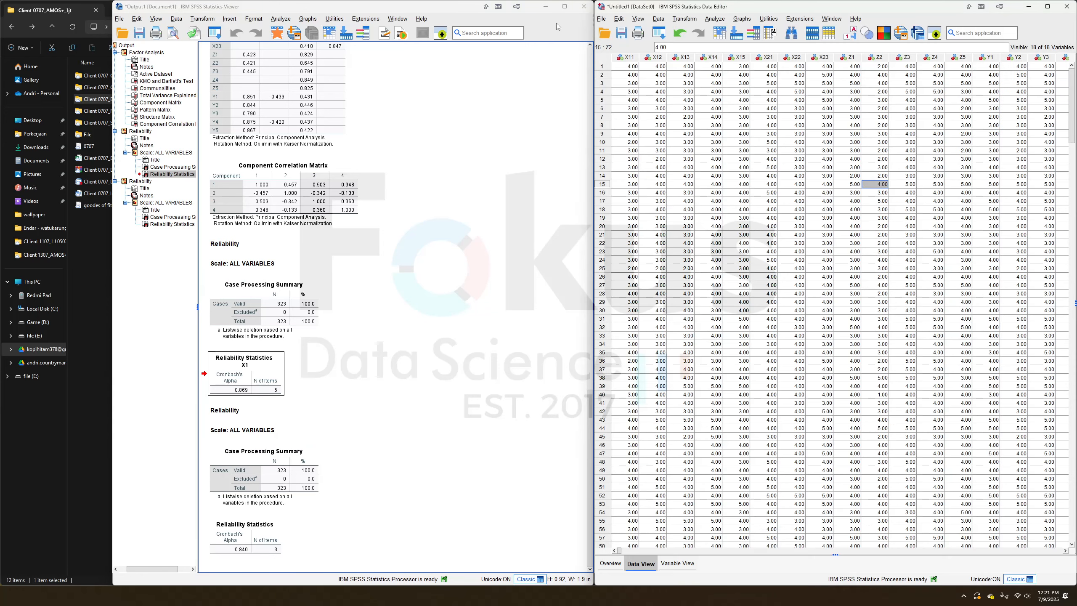
{"action": "left_click", "coordinate": [435, 245]}
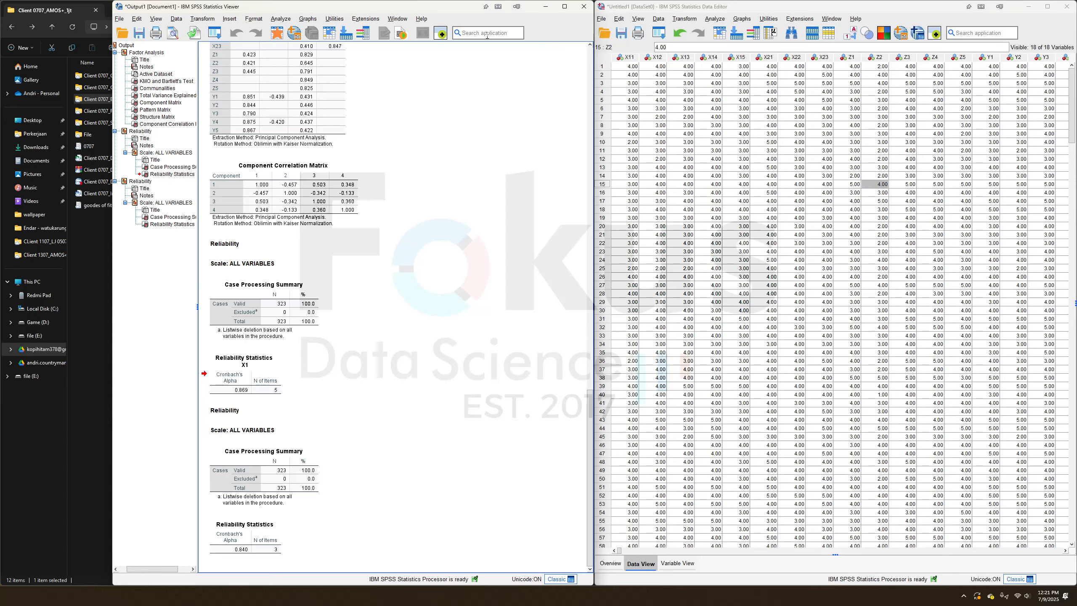
{"action": "left_click", "coordinate": [292, 284]}
{"action": "scroll", "coordinate": [293, 285], "scroll_direction": "up", "scroll_amount": 5}
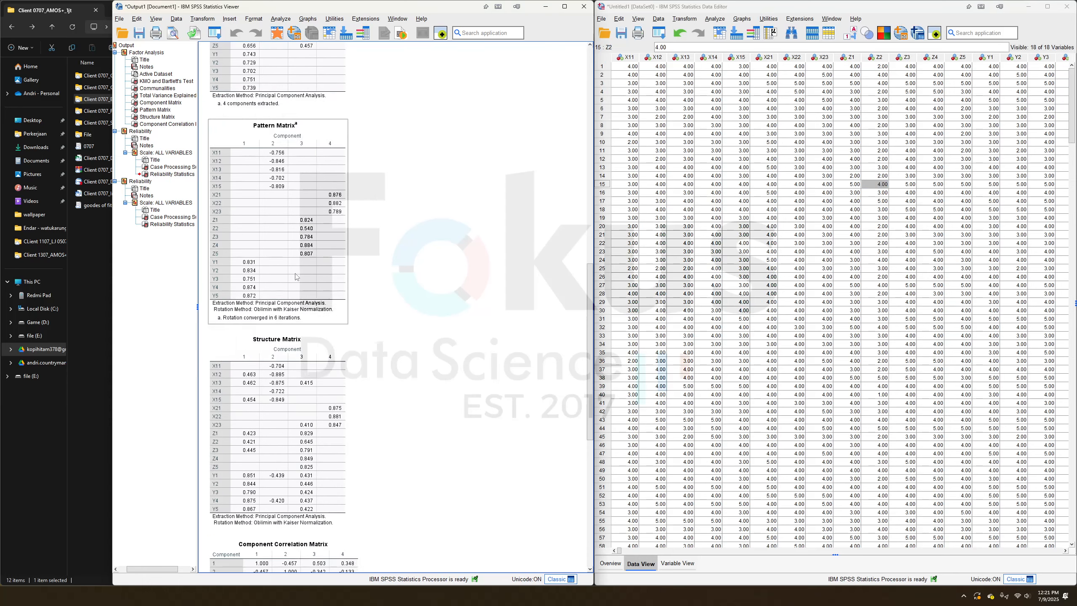
{"action": "scroll", "coordinate": [291, 284], "scroll_direction": "down", "scroll_amount": 5}
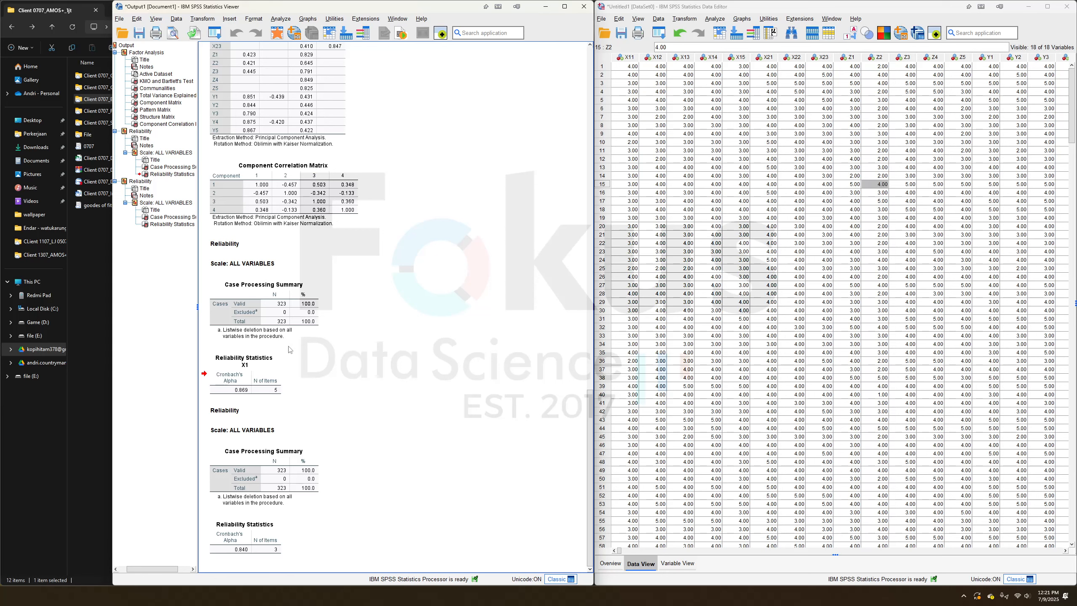
{"action": "scroll", "coordinate": [288, 346], "scroll_direction": "up", "scroll_amount": 5}
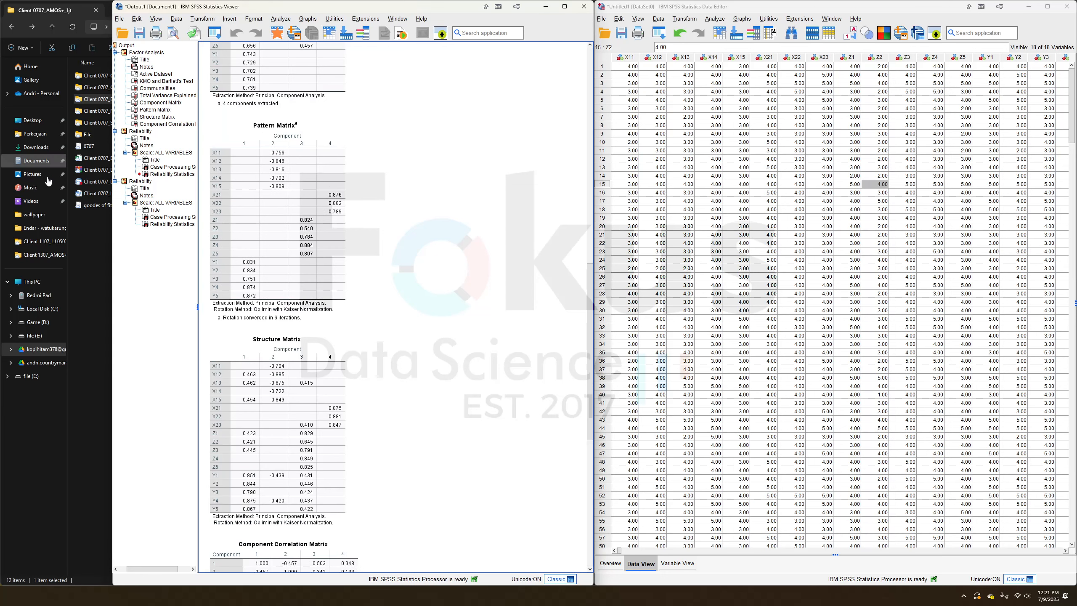
Clear the SPSS windows from view and open the folder "Client 0707_File AMOS_04072025" in File Explorer
{"action": "left_click", "coordinate": [589, 7]}
{"action": "left_click", "coordinate": [353, 310]}
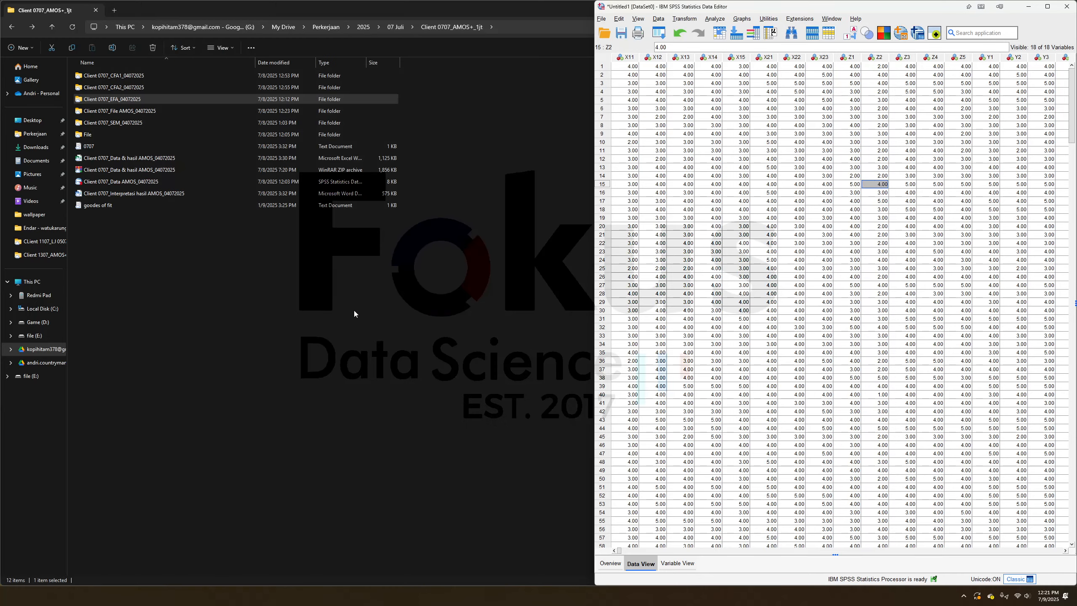
{"action": "left_click", "coordinate": [458, 252]}
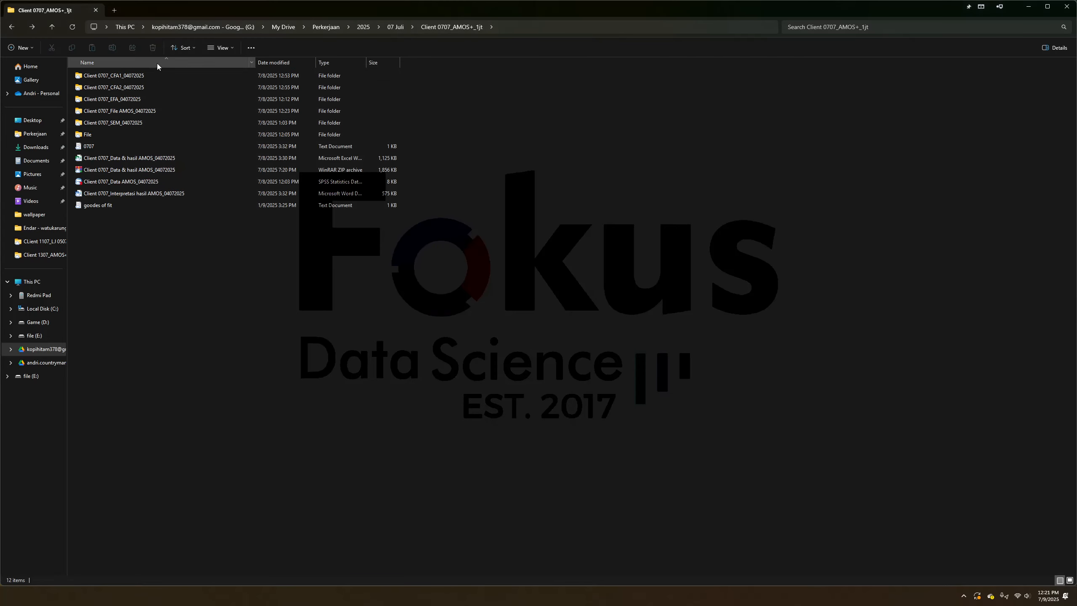
{"action": "left_click", "coordinate": [138, 112]}
{"action": "double_click", "coordinate": [138, 112]}
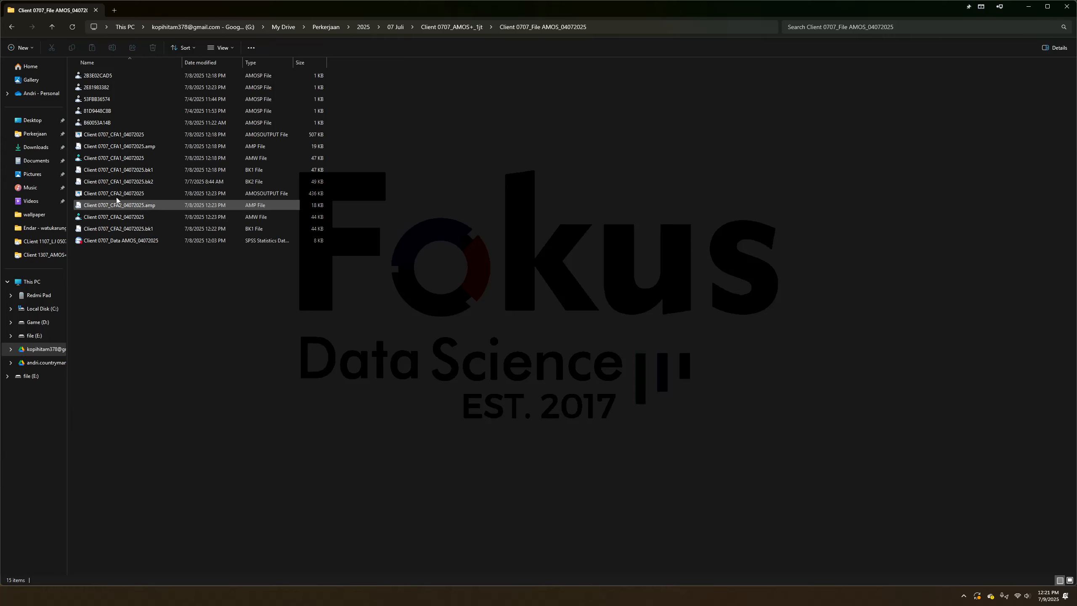
Return to the parent client folder in File Explorer and exit SPSS Statistics by closing its last Data Editor window
{"action": "left_click", "coordinate": [11, 27]}
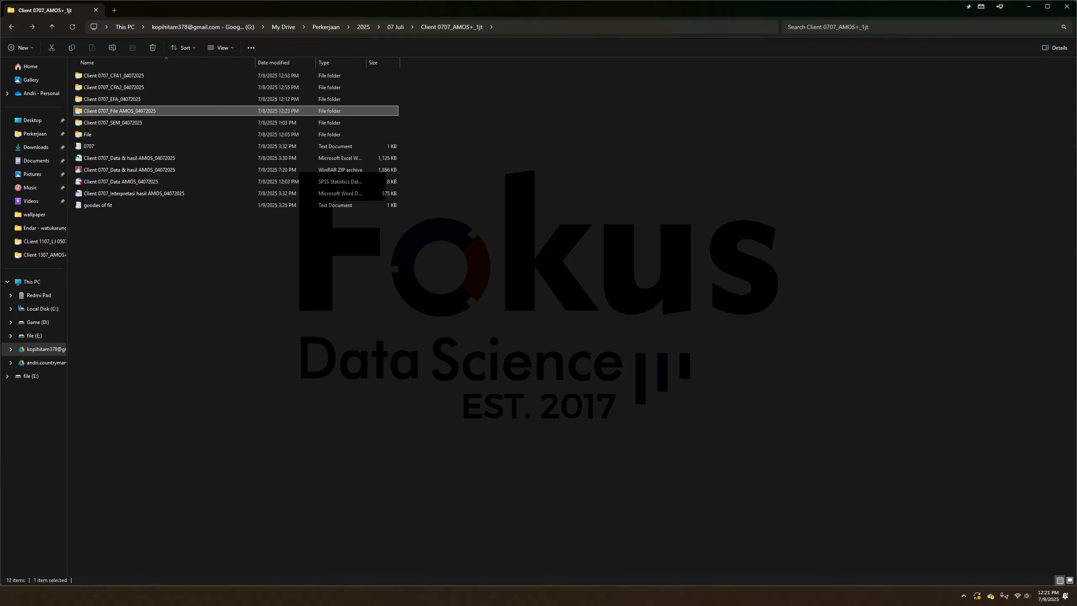
{"action": "key", "text": "alt+Tab"}
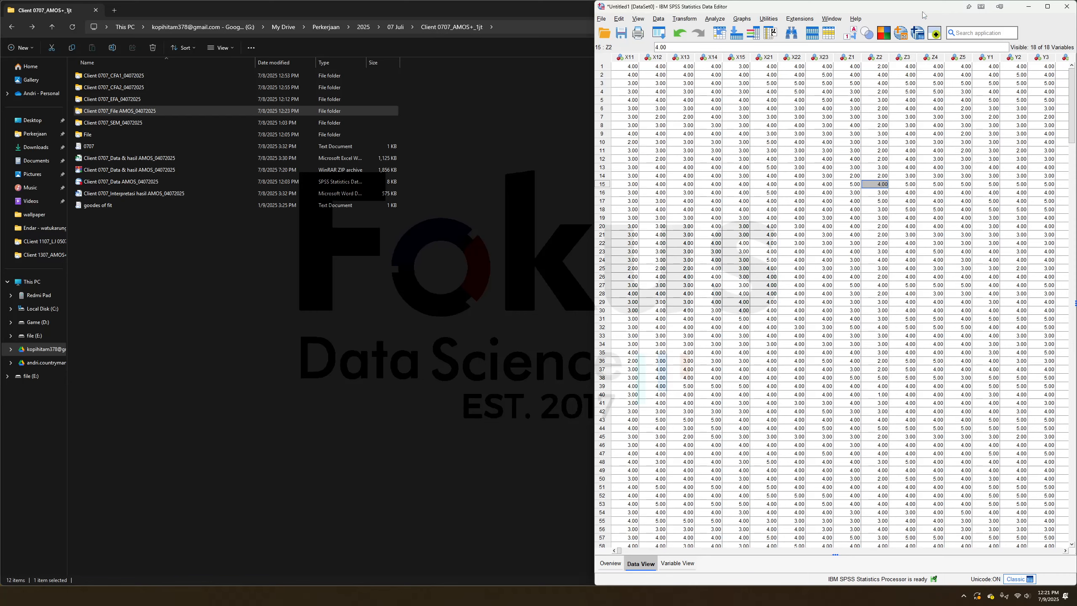
{"action": "left_click_drag", "start_coordinate": [925, 9], "coordinate": [638, 61]}
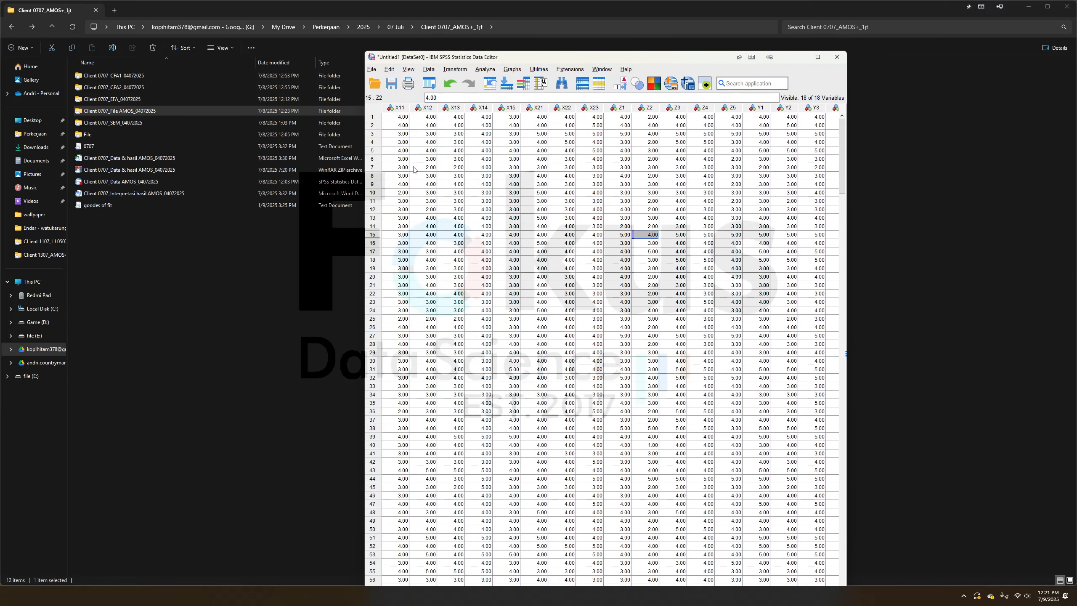
{"action": "left_click", "coordinate": [843, 63]}
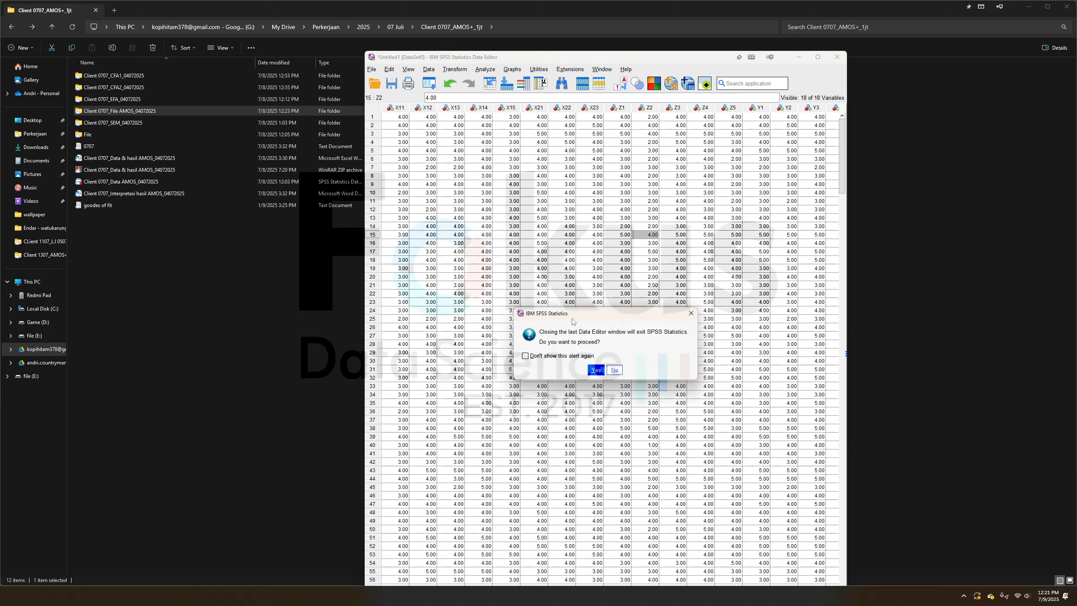
{"action": "left_click", "coordinate": [593, 370]}
{"action": "left_click", "coordinate": [603, 363]}
Examine the SPSS data file in the client folder and the contents of its CFA1, CFA2 and EFA subfolders
{"action": "left_click", "coordinate": [122, 181]}
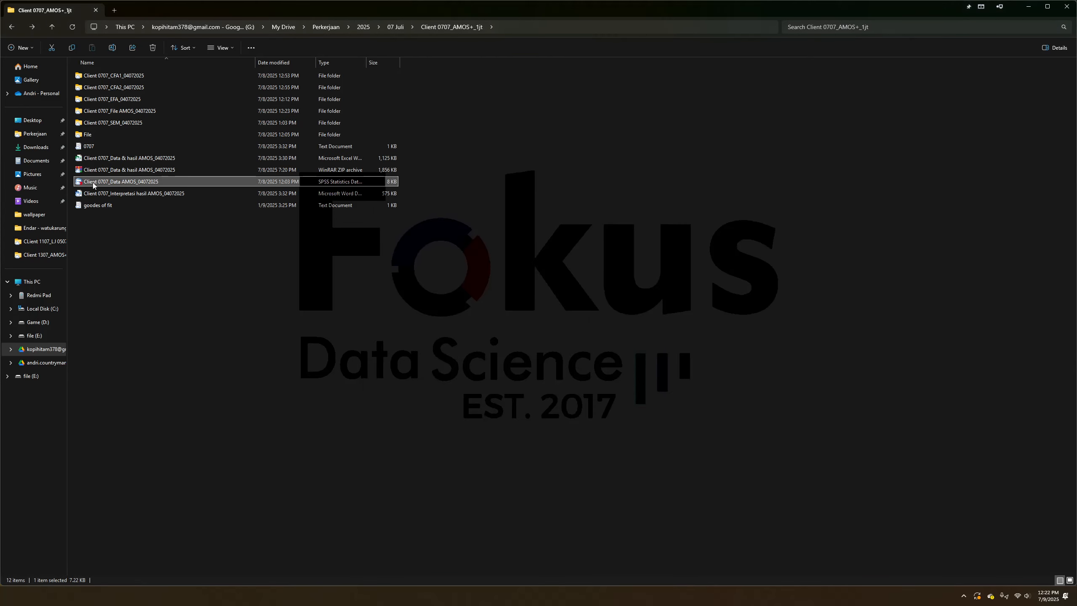
{"action": "double_click", "coordinate": [145, 76]}
{"action": "left_click", "coordinate": [114, 135]}
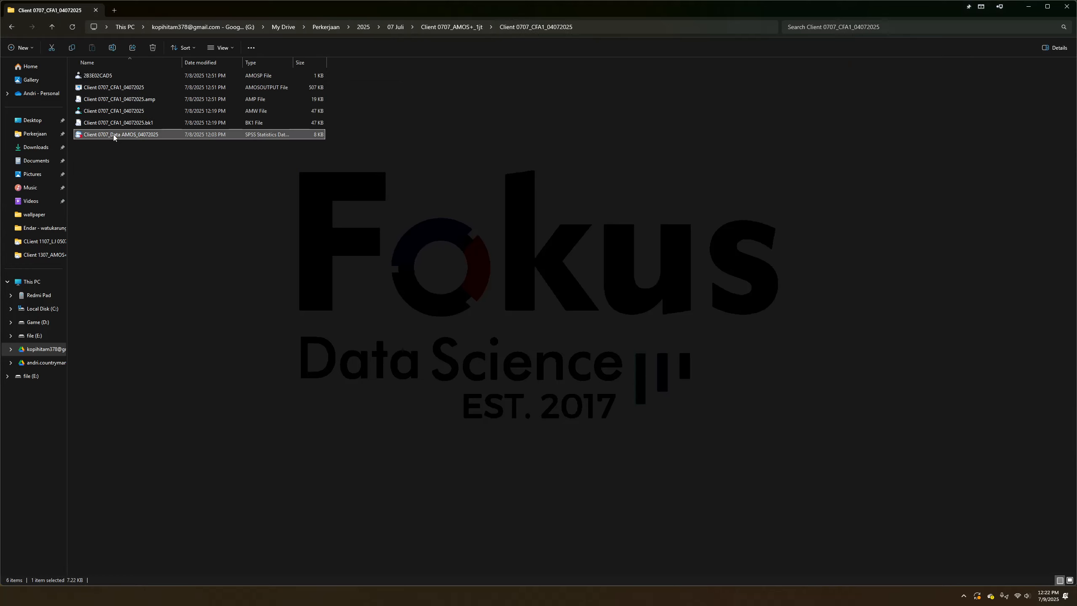
{"action": "left_click", "coordinate": [51, 26]}
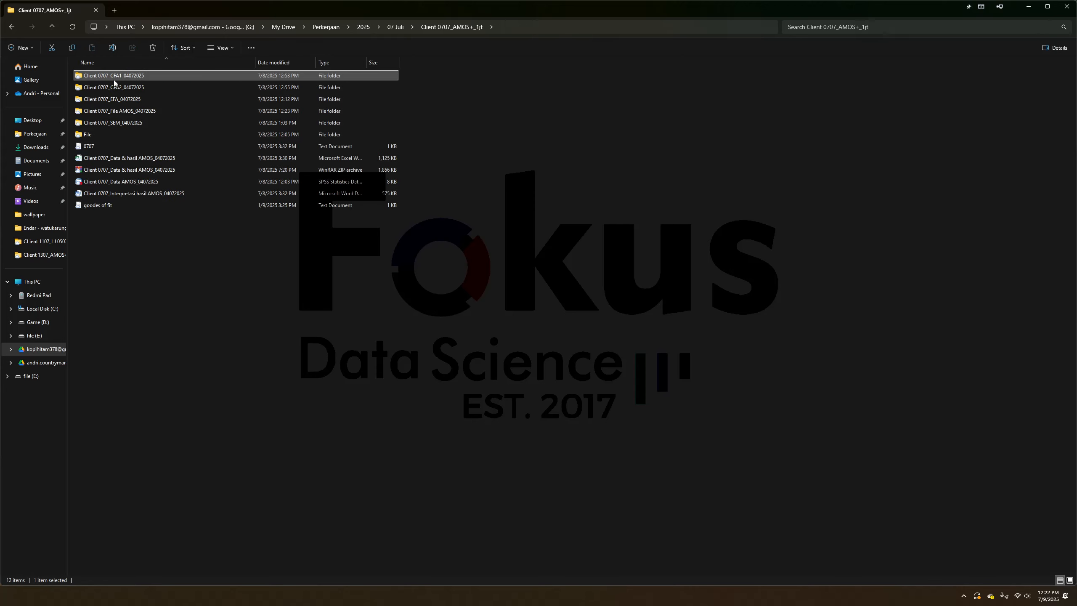
{"action": "double_click", "coordinate": [113, 85]}
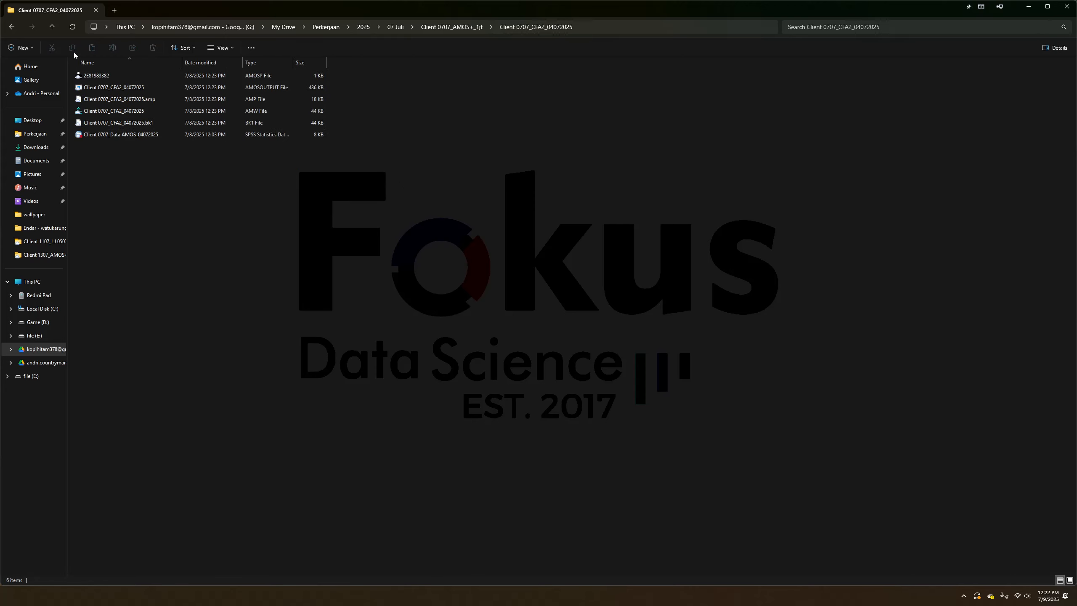
{"action": "left_click", "coordinate": [52, 27]}
{"action": "double_click", "coordinate": [114, 98]}
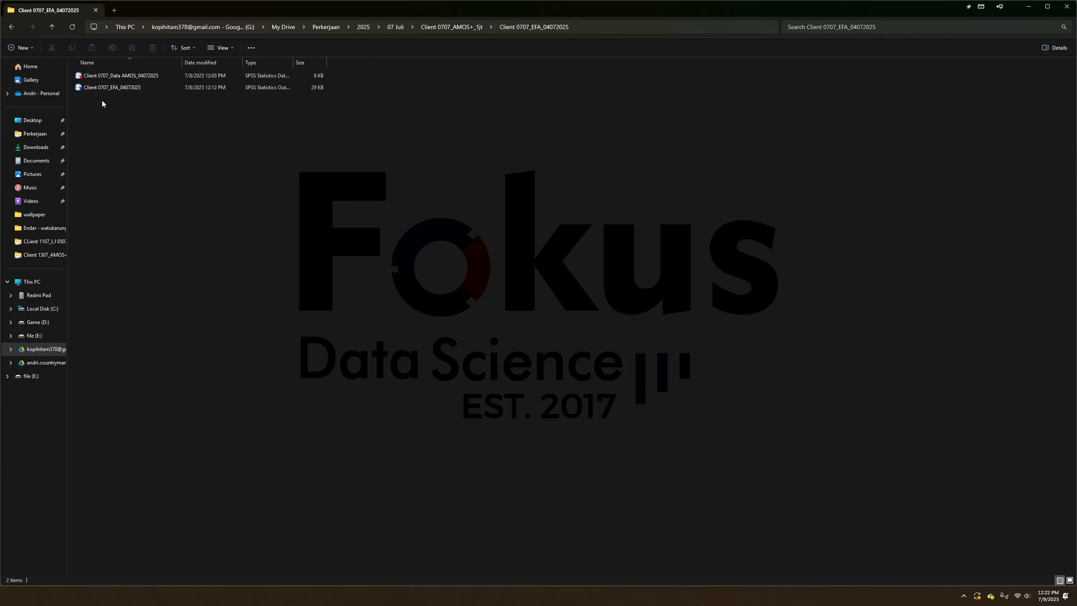
{"action": "left_click", "coordinate": [51, 27]}
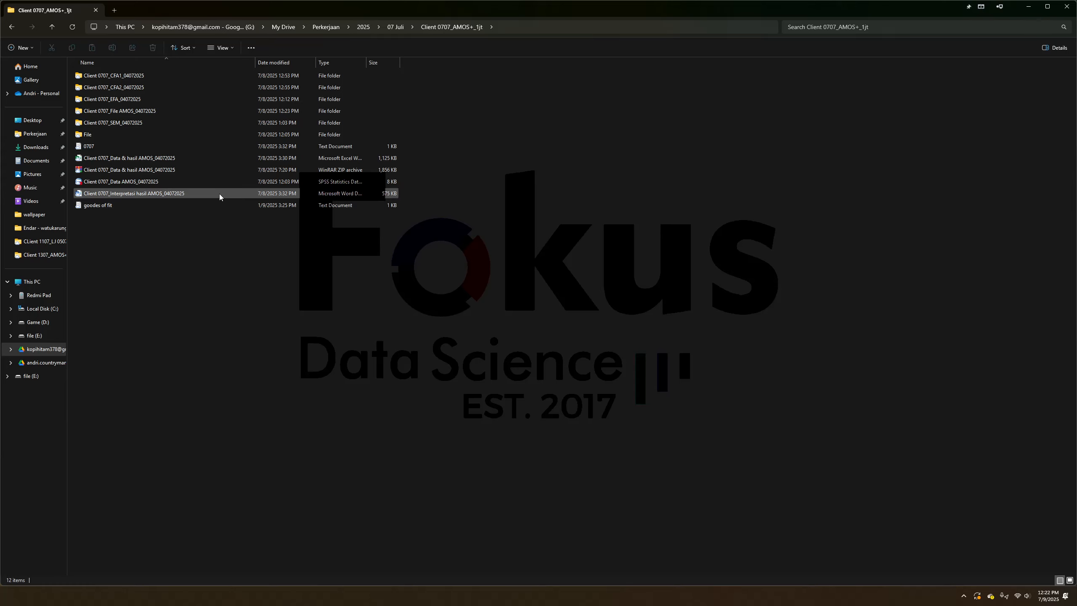
Reopen the folder "Client 0707_File AMOS_04072025" and locate the SPSS data file "Client 0707_Data AMOS_04072025" in it
{"action": "double_click", "coordinate": [143, 111]}
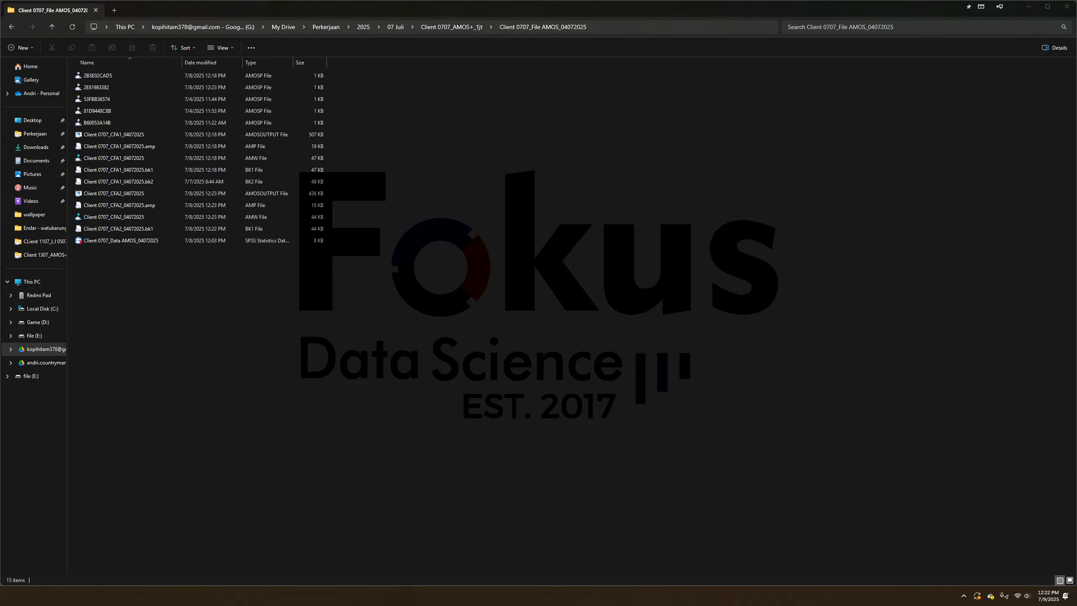
{"action": "left_click", "coordinate": [12, 28]}
{"action": "double_click", "coordinate": [127, 110]}
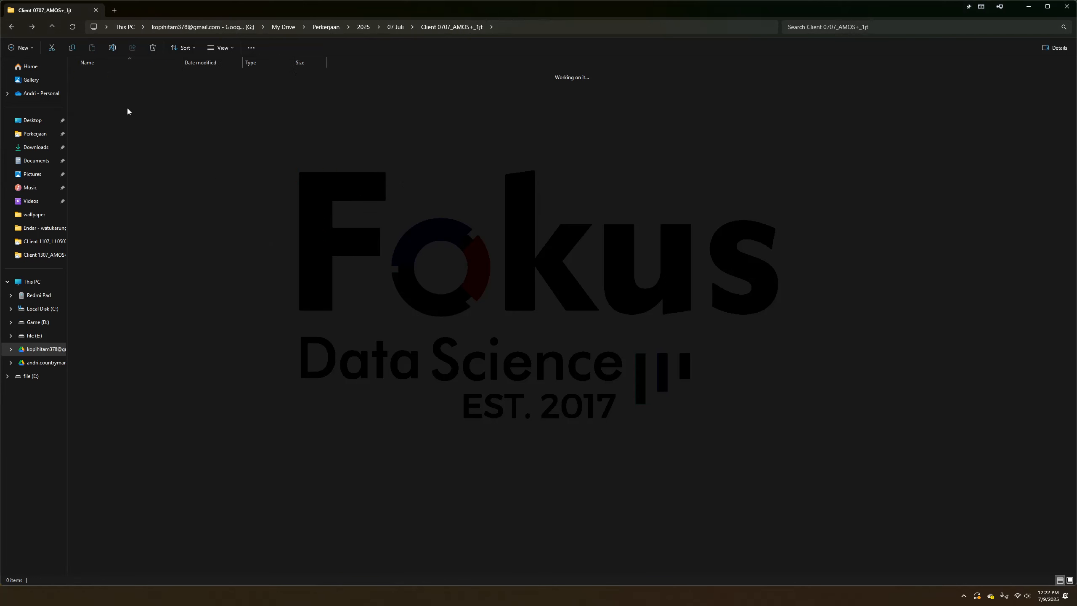
{"action": "left_click", "coordinate": [94, 243]}
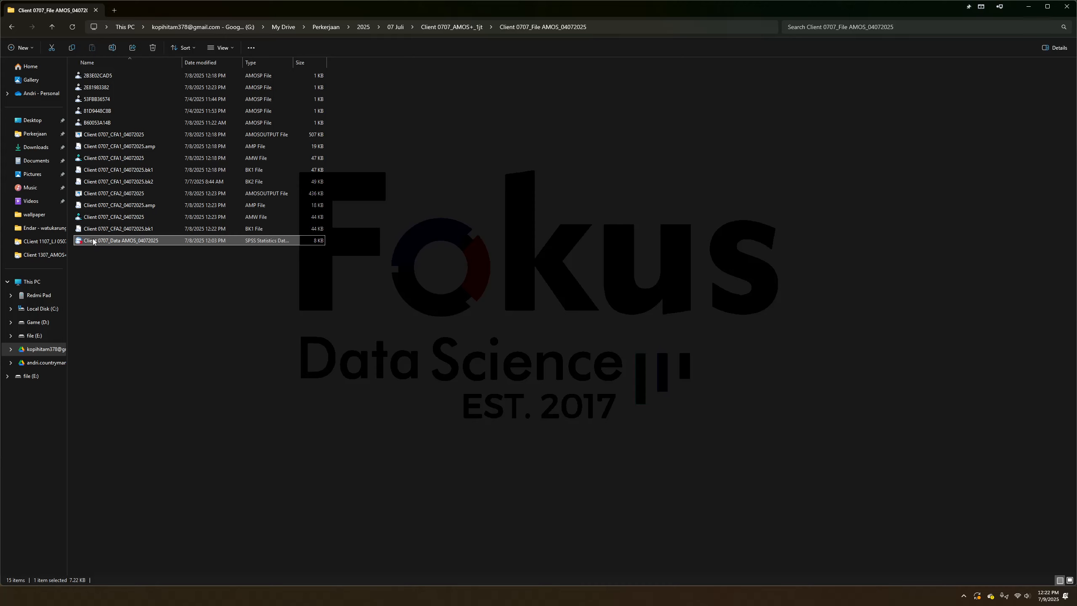
{"action": "left_click", "coordinate": [110, 355]}
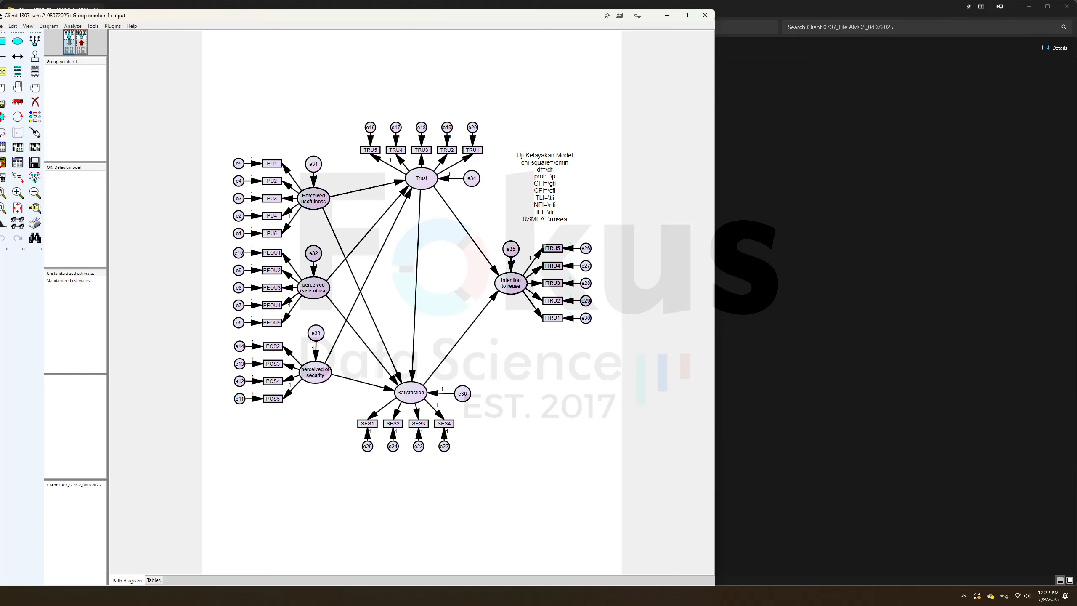
Start a new empty AMOS project and open the file selection for Group number 1's data
{"action": "left_click", "coordinate": [2, 27]}
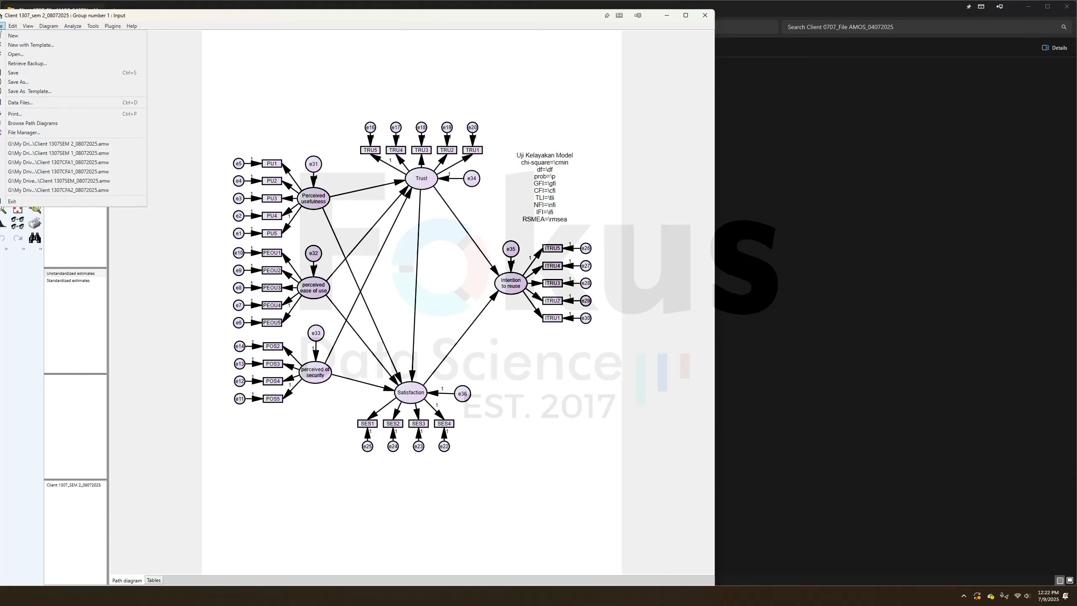
{"action": "left_click", "coordinate": [11, 37]}
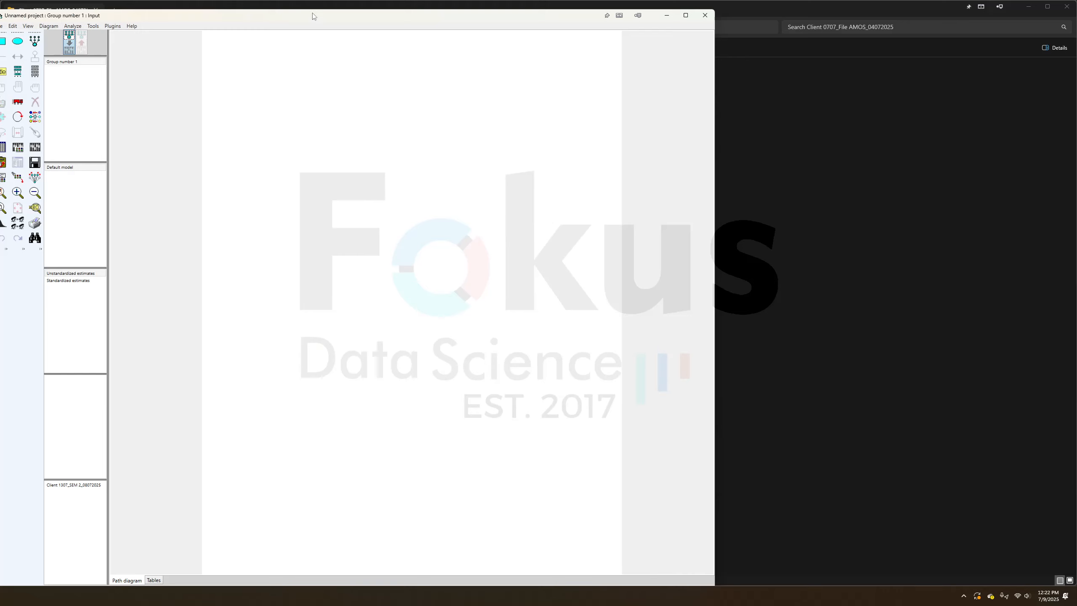
{"action": "left_click_drag", "start_coordinate": [315, 17], "coordinate": [440, 24]}
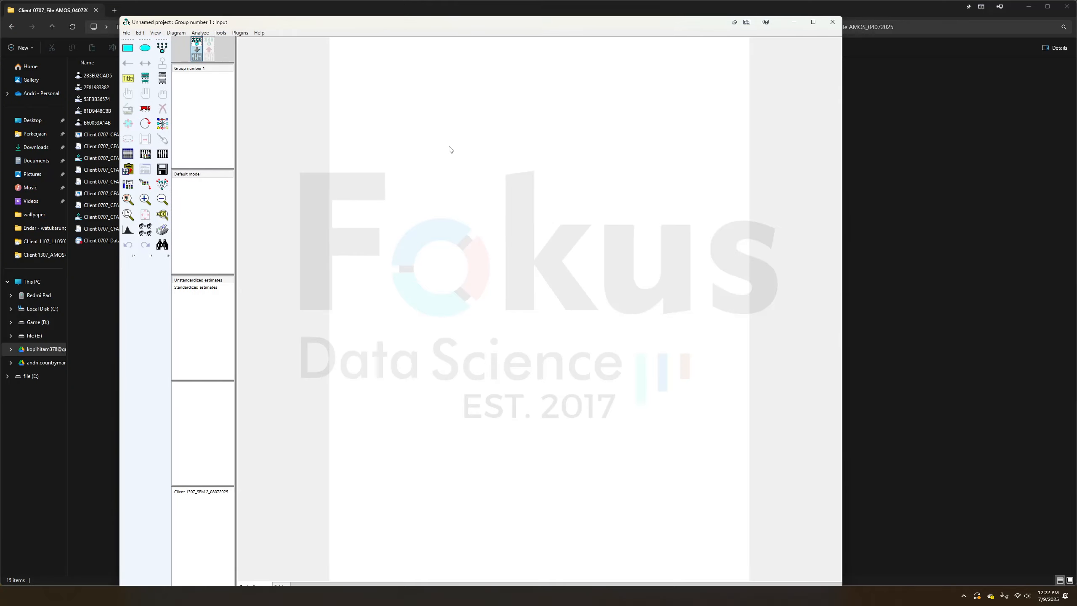
{"action": "left_click_drag", "start_coordinate": [505, 26], "coordinate": [585, 17]}
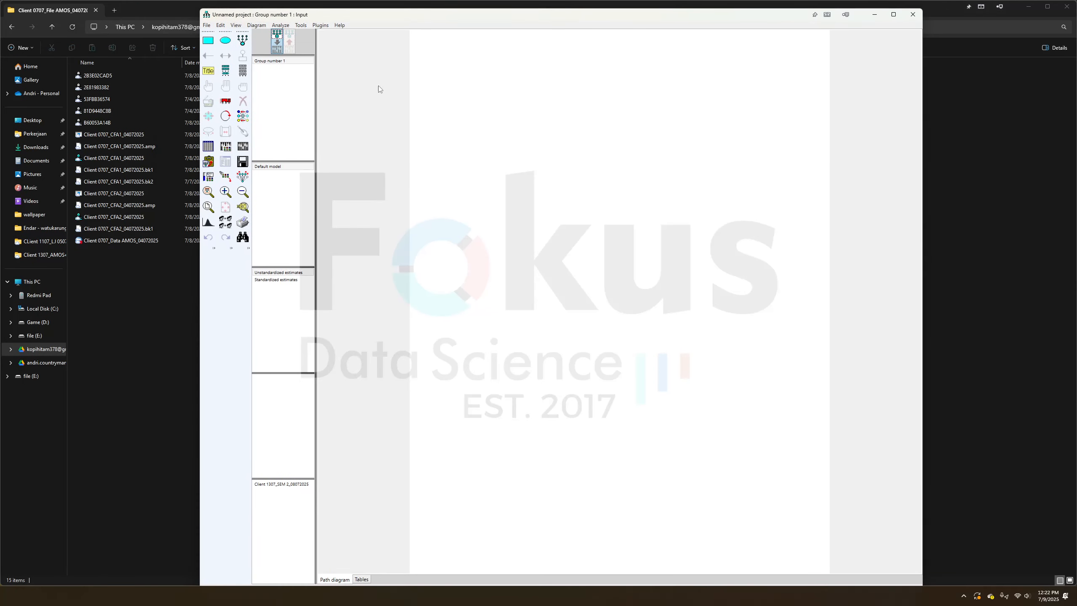
{"action": "left_click", "coordinate": [209, 147]}
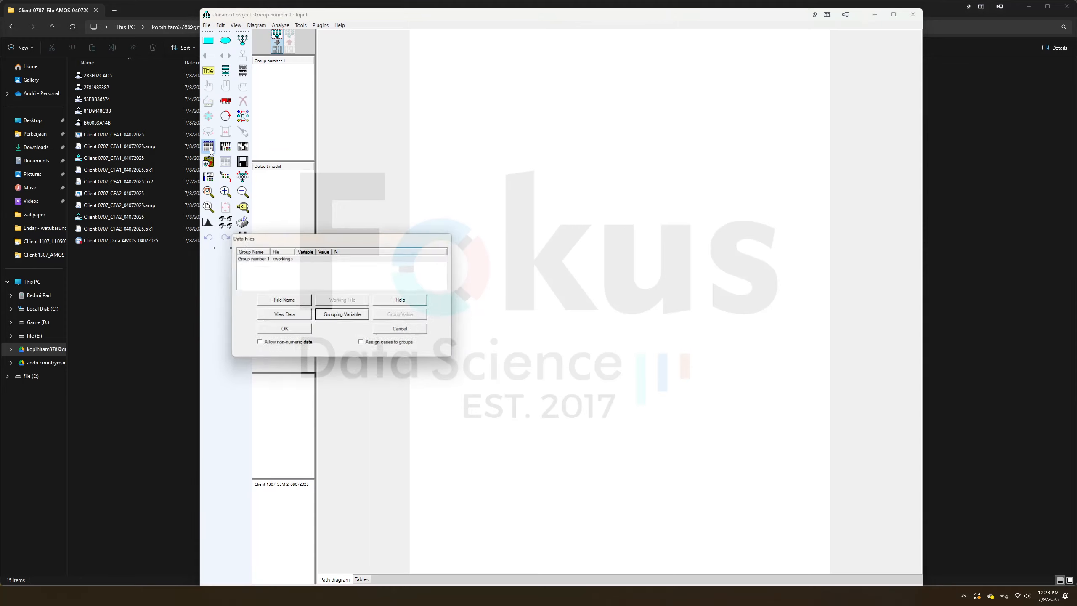
{"action": "left_click", "coordinate": [294, 301]}
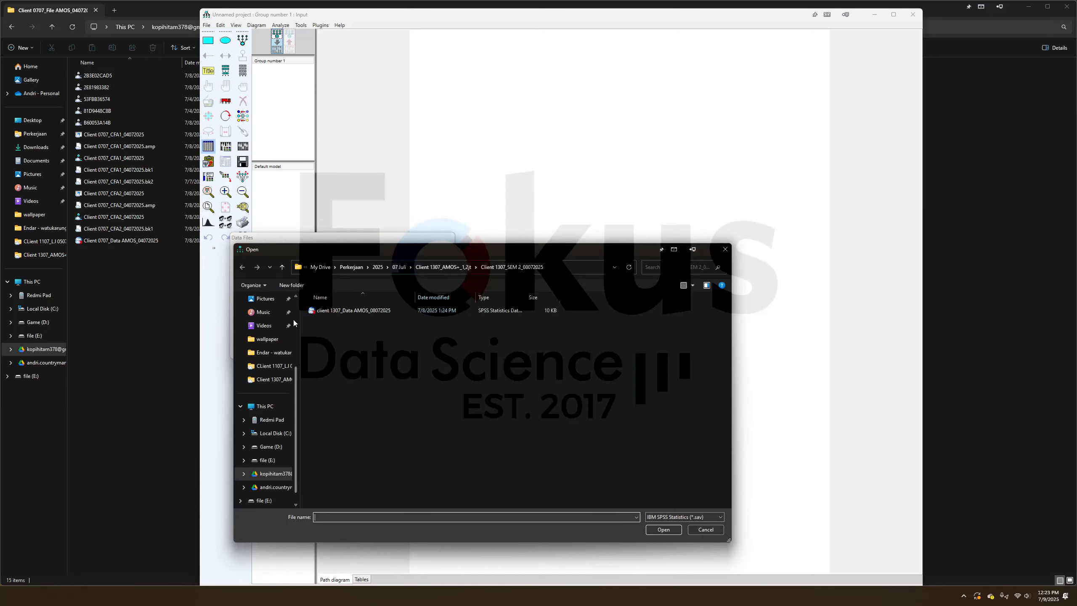
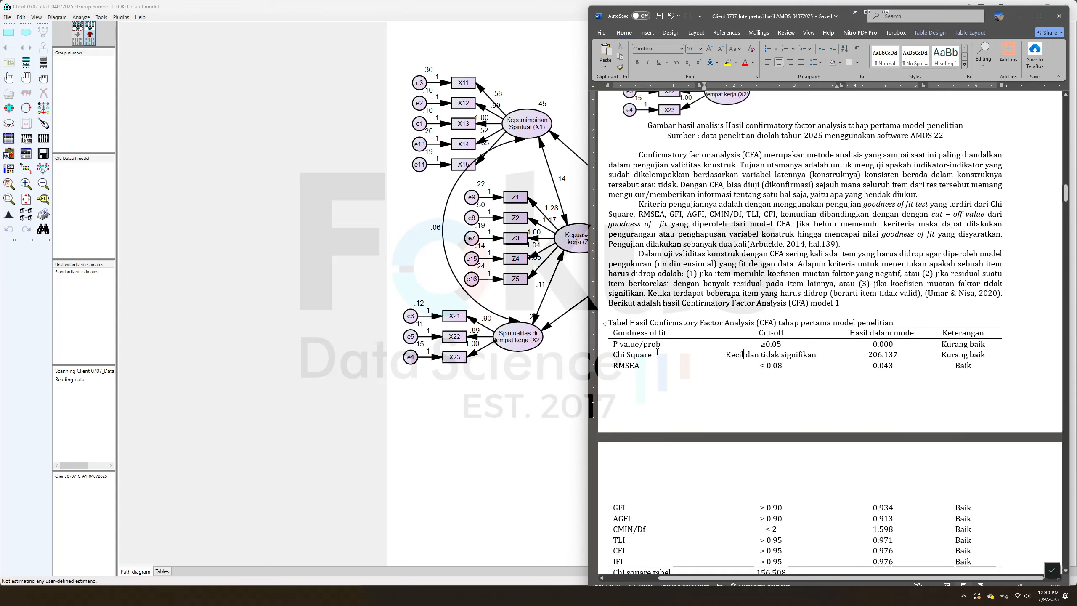
Review the CFA 1 goodness-of-fit table and its bulleted interpretation in the Word report
{"action": "scroll", "coordinate": [941, 372], "scroll_direction": "down", "scroll_amount": 12}
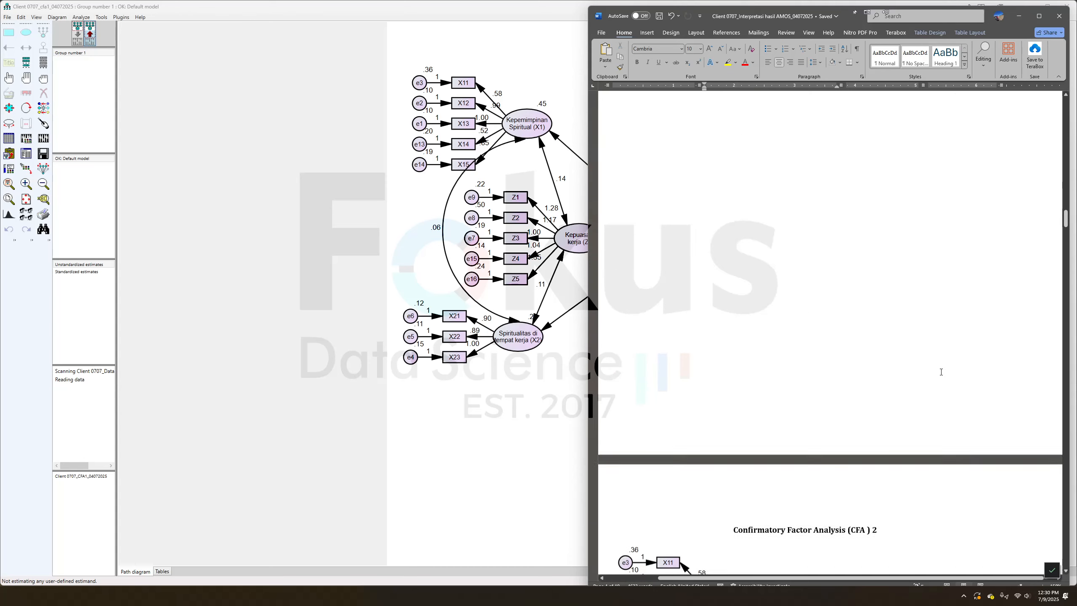
{"action": "scroll", "coordinate": [791, 307], "scroll_direction": "up", "scroll_amount": 8}
{"action": "scroll", "coordinate": [792, 308], "scroll_direction": "down", "scroll_amount": 5}
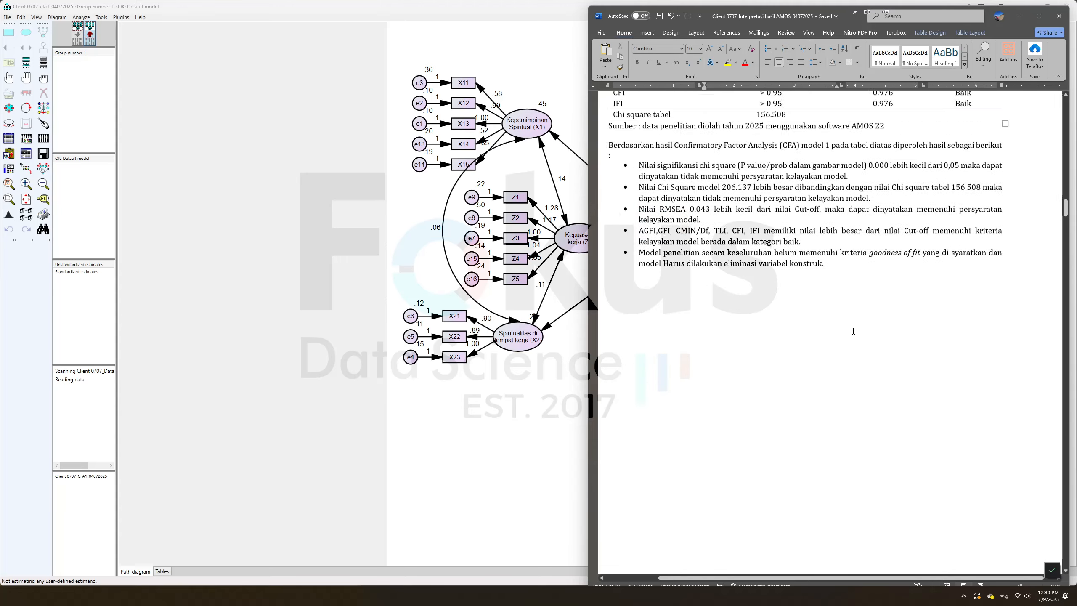
{"action": "scroll", "coordinate": [834, 291], "scroll_direction": "up", "scroll_amount": 5}
{"action": "scroll", "coordinate": [834, 292], "scroll_direction": "up", "scroll_amount": 3}
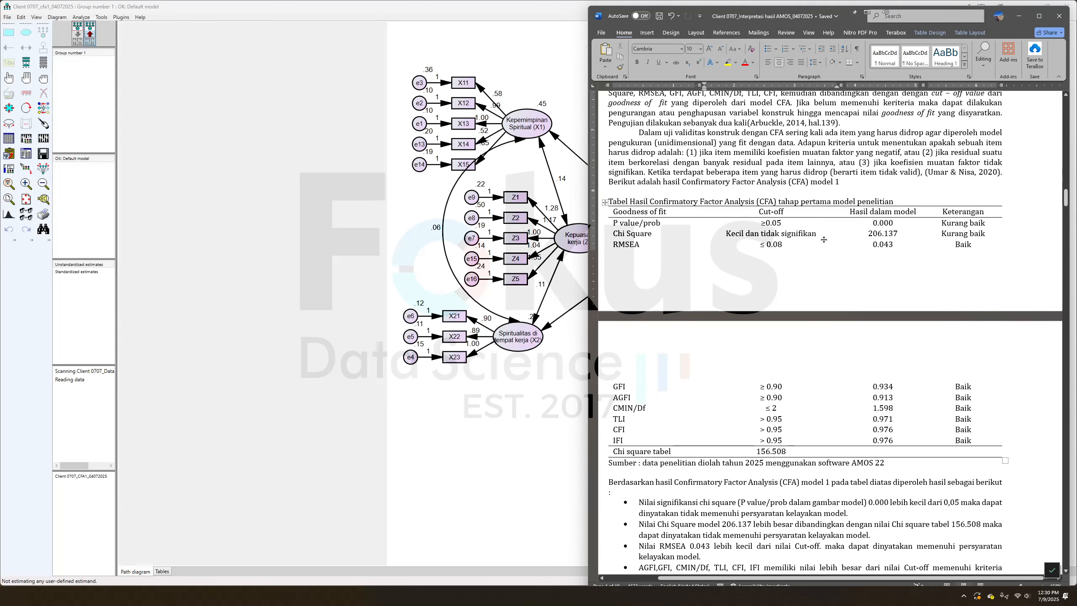
Show the Model Fit section of the CFA1 text output in AMOS and enlarge the output window
{"action": "left_click", "coordinate": [474, 57]}
{"action": "left_click", "coordinate": [26, 153]}
{"action": "left_click", "coordinate": [530, 225]}
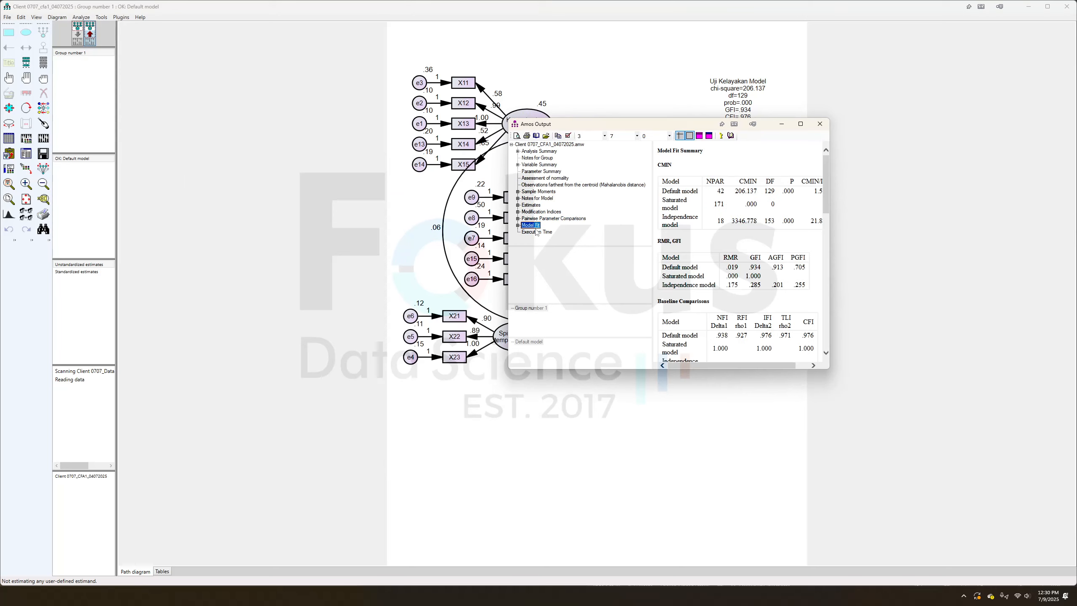
{"action": "left_click_drag", "start_coordinate": [830, 147], "coordinate": [1075, 149]}
{"action": "left_click_drag", "start_coordinate": [929, 129], "coordinate": [706, 90]}
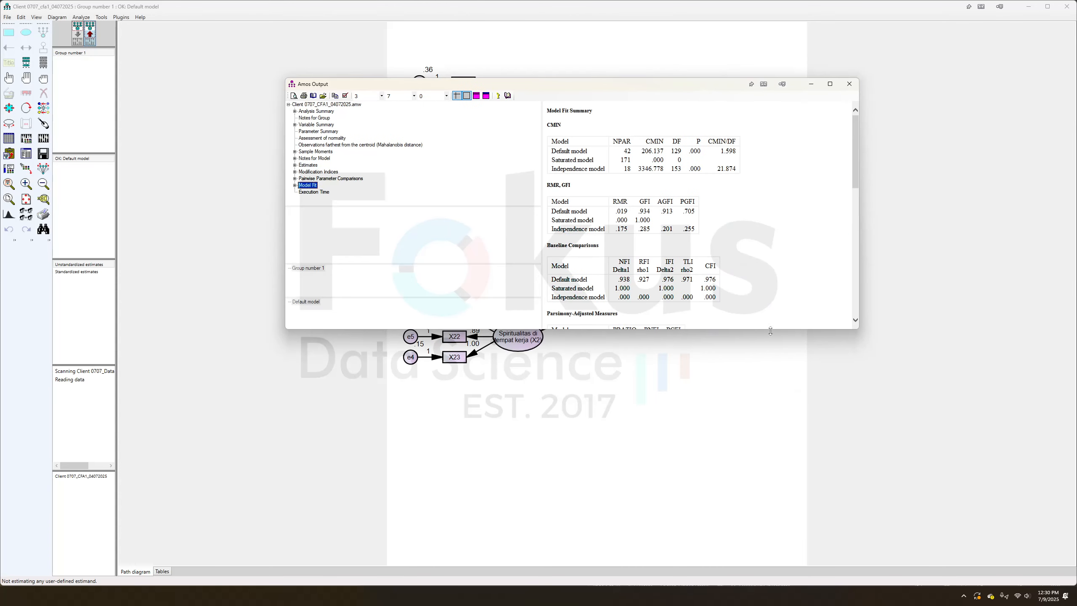
{"action": "left_click_drag", "start_coordinate": [771, 332], "coordinate": [777, 494]}
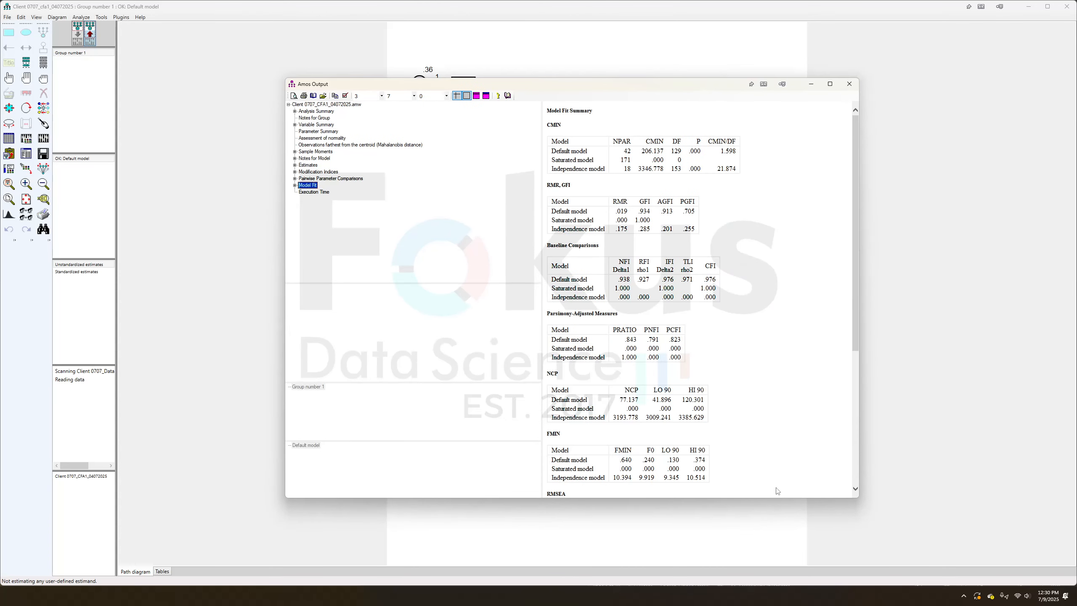
Copy the AMOS Model Fit Summary and paste it into a new sheet of the Excel workbook "Client 0707_Data & hasil AMOS_04072025"
{"action": "left_click", "coordinate": [773, 115]}
{"action": "right_click", "coordinate": [775, 122]}
{"action": "left_click", "coordinate": [784, 138]}
{"action": "key", "text": "alt+Tab"}
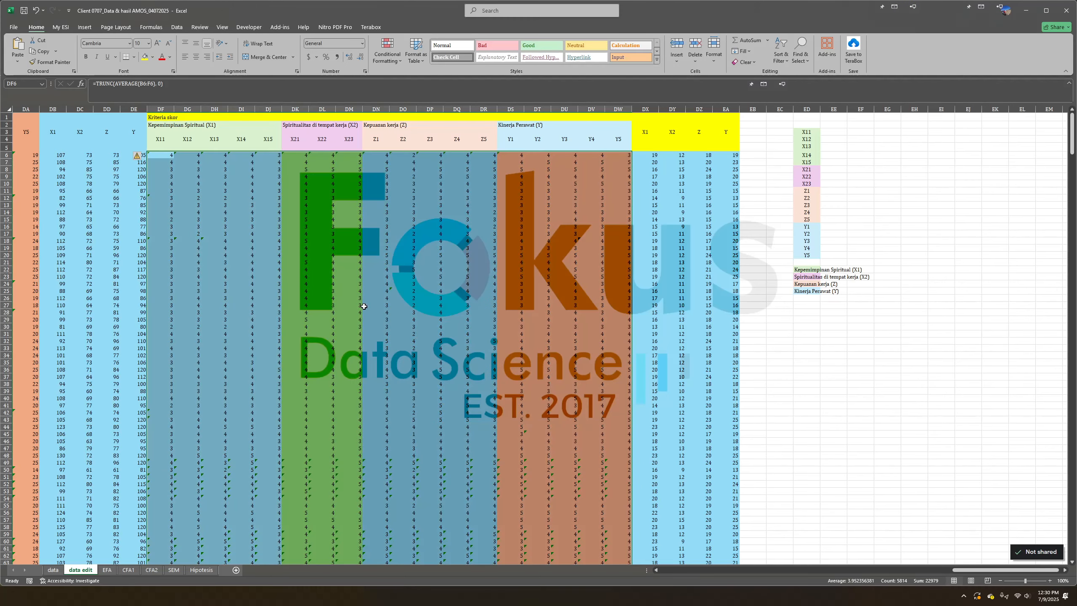
{"action": "left_click", "coordinate": [201, 570]}
{"action": "left_click", "coordinate": [236, 570]}
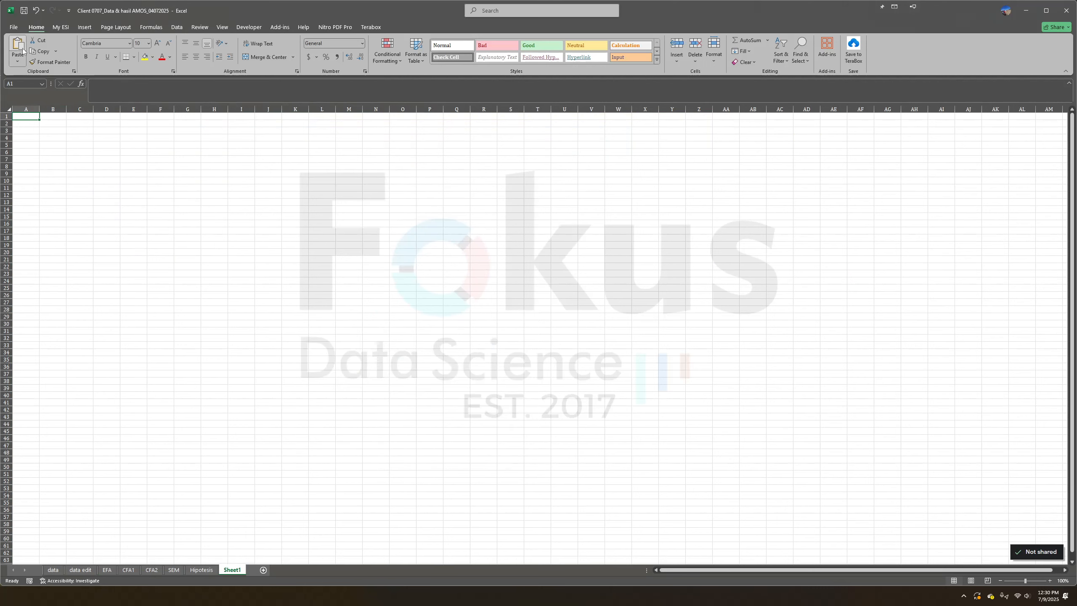
{"action": "left_click", "coordinate": [24, 52]}
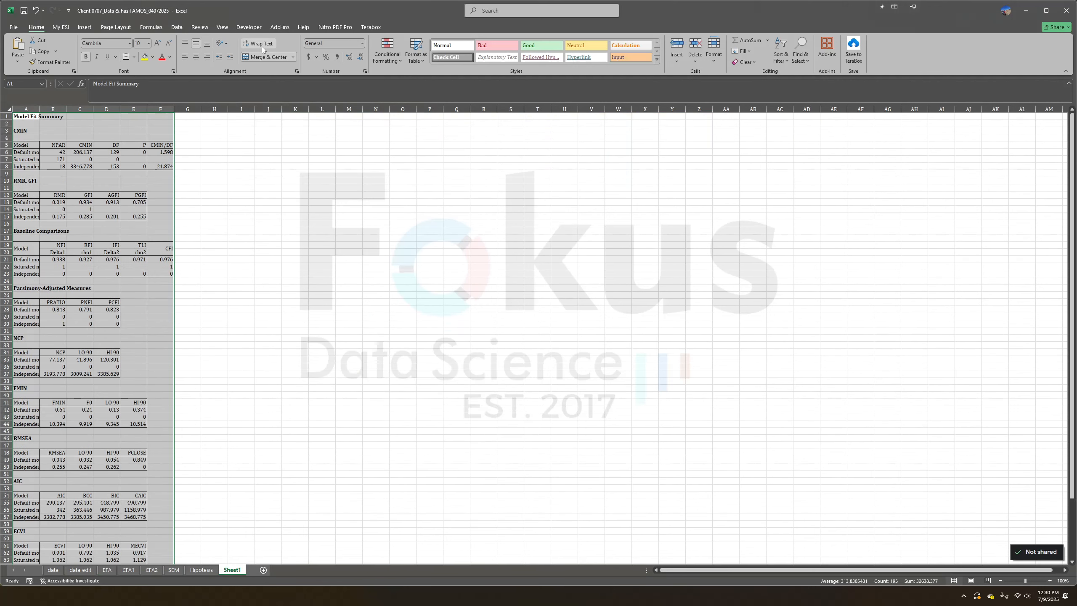
Compare the pasted fit tables on Sheet1 with the tables and goodness-of-fit summary on the CFA1 sheet
{"action": "scroll", "coordinate": [153, 167], "scroll_direction": "down", "scroll_amount": 8}
{"action": "scroll", "coordinate": [153, 167], "scroll_direction": "up", "scroll_amount": 8}
{"action": "left_click", "coordinate": [128, 569]}
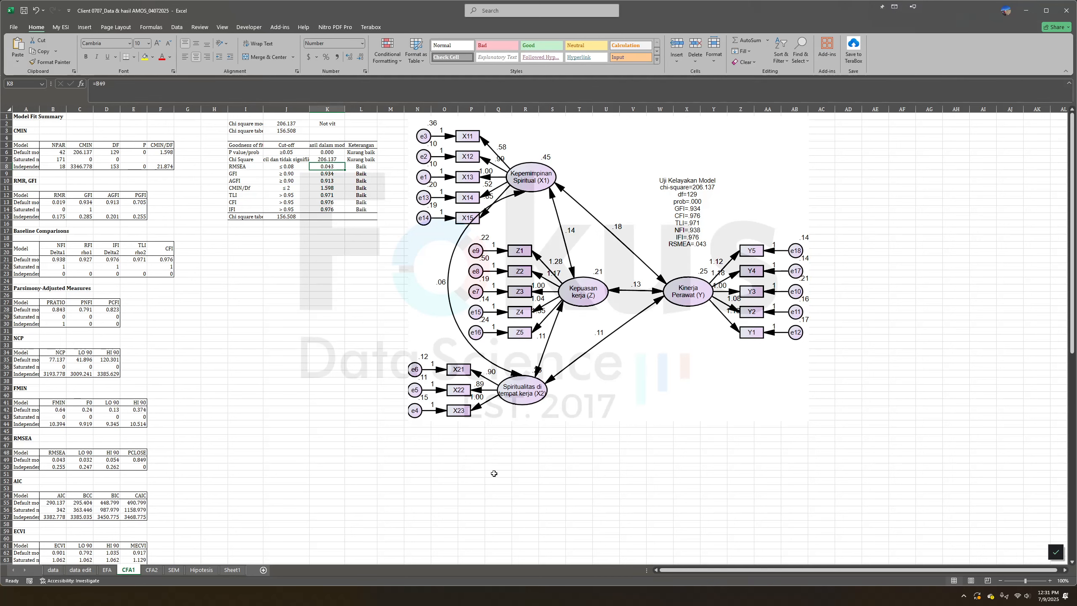
{"action": "left_click", "coordinate": [229, 570]}
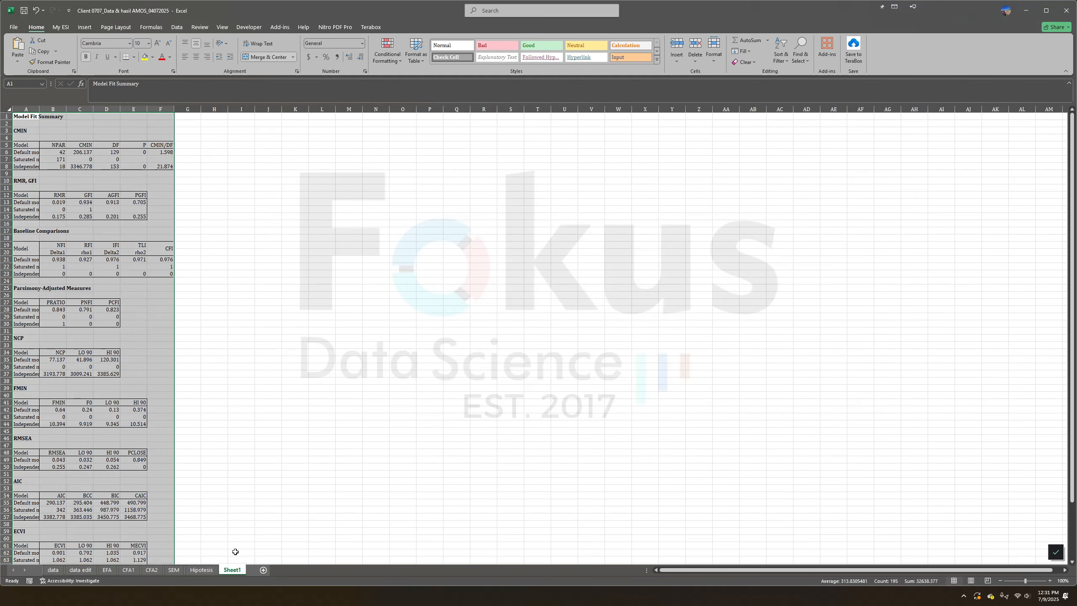
Put Excel away, examine the Confirmatory Factor Analysis (CFA) 2 diagram in the Word report and return to the CFA1 diagram in AMOS
{"action": "left_click", "coordinate": [1025, 10]}
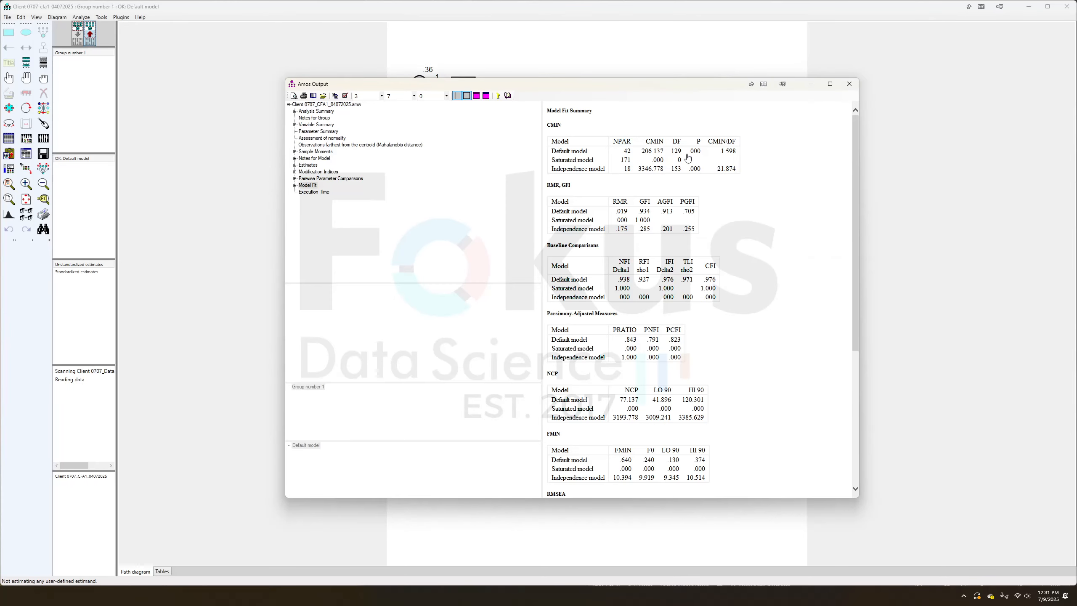
{"action": "key", "text": "alt+Tab"}
{"action": "left_click_drag", "start_coordinate": [846, 21], "coordinate": [700, 71]}
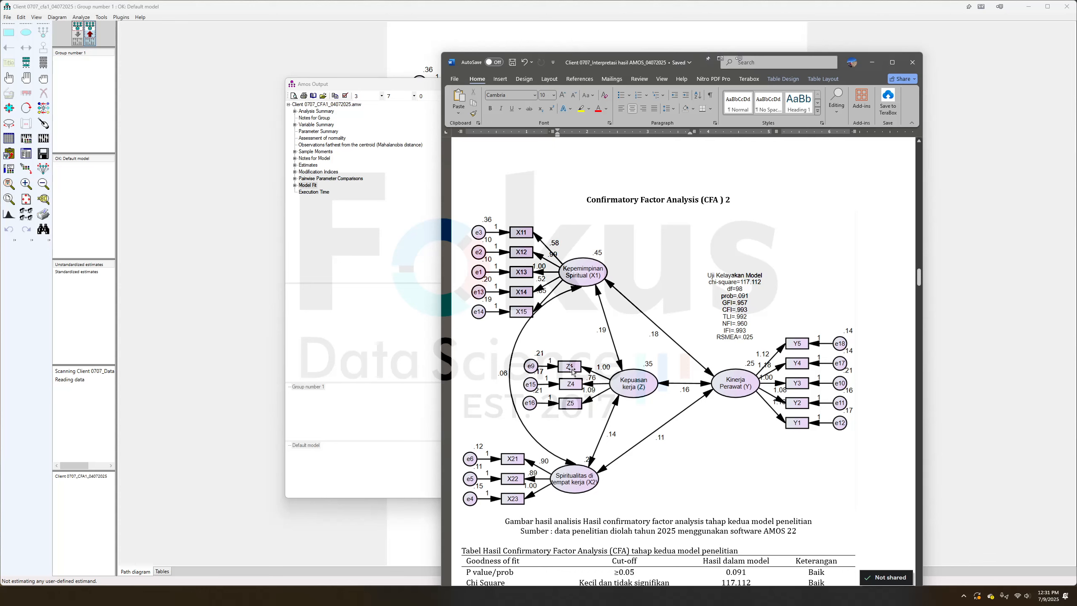
{"action": "left_click", "coordinate": [182, 218]}
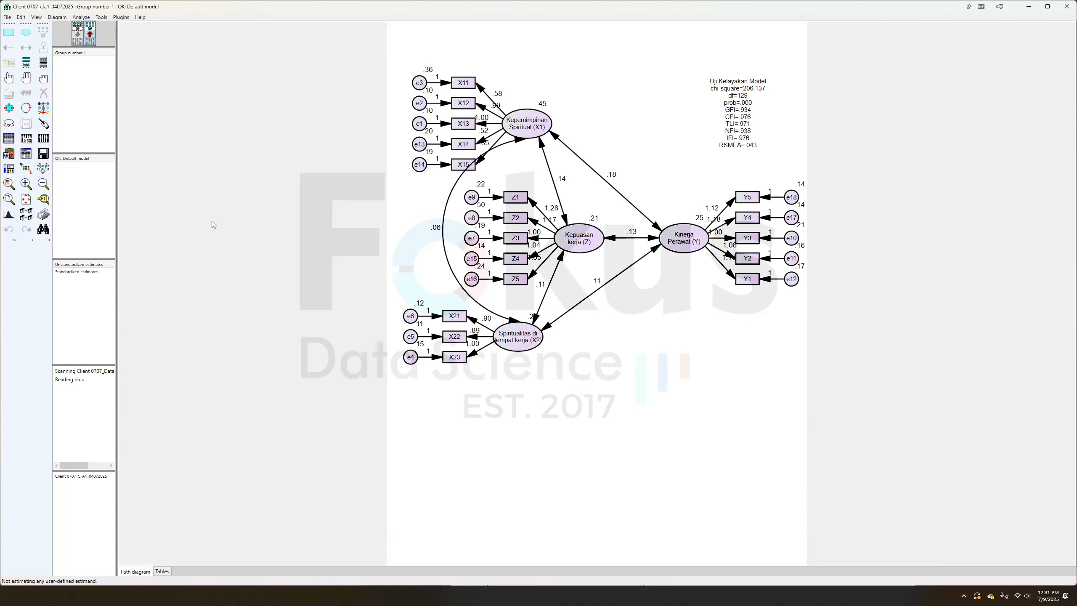
Examine the Modification Indices covariances in the CFA1 text output and move the output window aside to compare them with the diagram
{"action": "left_click", "coordinate": [25, 153]}
{"action": "left_click", "coordinate": [315, 159]}
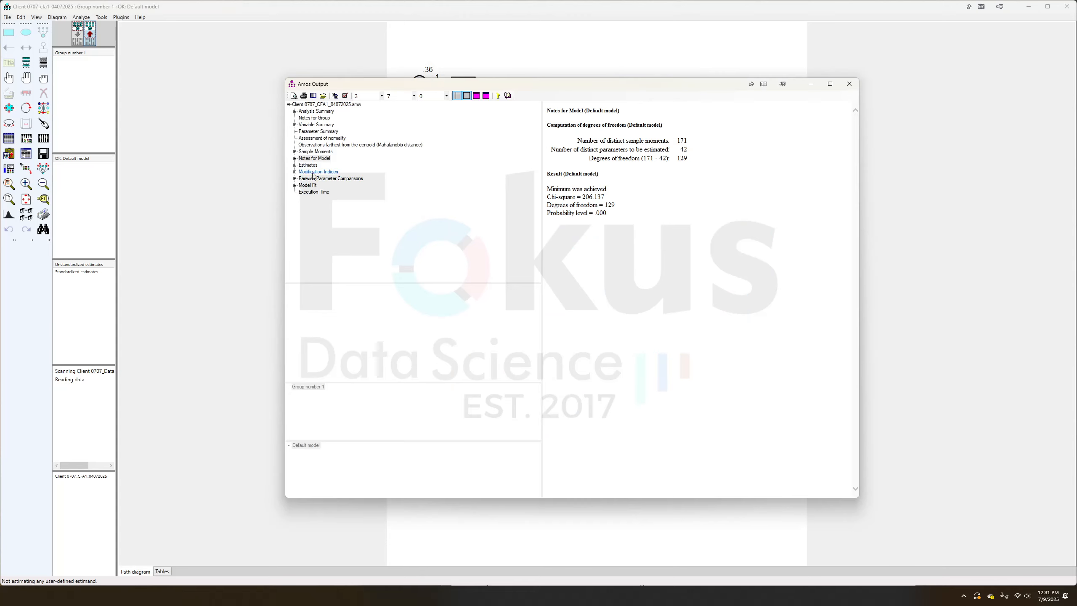
{"action": "left_click", "coordinate": [321, 175]}
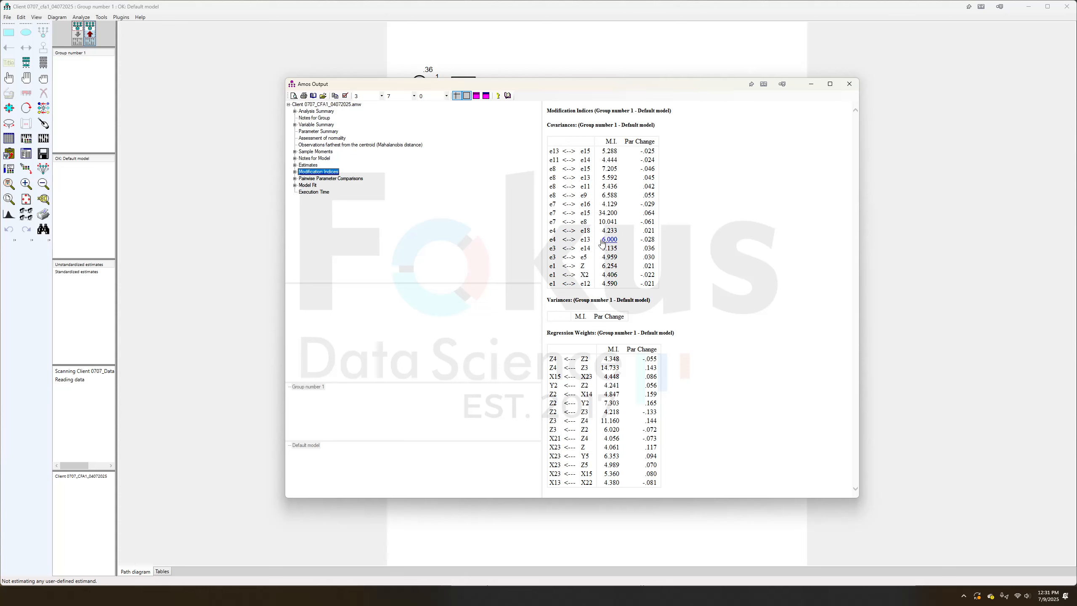
{"action": "left_click_drag", "start_coordinate": [638, 87], "coordinate": [616, 84]}
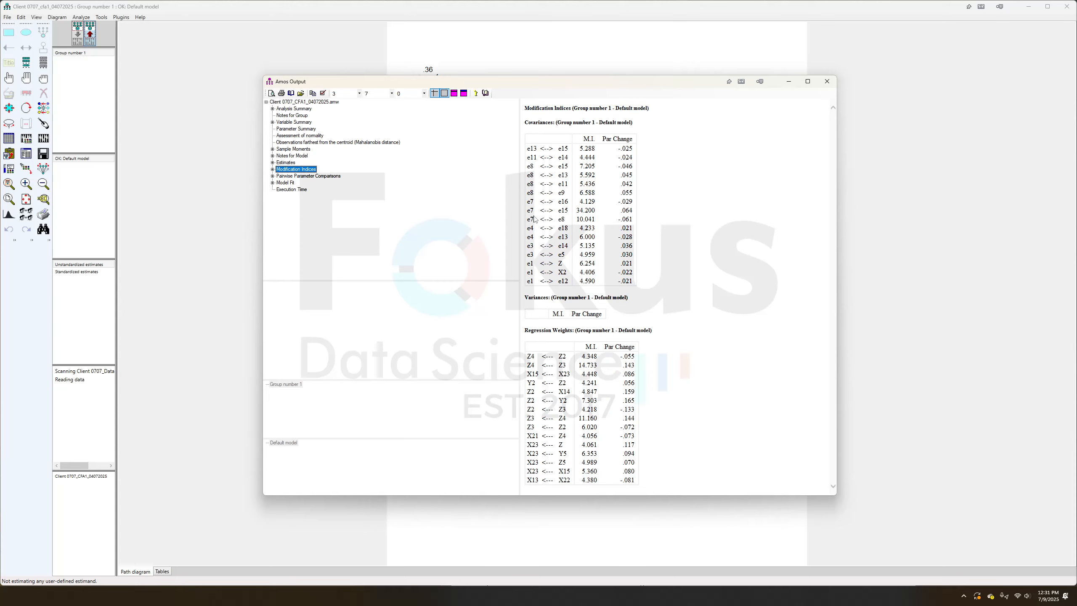
{"action": "left_click_drag", "start_coordinate": [535, 220], "coordinate": [528, 202]}
{"action": "left_click", "coordinate": [528, 201]}
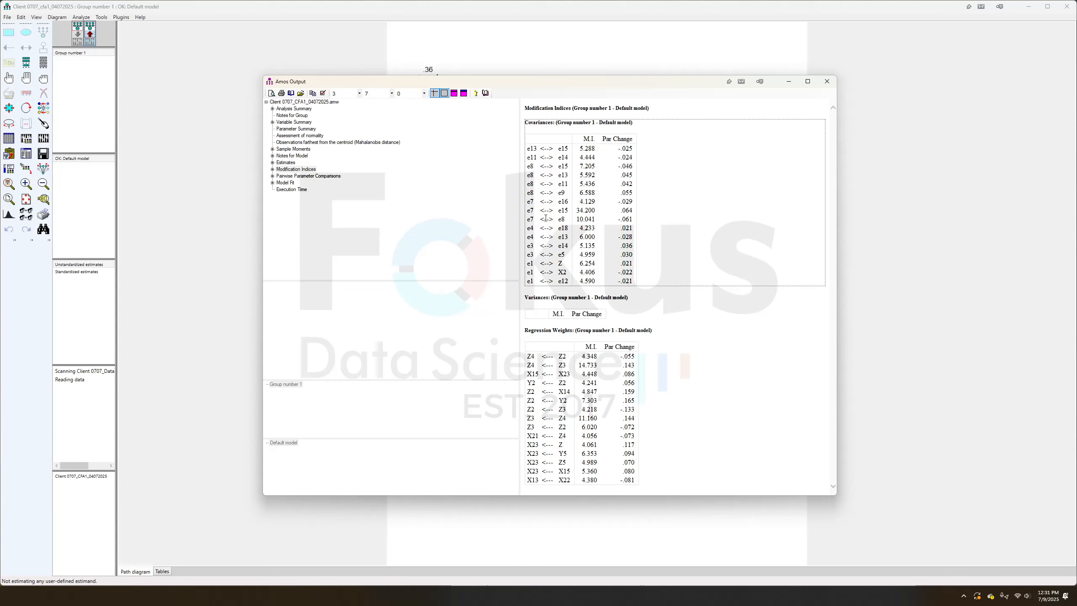
{"action": "left_click_drag", "start_coordinate": [381, 81], "coordinate": [652, 68]}
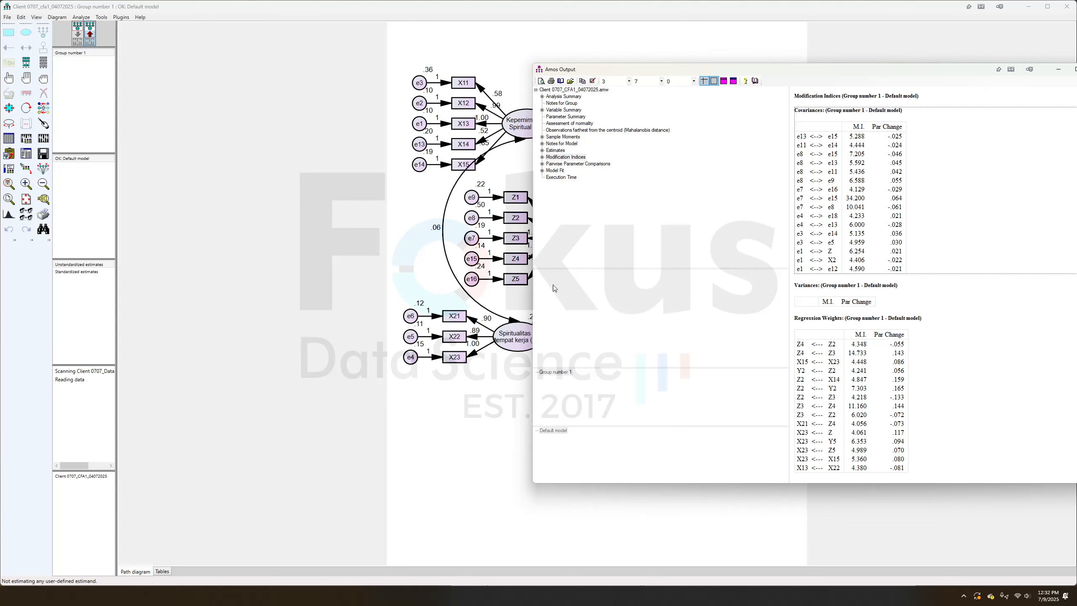
Return the diagram to input mode and erase indicators Z2 and Z3 together with their error terms e8 and e7
{"action": "left_click", "coordinate": [88, 40]}
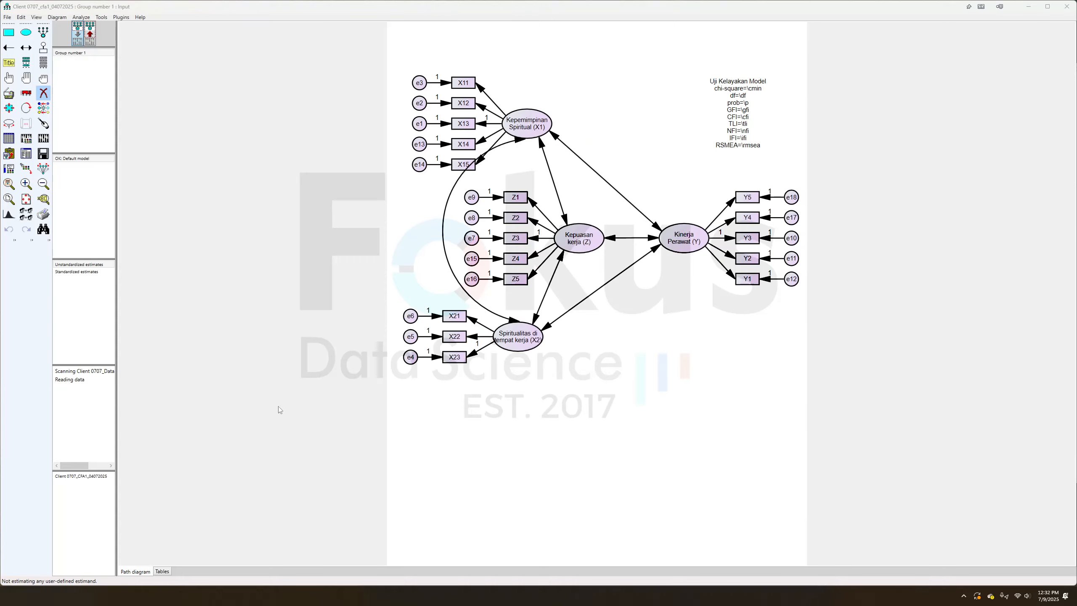
{"action": "left_click", "coordinate": [475, 218]}
{"action": "left_click", "coordinate": [475, 218]}
{"action": "left_click", "coordinate": [515, 218]}
{"action": "left_click", "coordinate": [473, 238]}
{"action": "left_click", "coordinate": [516, 238]}
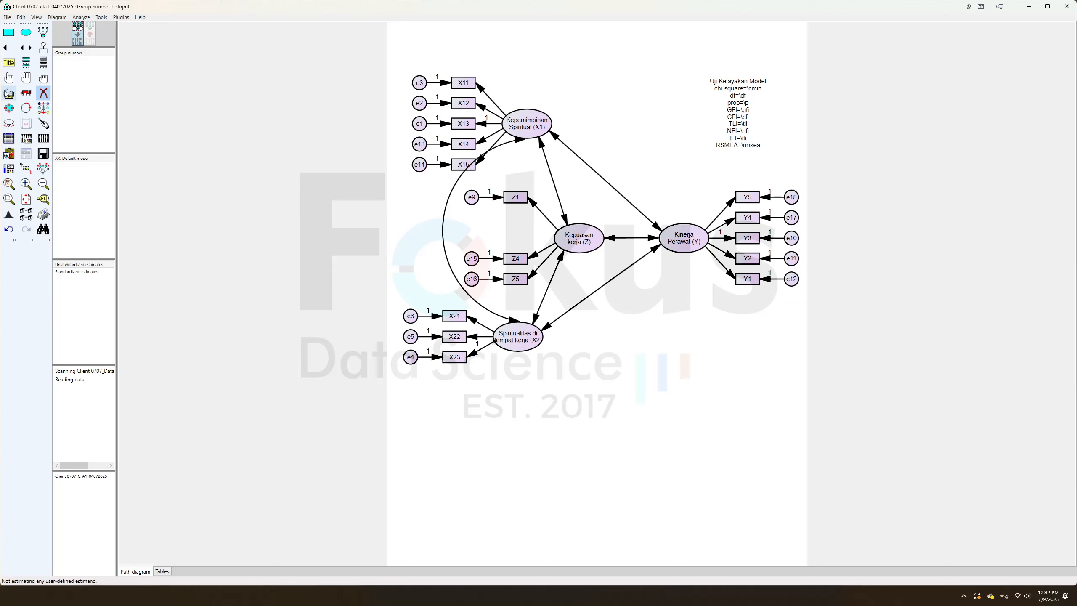
Fix the regression weight of the path from Kepuasan kerja (Z) to Z1 at 1, recalculate the estimates and display them on the diagram
{"action": "left_click", "coordinate": [9, 78]}
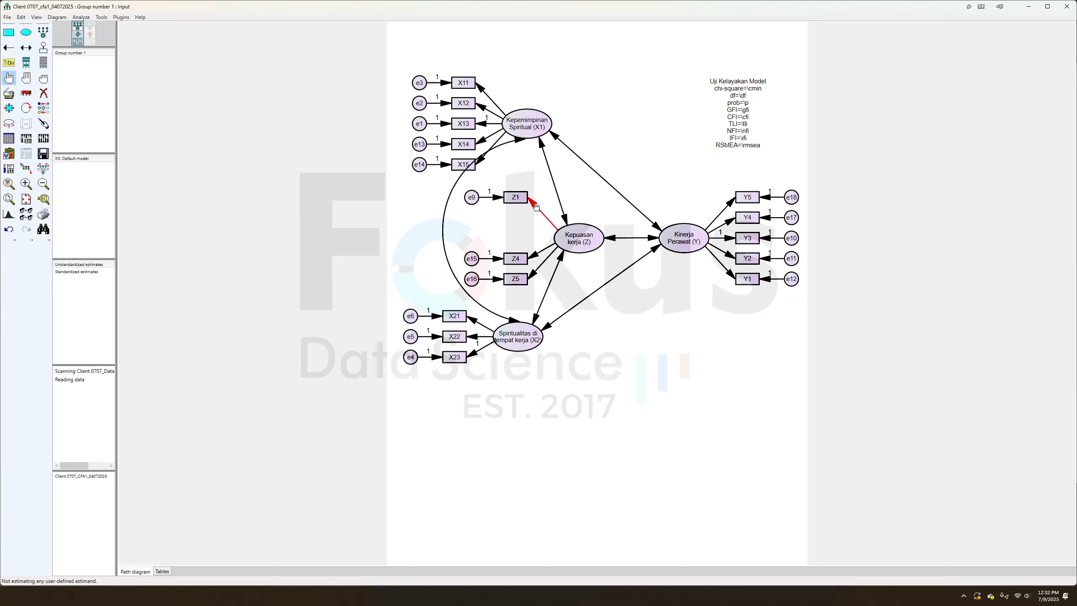
{"action": "double_click", "coordinate": [539, 210]}
{"action": "left_click", "coordinate": [299, 239]}
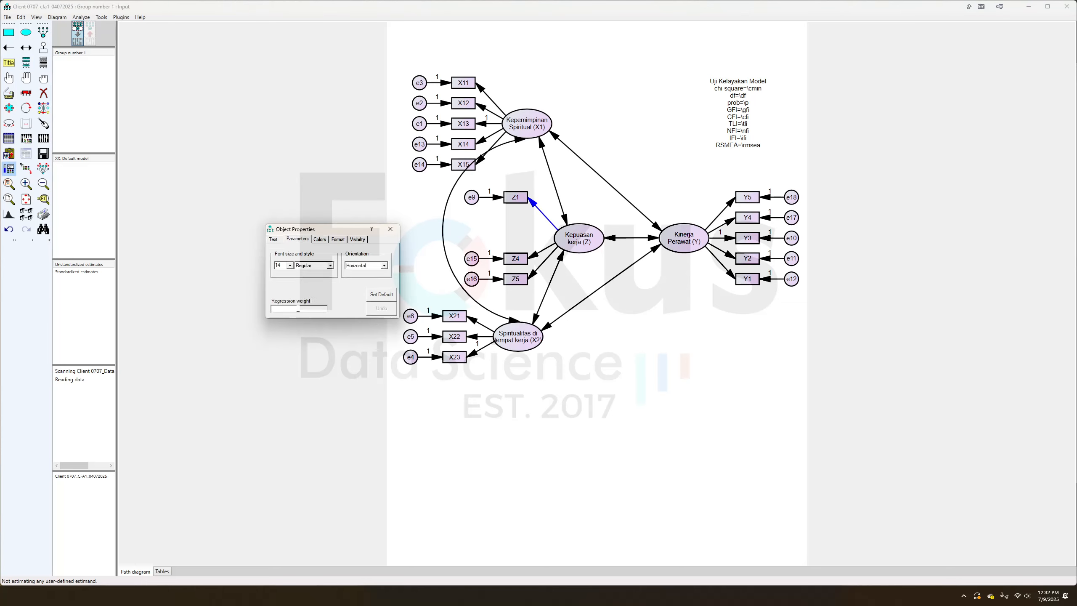
{"action": "type", "text": "1"}
{"action": "left_click", "coordinate": [390, 229]}
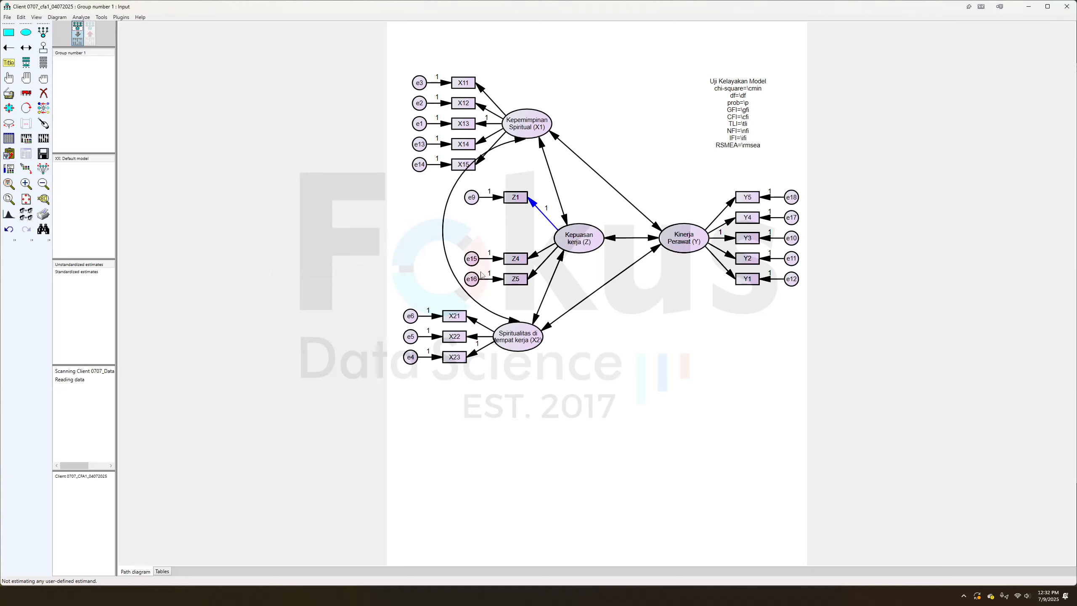
{"action": "left_click", "coordinate": [44, 138]}
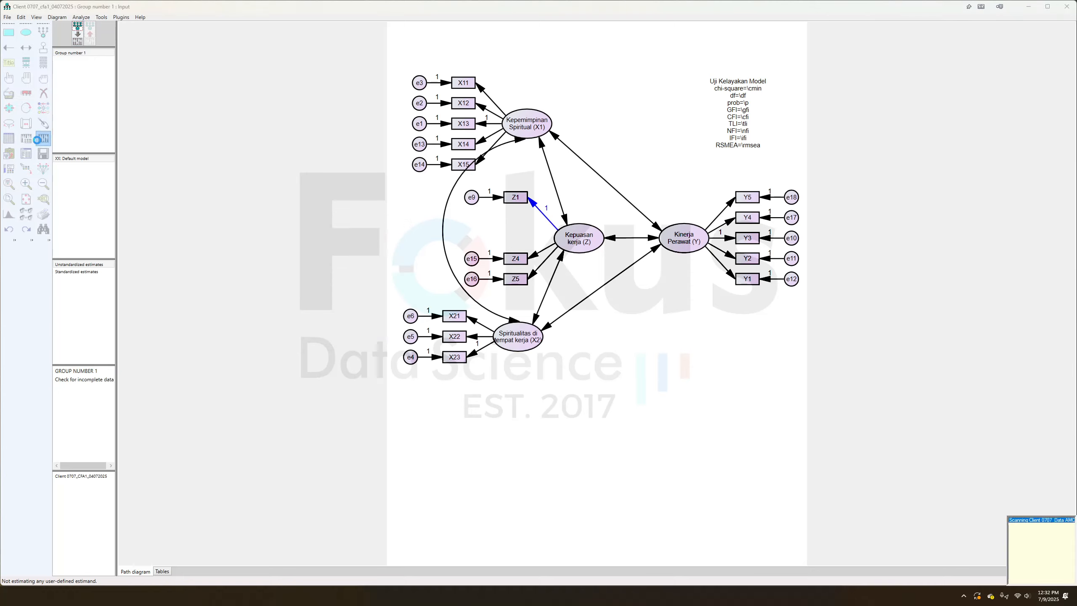
{"action": "left_click", "coordinate": [90, 34]}
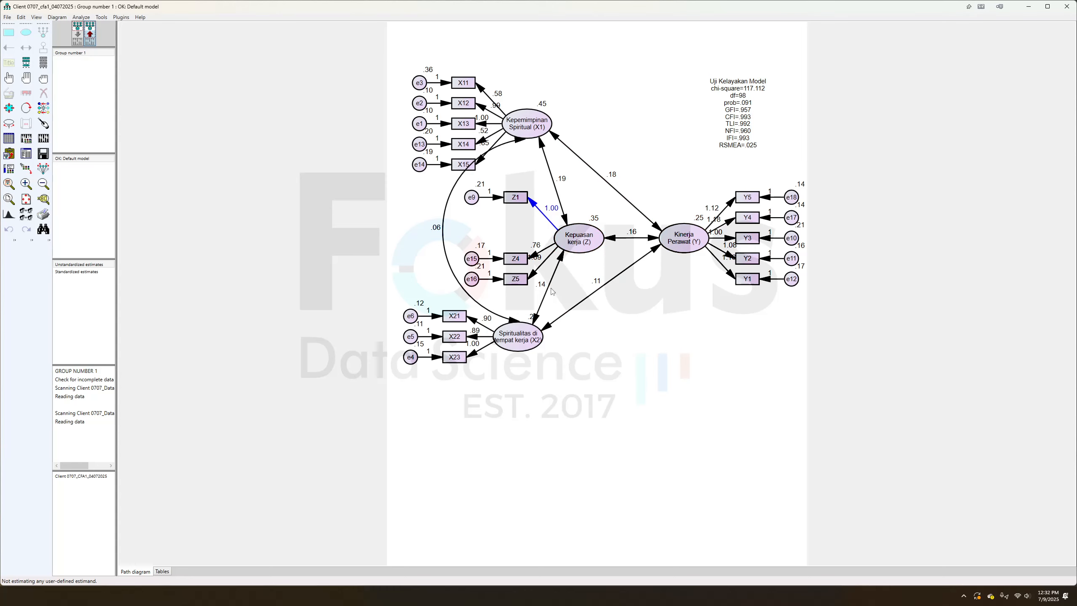
Switch to the Word report and compare the CFA 2 diagram, its goodness-of-fit table and the interpretation below with the AMOS result
{"action": "left_click", "coordinate": [566, 596]}
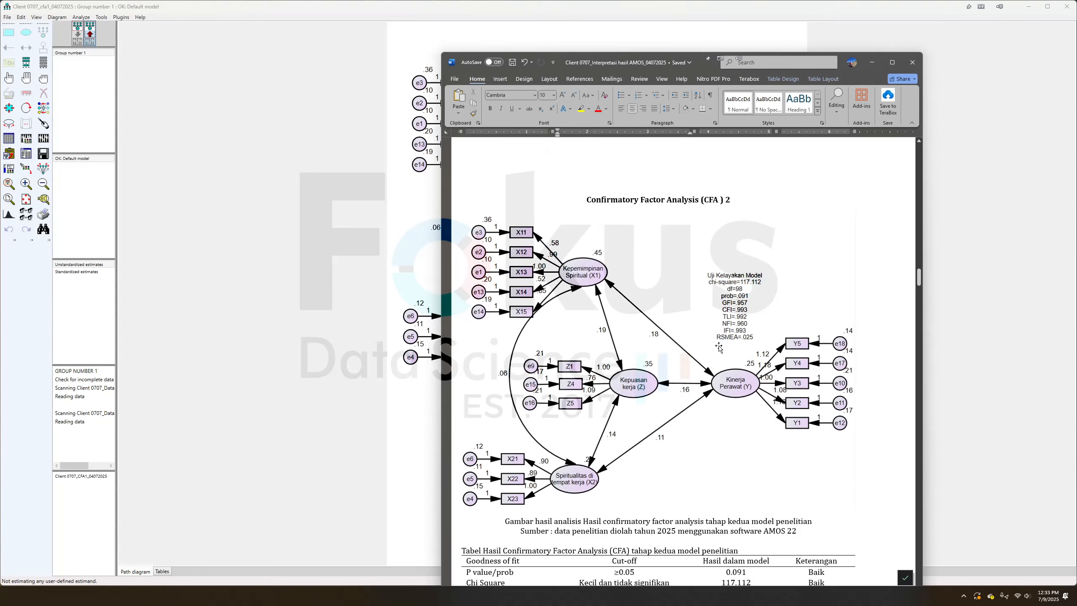
{"action": "scroll", "coordinate": [719, 347], "scroll_direction": "down", "scroll_amount": 6}
{"action": "scroll", "coordinate": [562, 347], "scroll_direction": "up", "scroll_amount": 5}
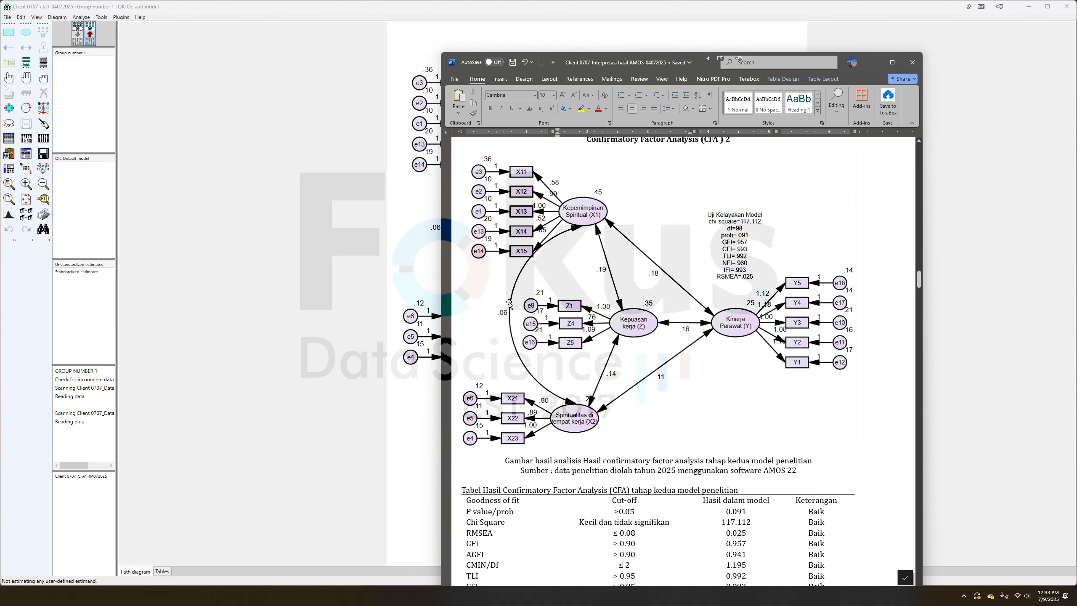
{"action": "scroll", "coordinate": [726, 298], "scroll_direction": "down", "scroll_amount": 10}
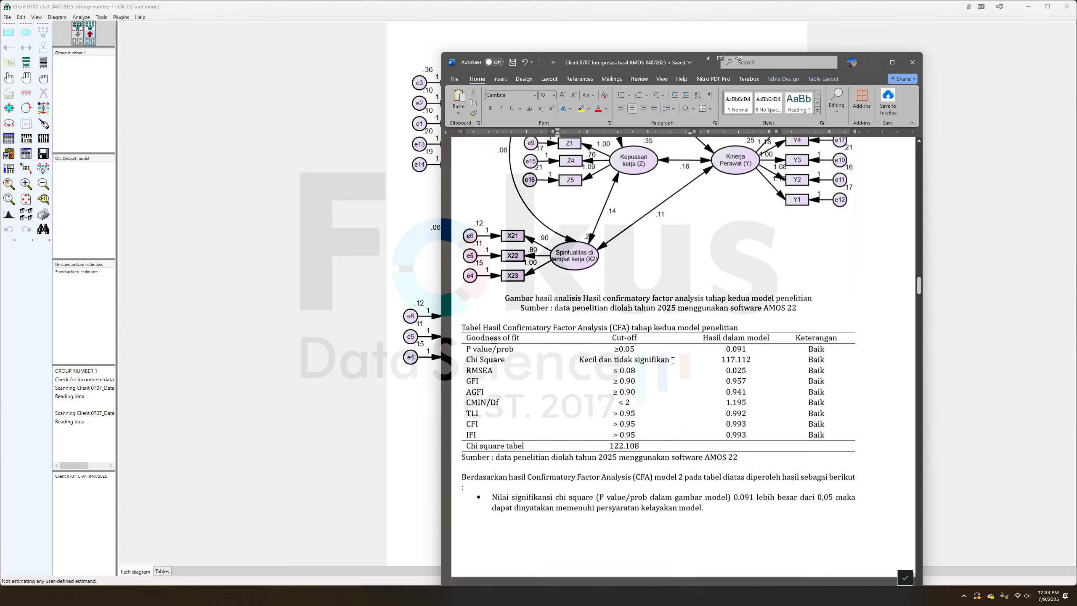
{"action": "scroll", "coordinate": [726, 298], "scroll_direction": "up", "scroll_amount": 5}
{"action": "scroll", "coordinate": [726, 299], "scroll_direction": "down", "scroll_amount": 15}
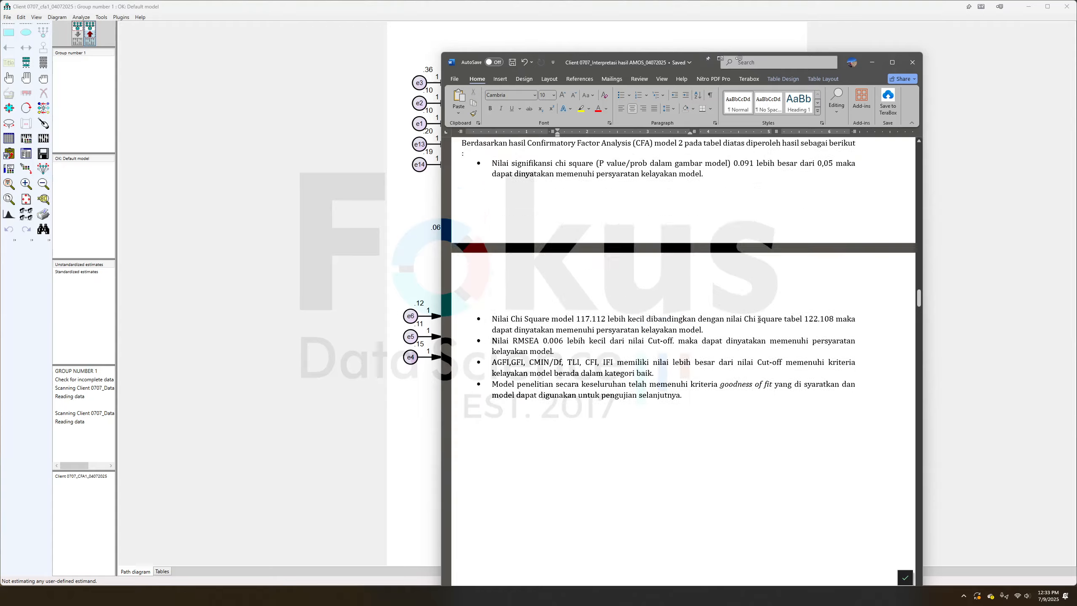
{"action": "scroll", "coordinate": [759, 321], "scroll_direction": "up", "scroll_amount": 15}
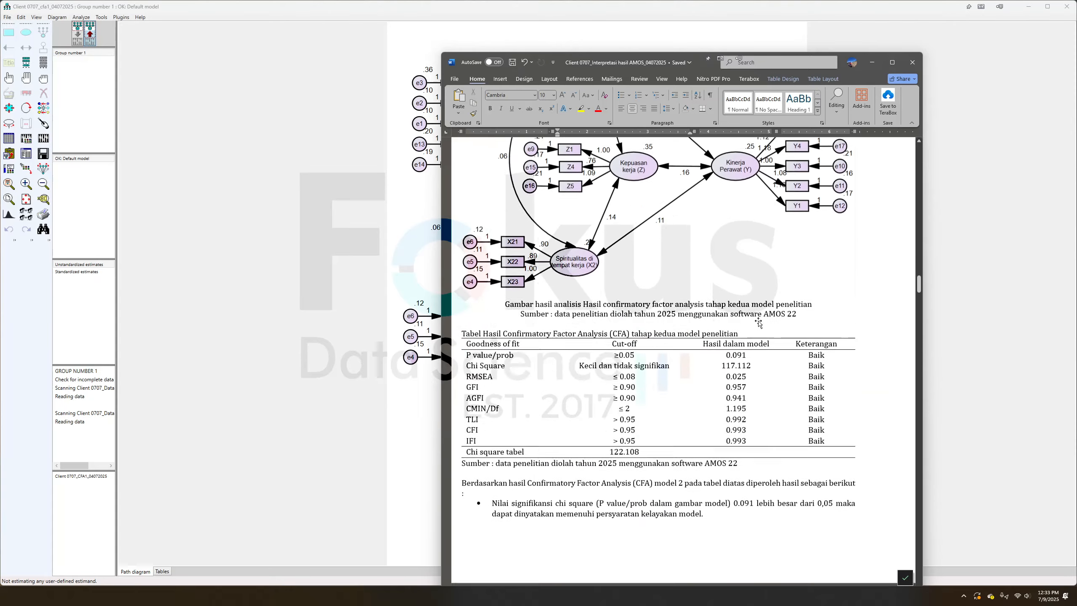
{"action": "scroll", "coordinate": [708, 407], "scroll_direction": "down", "scroll_amount": 8}
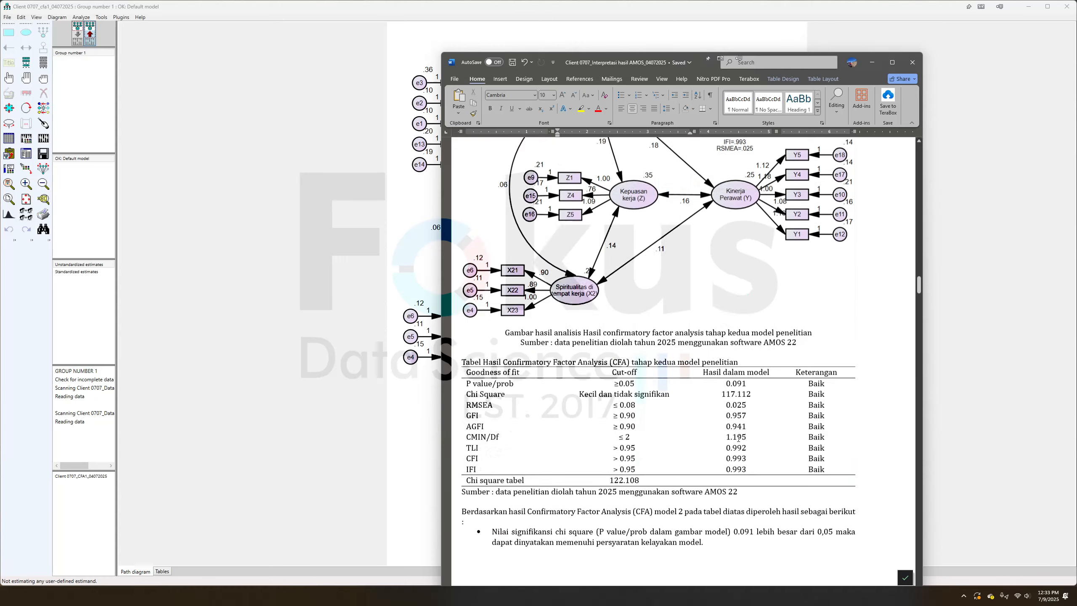
Examine the report's Structural Equation Modeling Hipotesis Penelitian 1 and Uji Normalitas Data sections, and return to the AMOS diagram
{"action": "scroll", "coordinate": [789, 387], "scroll_direction": "down", "scroll_amount": 10}
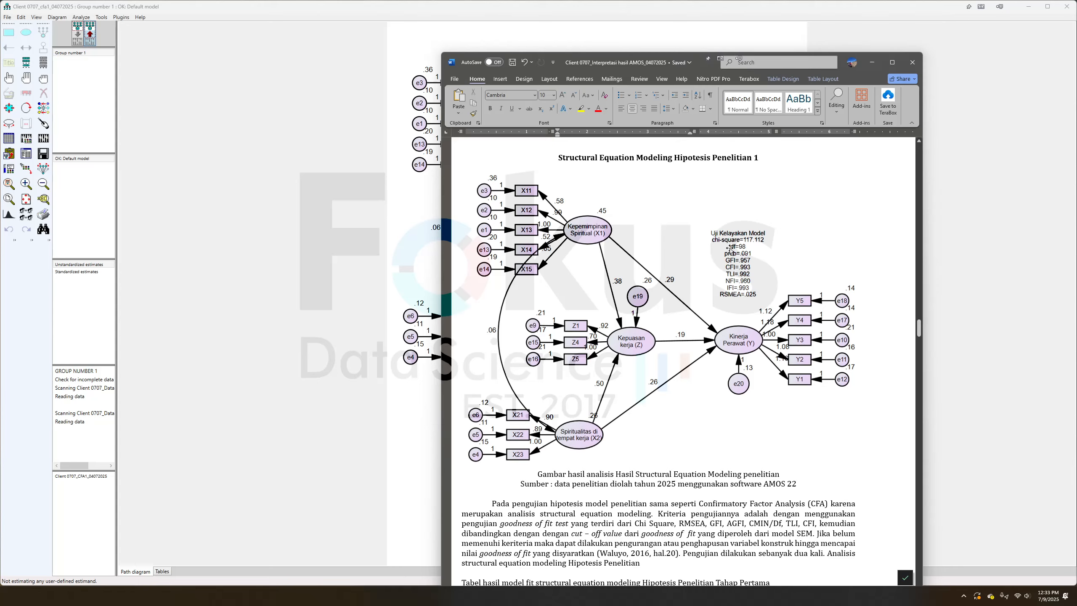
{"action": "scroll", "coordinate": [686, 354], "scroll_direction": "down", "scroll_amount": 20}
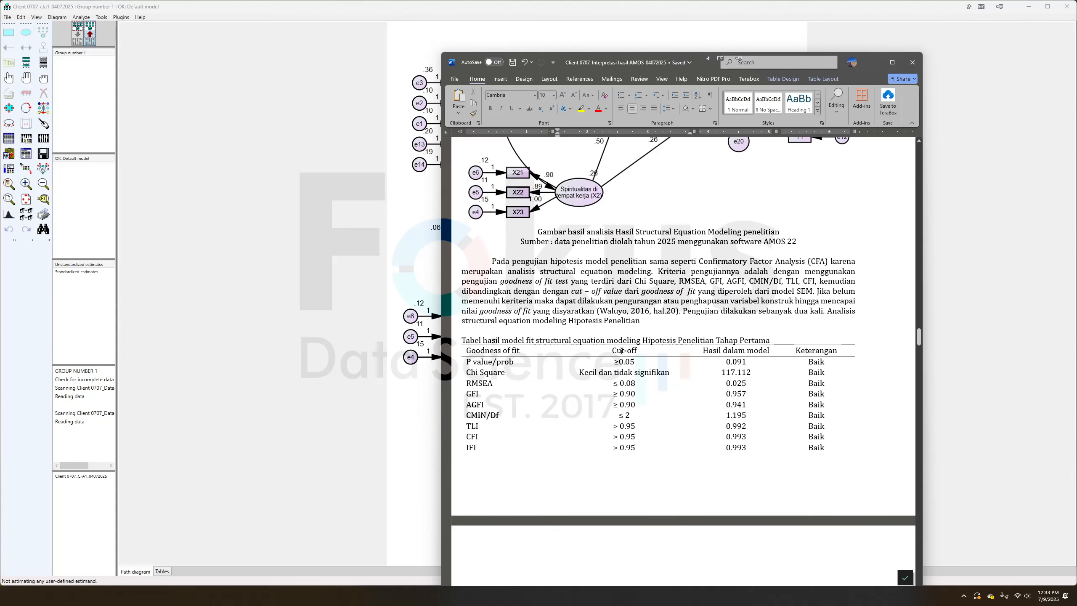
{"action": "scroll", "coordinate": [667, 384], "scroll_direction": "up", "scroll_amount": 10}
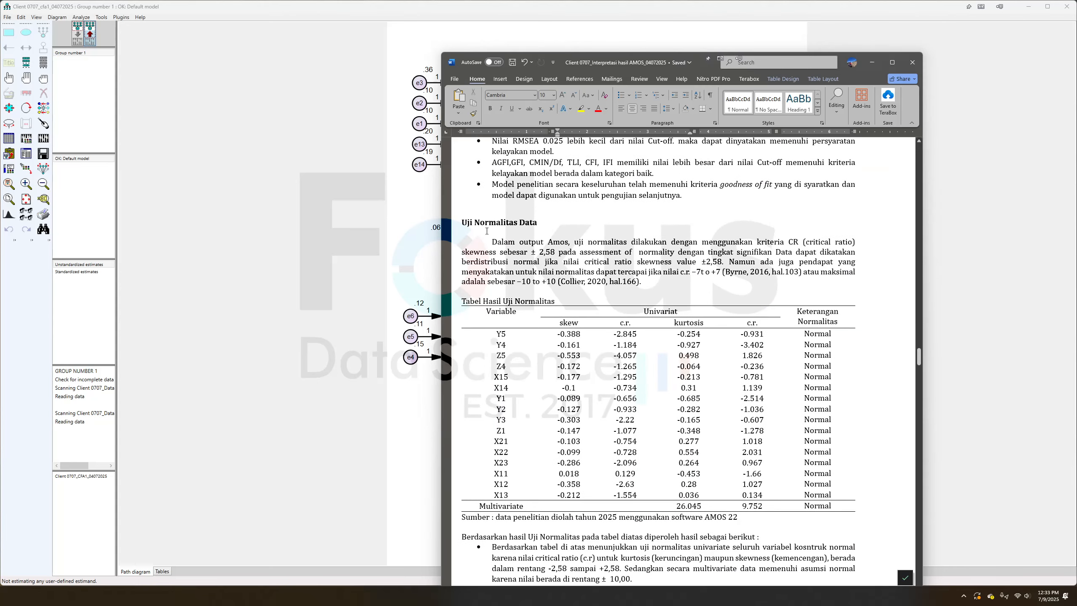
{"action": "scroll", "coordinate": [672, 294], "scroll_direction": "up", "scroll_amount": 10}
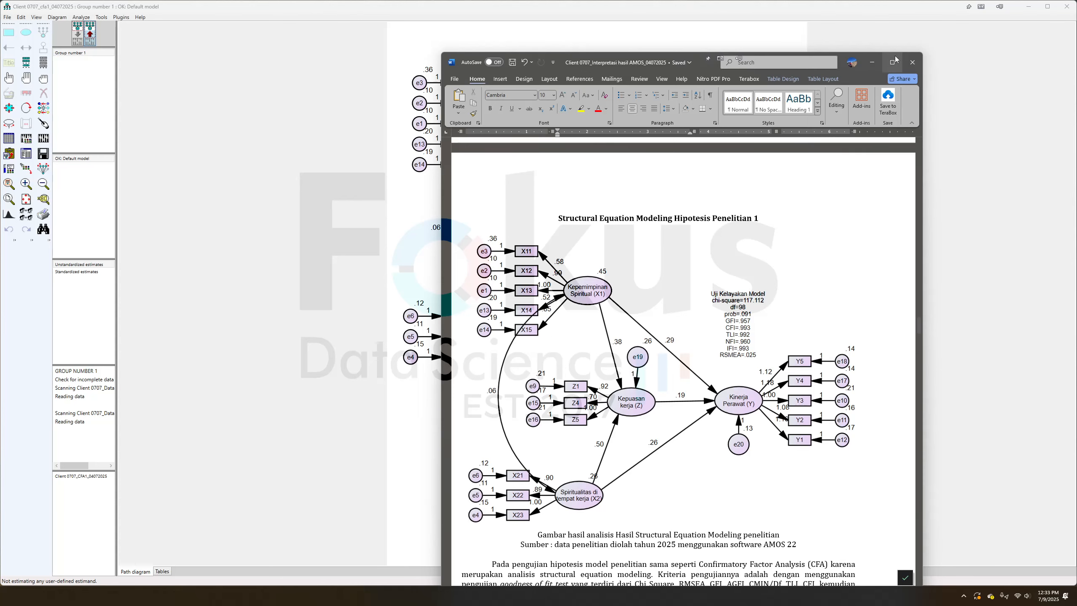
{"action": "left_click", "coordinate": [872, 62]}
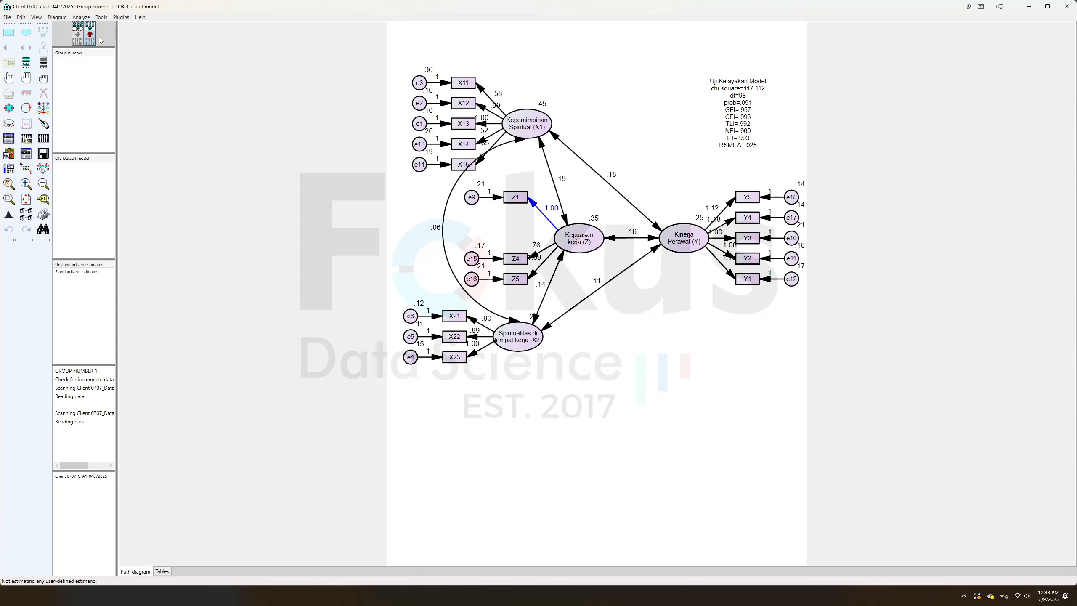
Show the input diagram and erase every double-headed covariance arrow between the latent variables except the one linking X1 and X2
{"action": "left_click", "coordinate": [77, 36]}
{"action": "left_click", "coordinate": [43, 93]}
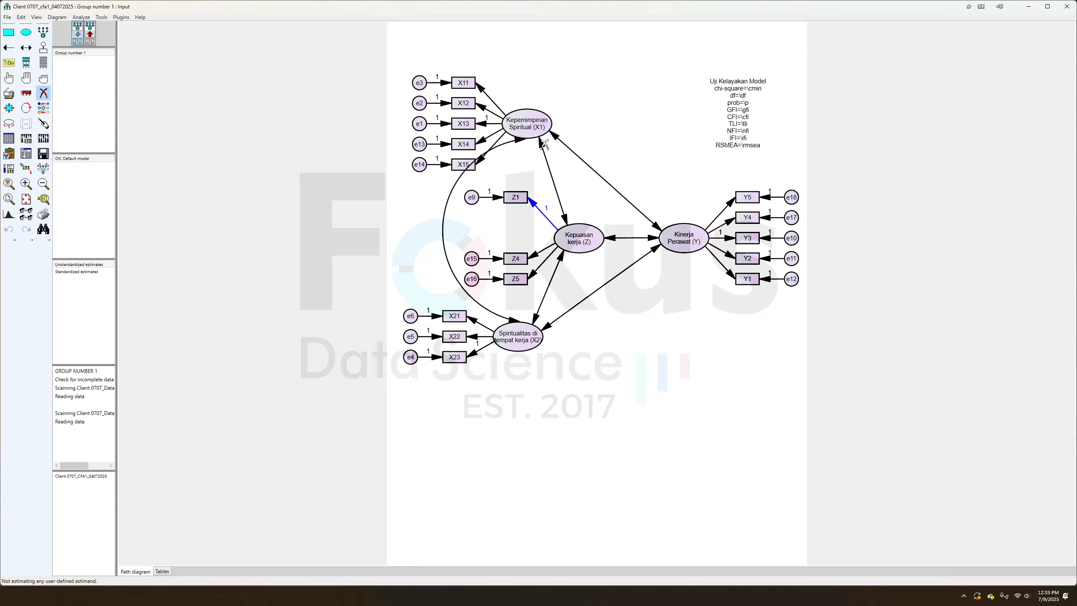
{"action": "left_click", "coordinate": [636, 211]}
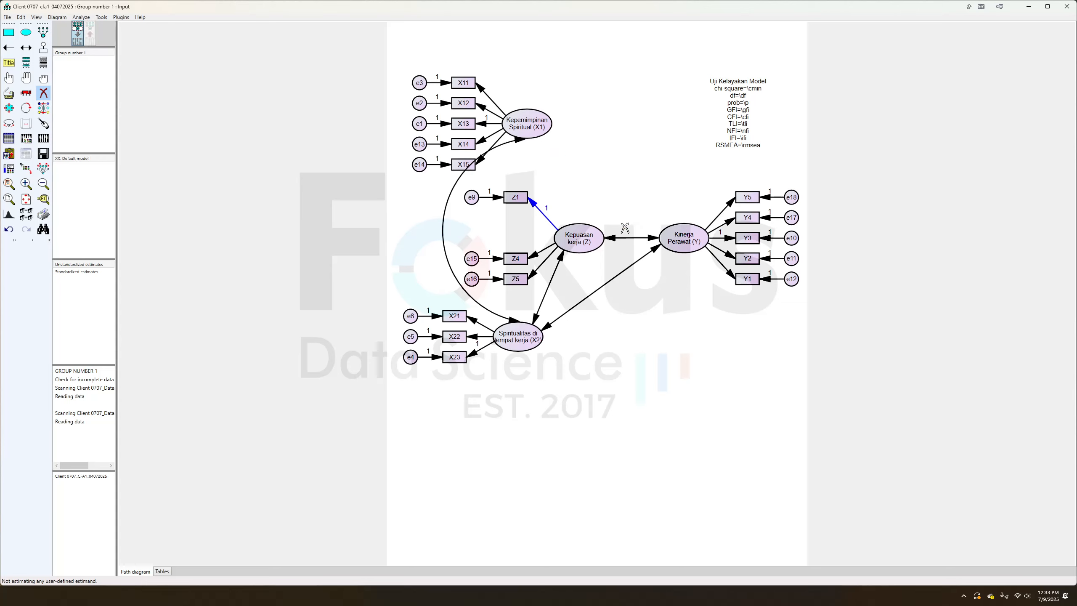
{"action": "left_click", "coordinate": [651, 239]}
{"action": "left_click", "coordinate": [612, 279]}
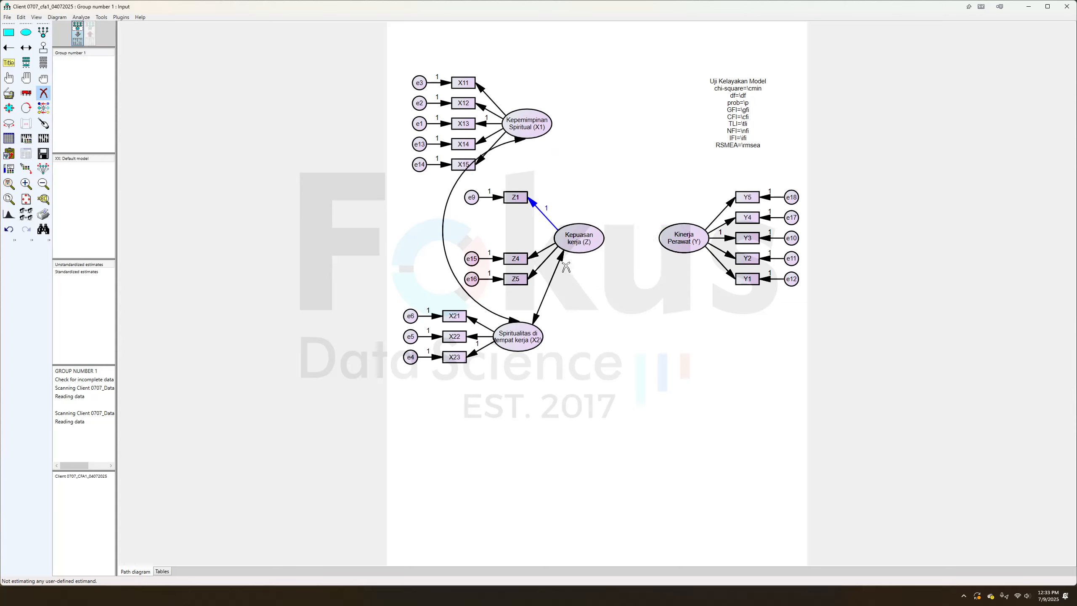
{"action": "left_click", "coordinate": [558, 259]}
Draw single-headed paths from X1 and X2 to Kepuasan kerja (Z), and from X1 and Z to Kinerja Perawat (Y)
{"action": "left_click", "coordinate": [16, 51]}
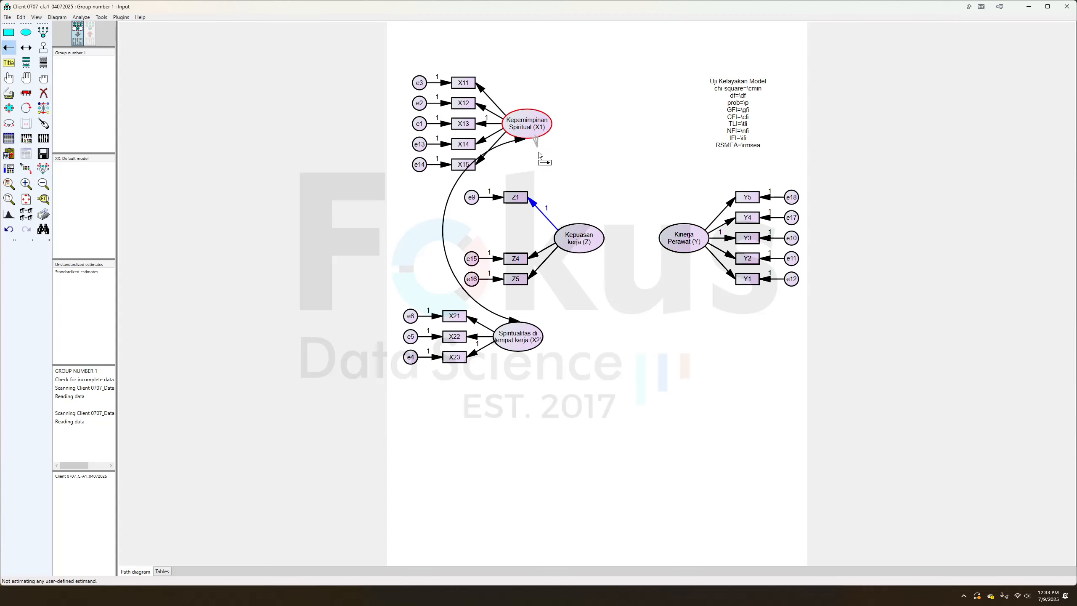
{"action": "left_click_drag", "start_coordinate": [544, 143], "coordinate": [570, 226]}
{"action": "mouse_move", "coordinate": [529, 334]}
{"action": "left_mouse_down"}
{"action": "mouse_move", "coordinate": [578, 241]}
{"action": "mouse_move", "coordinate": [681, 238]}
{"action": "left_mouse_up"}
{"action": "left_click_drag", "start_coordinate": [542, 120], "coordinate": [679, 242]}
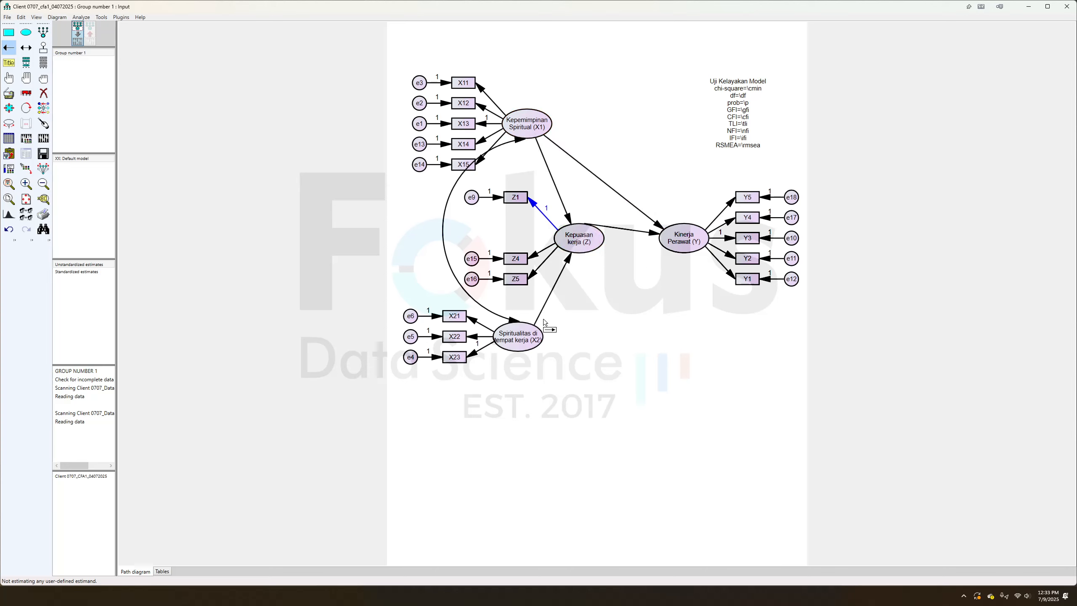
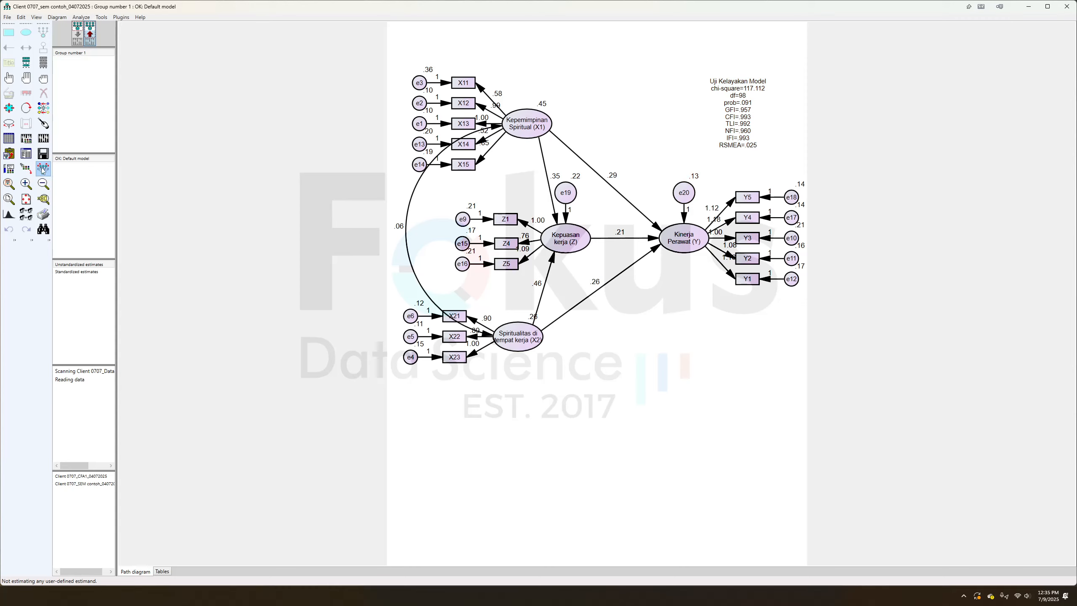
Open the text output of the SEM contoh model, reposition its window and examine the Model Fit Summary through the HOELTER table
{"action": "left_click", "coordinate": [26, 153]}
{"action": "left_click_drag", "start_coordinate": [877, 74], "coordinate": [598, 72]}
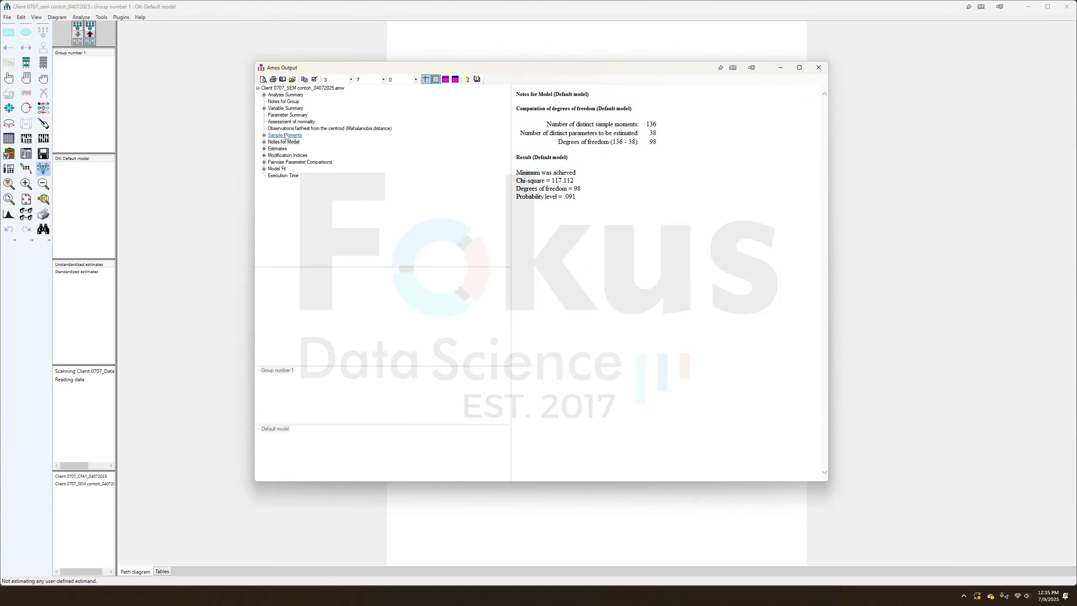
{"action": "left_click", "coordinate": [278, 168]}
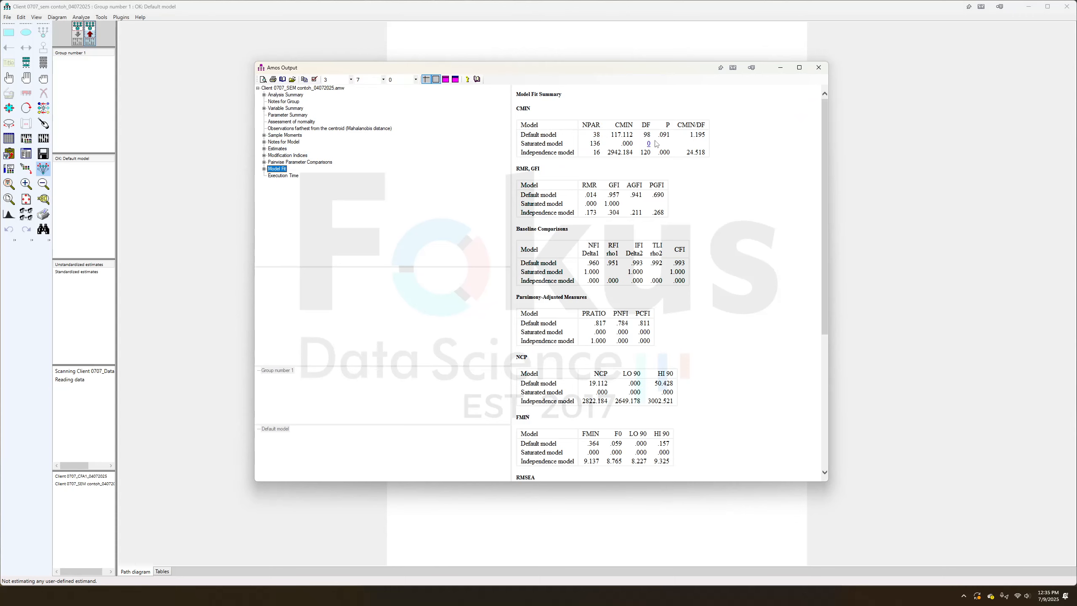
{"action": "scroll", "coordinate": [660, 274], "scroll_direction": "down", "scroll_amount": 5}
{"action": "scroll", "coordinate": [660, 274], "scroll_direction": "down", "scroll_amount": 1}
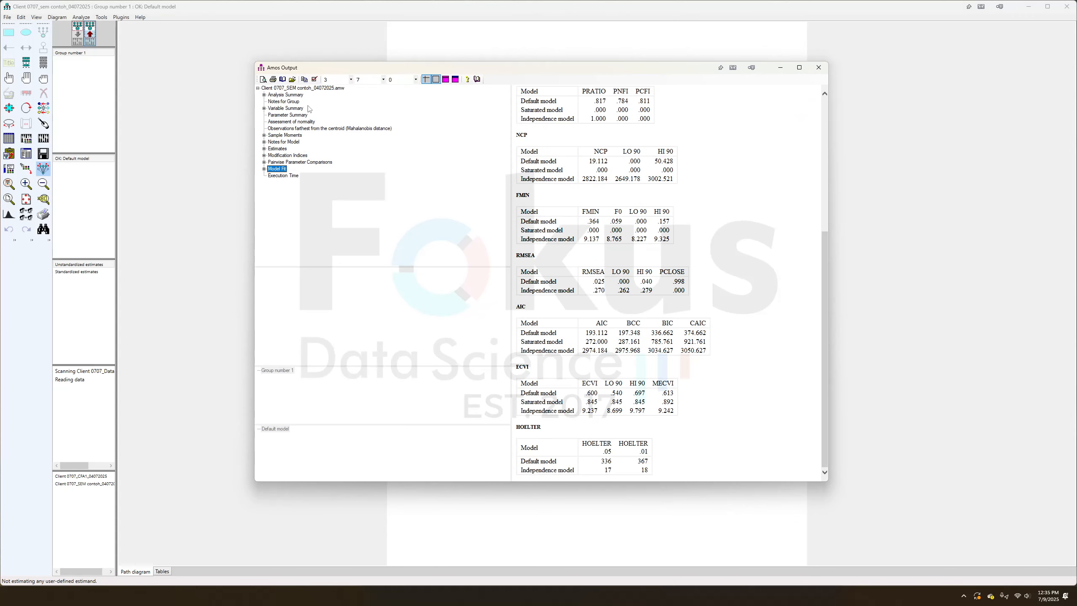
Show the Assessment of normality output and compare it with the Tabel Hasil Uji Normalitas in the Word report
{"action": "left_click", "coordinate": [299, 122]}
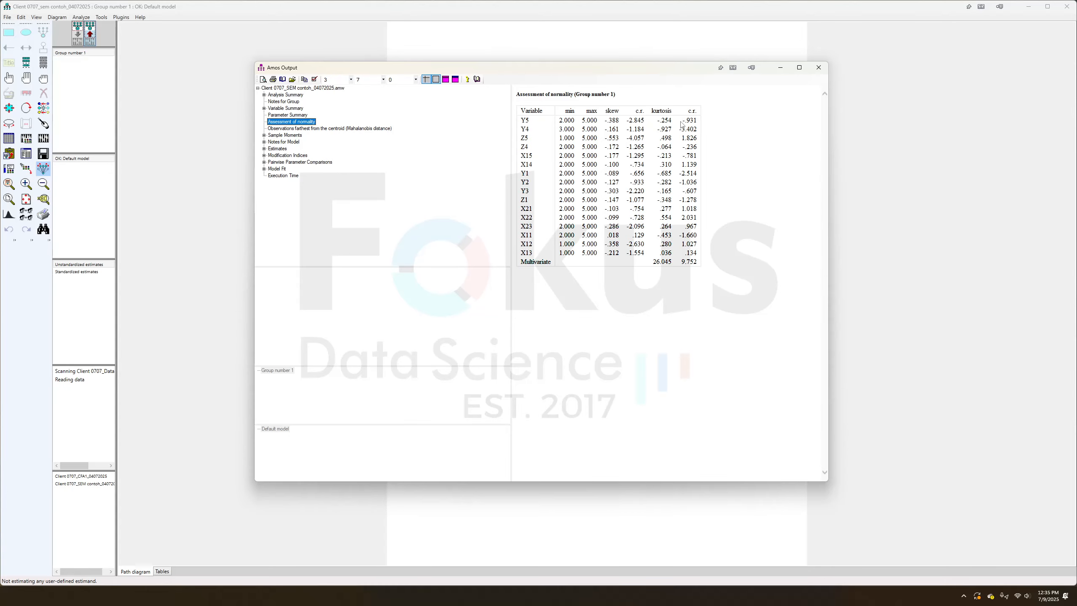
{"action": "key", "text": "alt+Tab"}
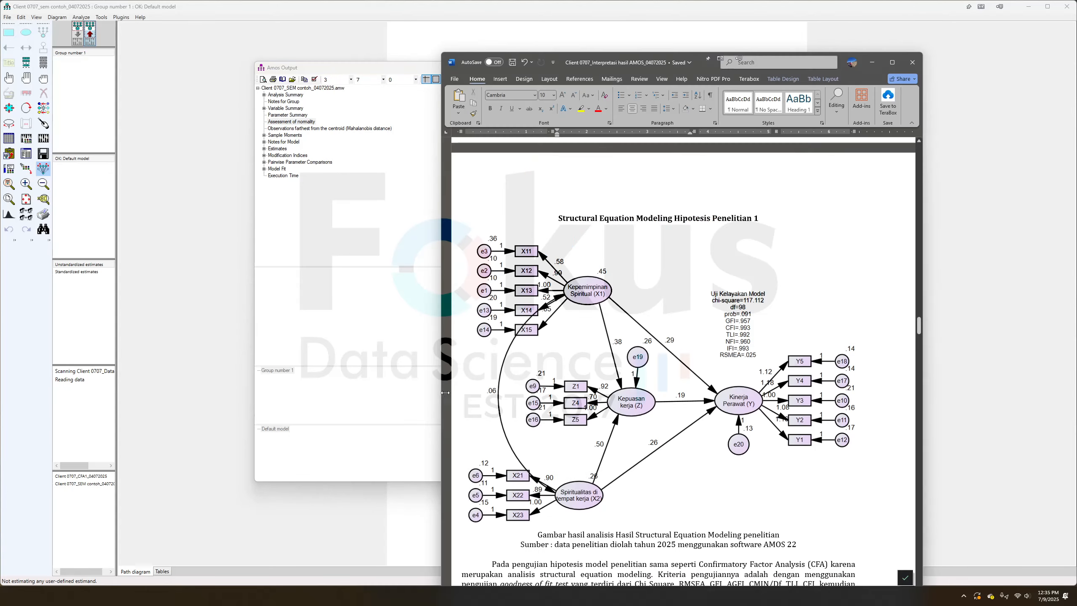
{"action": "scroll", "coordinate": [636, 421], "scroll_direction": "down", "scroll_amount": 15}
{"action": "scroll", "coordinate": [636, 420], "scroll_direction": "up", "scroll_amount": 4}
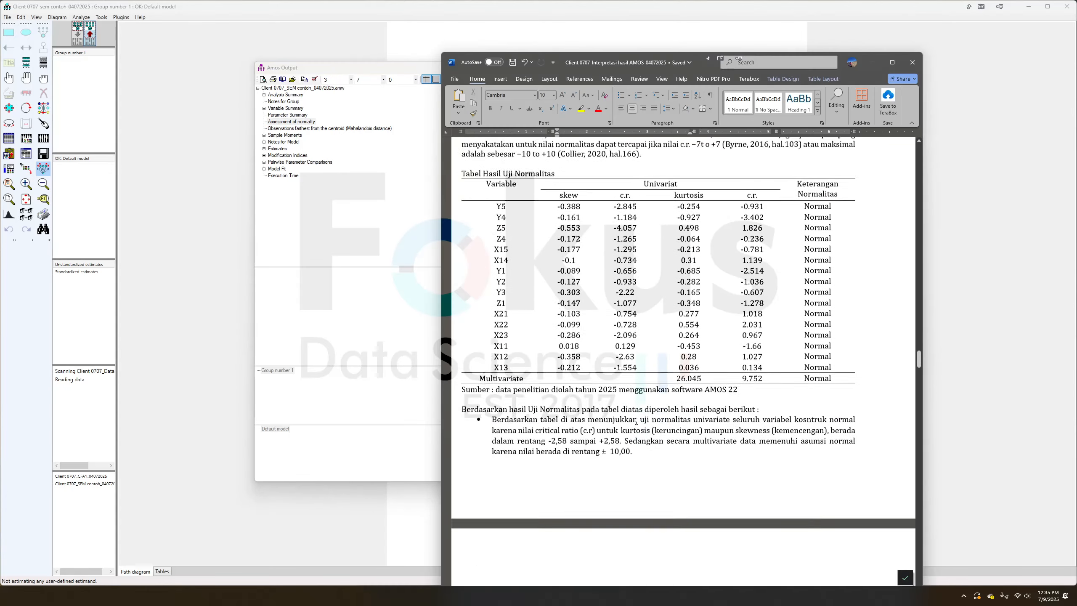
Review the normality interpretation in the Word report and continue to the Uji Hipotesis Penelitian section
{"action": "scroll", "coordinate": [635, 396], "scroll_direction": "down", "scroll_amount": 1}
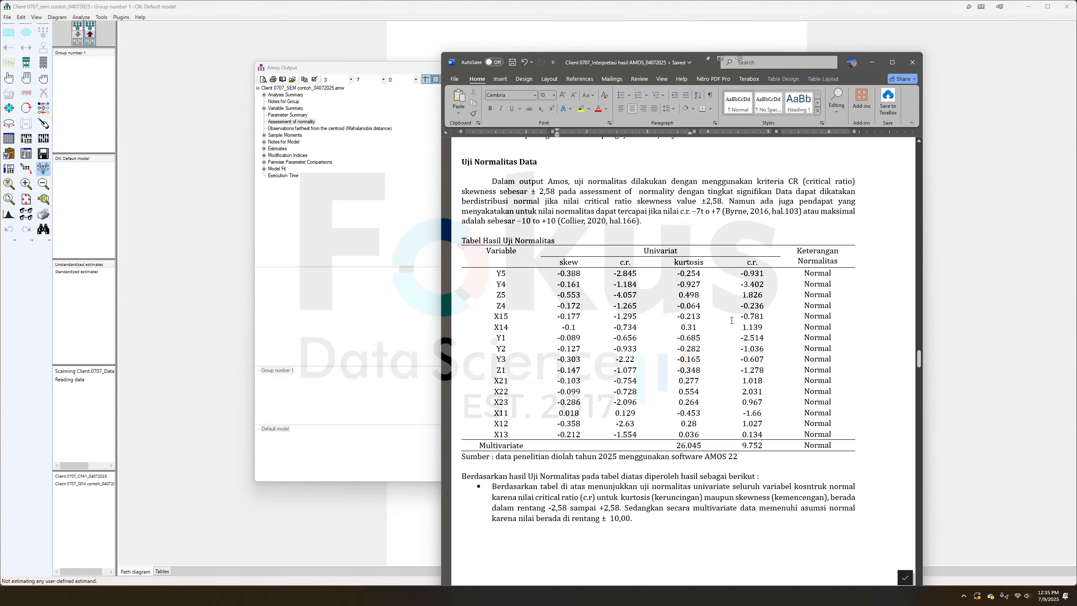
{"action": "scroll", "coordinate": [679, 360], "scroll_direction": "down", "scroll_amount": 11}
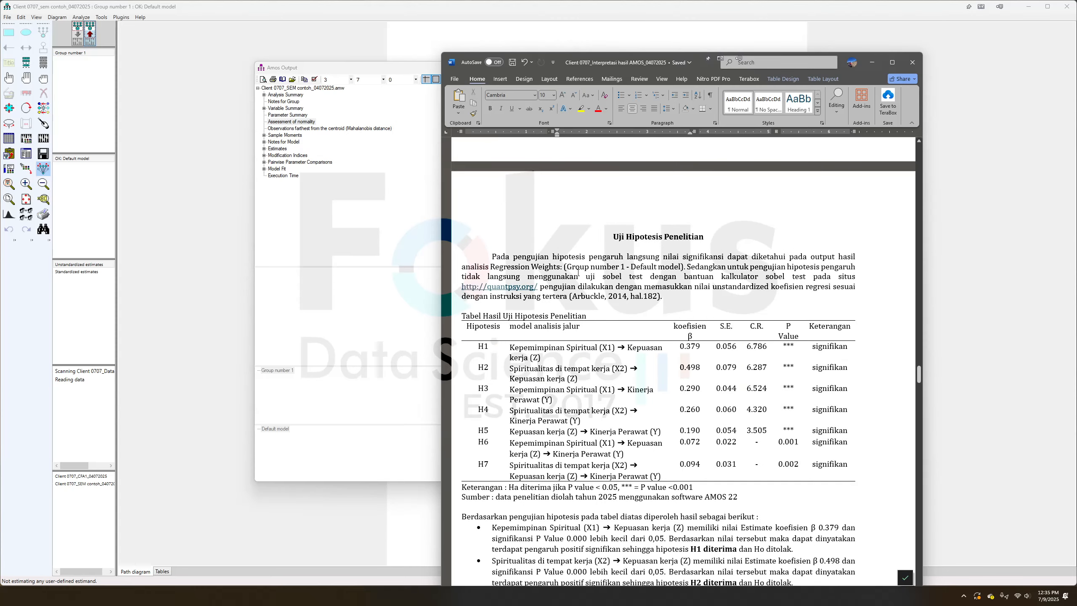
{"action": "scroll", "coordinate": [759, 333], "scroll_direction": "up", "scroll_amount": 18}
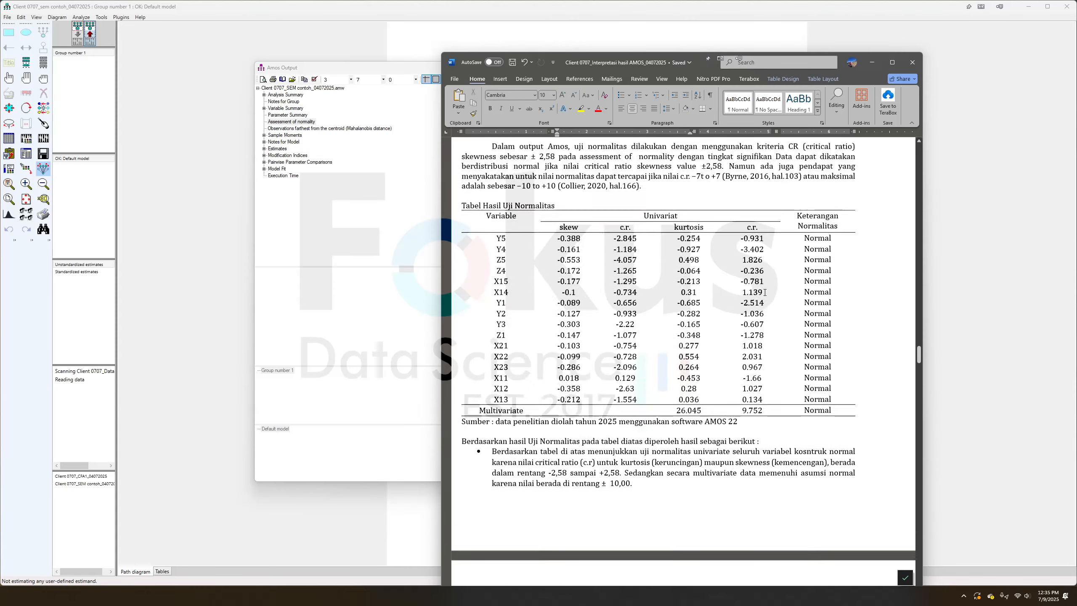
{"action": "scroll", "coordinate": [701, 383], "scroll_direction": "down", "scroll_amount": 19}
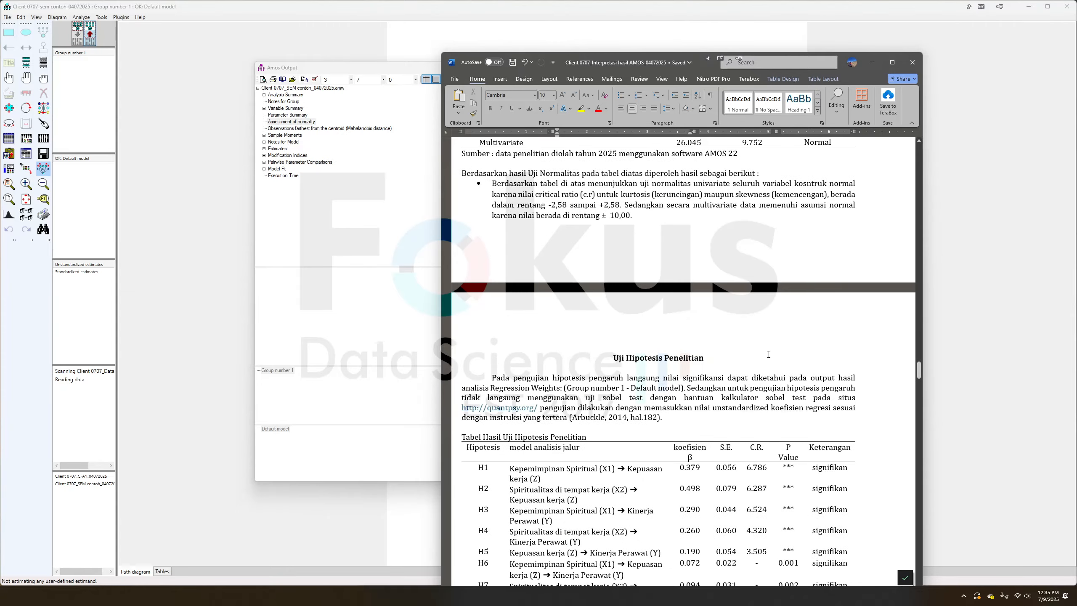
{"action": "scroll", "coordinate": [753, 353], "scroll_direction": "down", "scroll_amount": 2}
Show the Estimates in the Amos output and examine the Regression Weights for the paths among X1, X2, Z and Y
{"action": "left_click", "coordinate": [373, 225]}
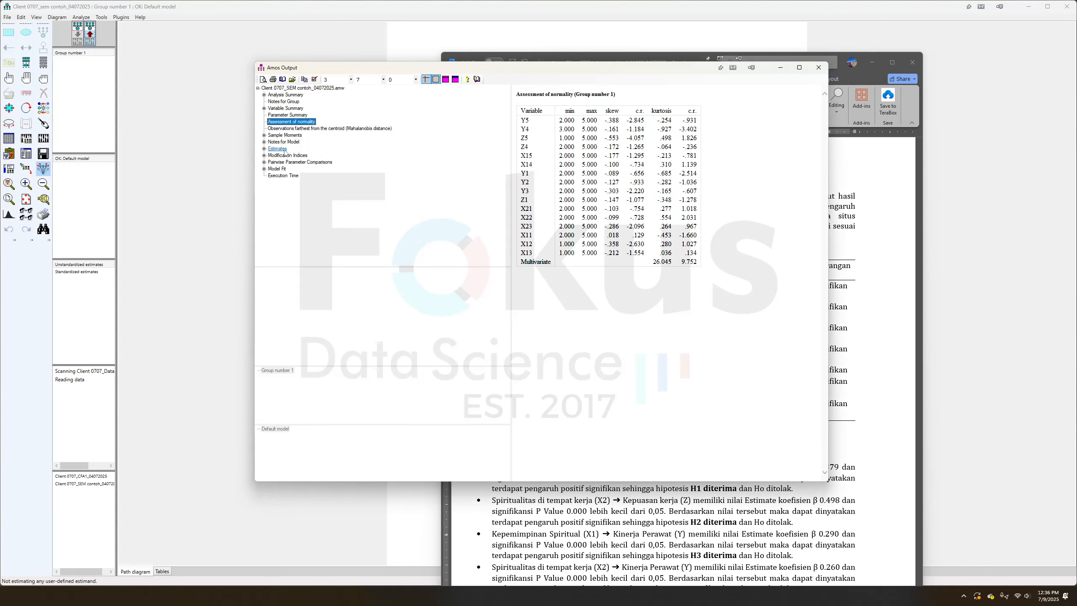
{"action": "left_click", "coordinate": [283, 149]}
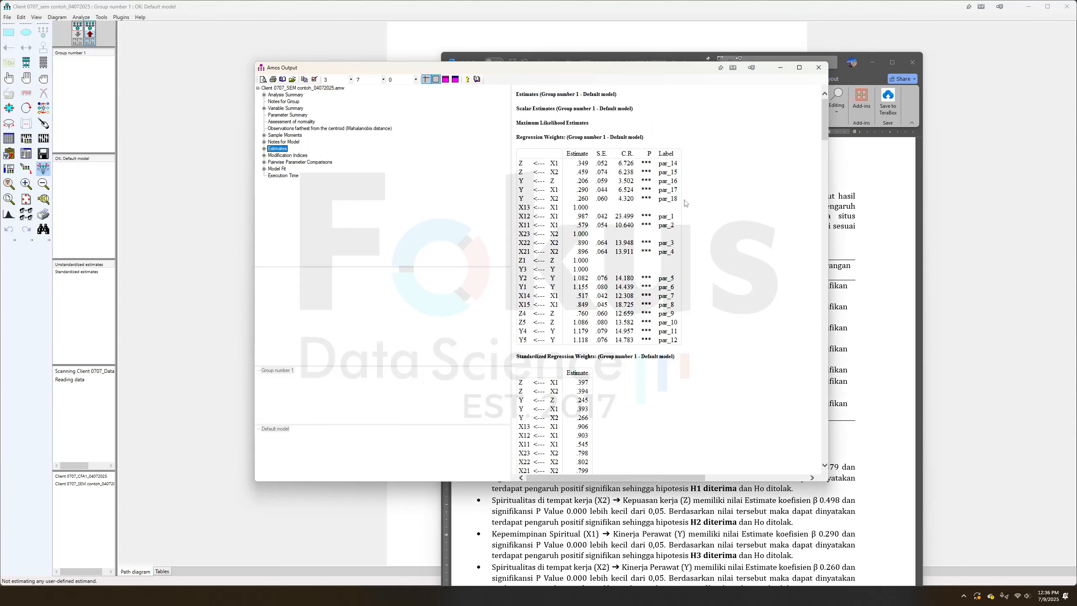
{"action": "left_click_drag", "start_coordinate": [685, 203], "coordinate": [589, 191]}
{"action": "left_click", "coordinate": [605, 199]}
{"action": "left_click", "coordinate": [697, 198]}
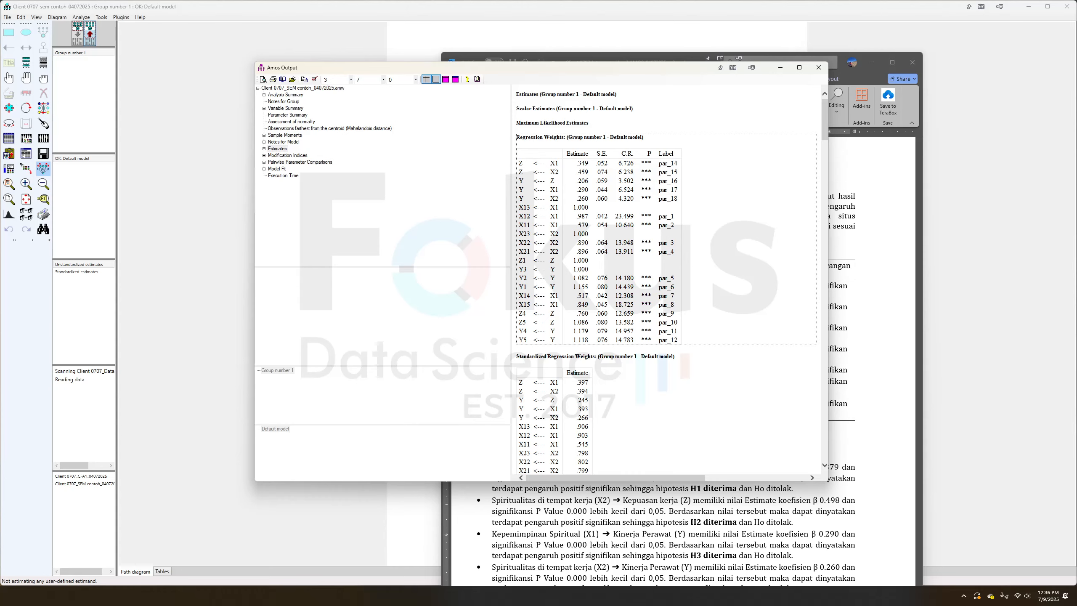
Return to the Word report, reposition its window and highlight the P Value and Keterangan cells for H1 to H5
{"action": "left_click", "coordinate": [671, 55]}
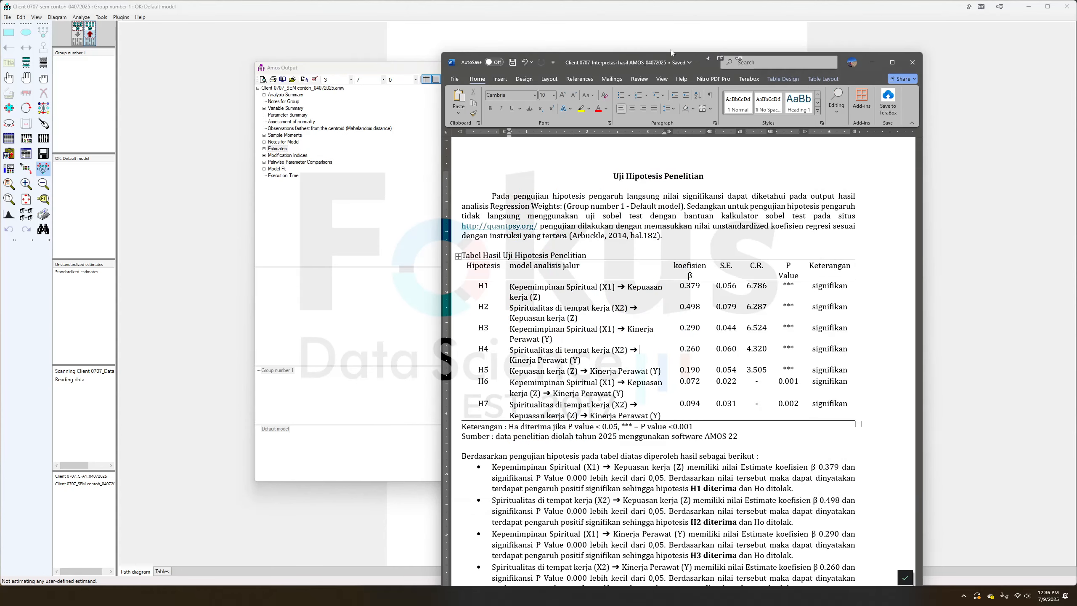
{"action": "left_click_drag", "start_coordinate": [699, 67], "coordinate": [662, 16]}
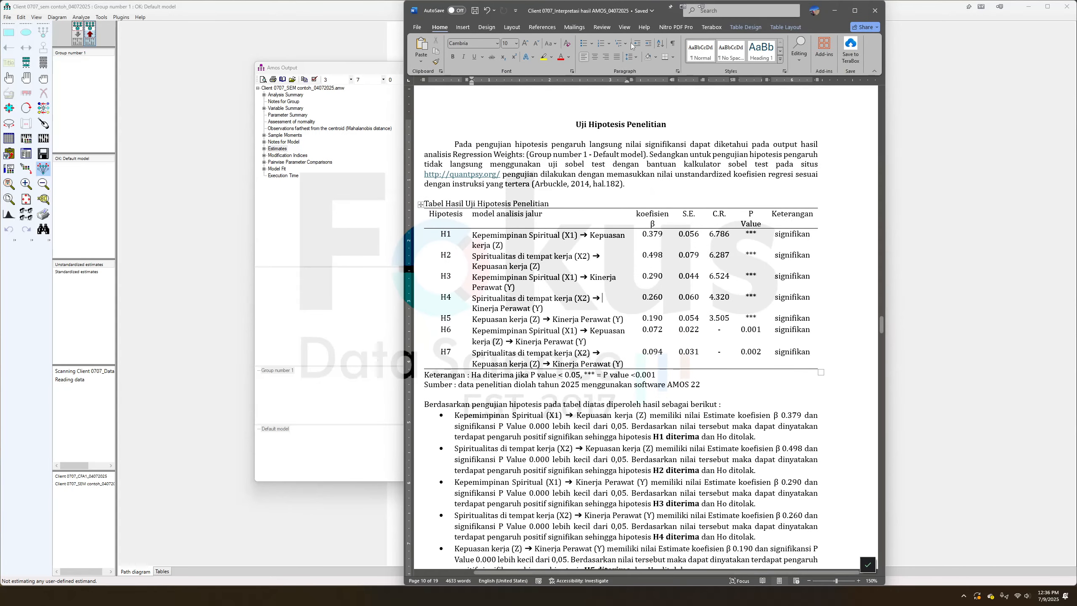
{"action": "left_click_drag", "start_coordinate": [663, 16], "coordinate": [877, 21]}
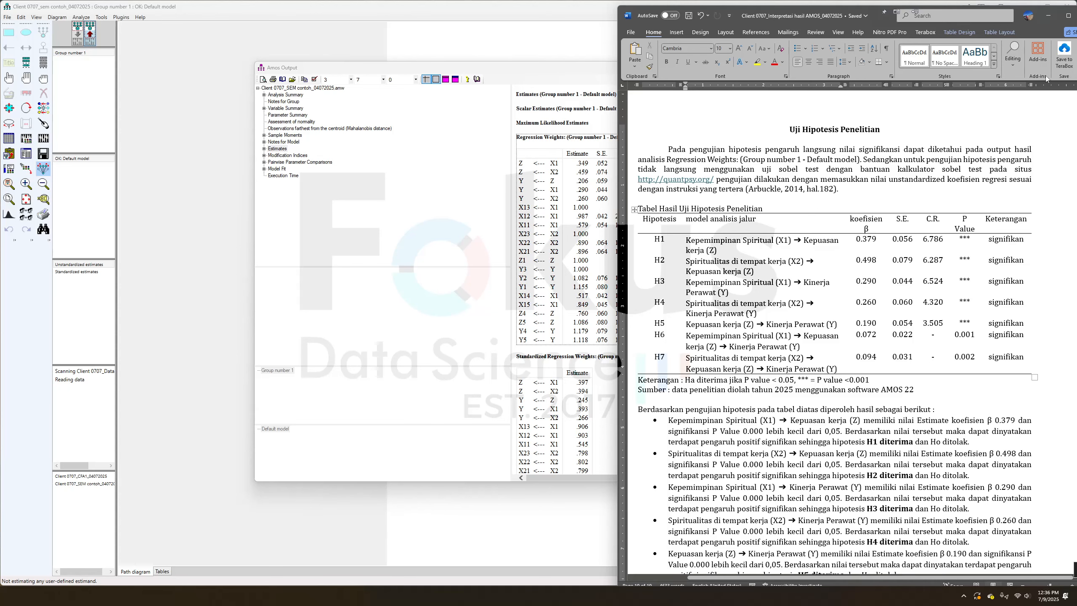
{"action": "left_click_drag", "start_coordinate": [1038, 17], "coordinate": [852, 14]}
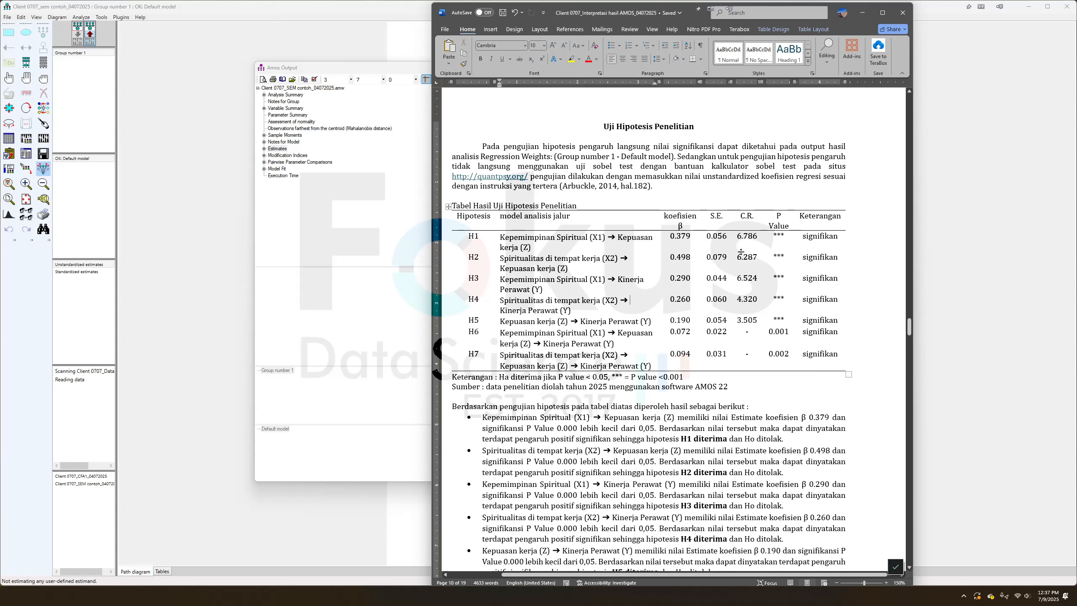
{"action": "mouse_move", "coordinate": [758, 205]}
{"action": "left_click_drag", "start_coordinate": [837, 319], "coordinate": [778, 240]}
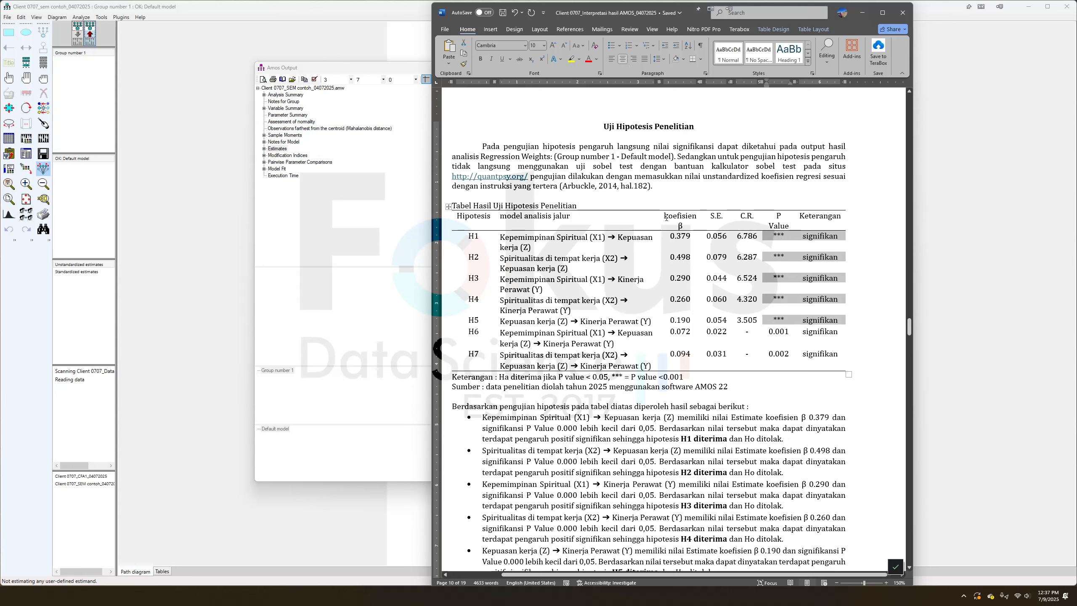
Examine the direct-effect rows H1 to H5 and the indirect-effect row H6 in Tabel Hasil Uji Hipotesis Penelitian
{"action": "left_click_drag", "start_coordinate": [695, 17], "coordinate": [658, 35]}
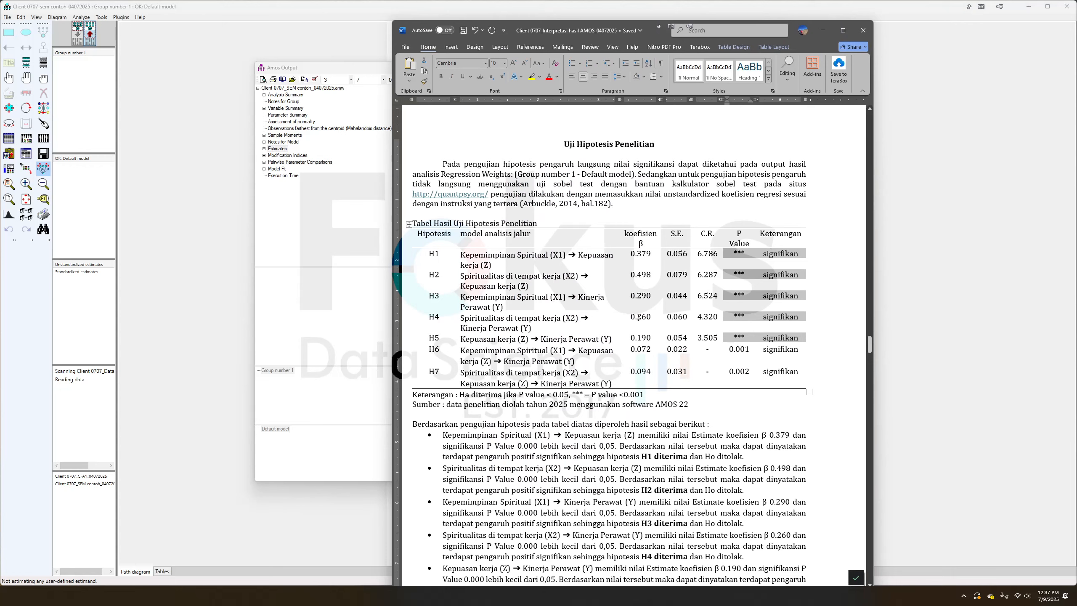
{"action": "left_click", "coordinate": [633, 254]}
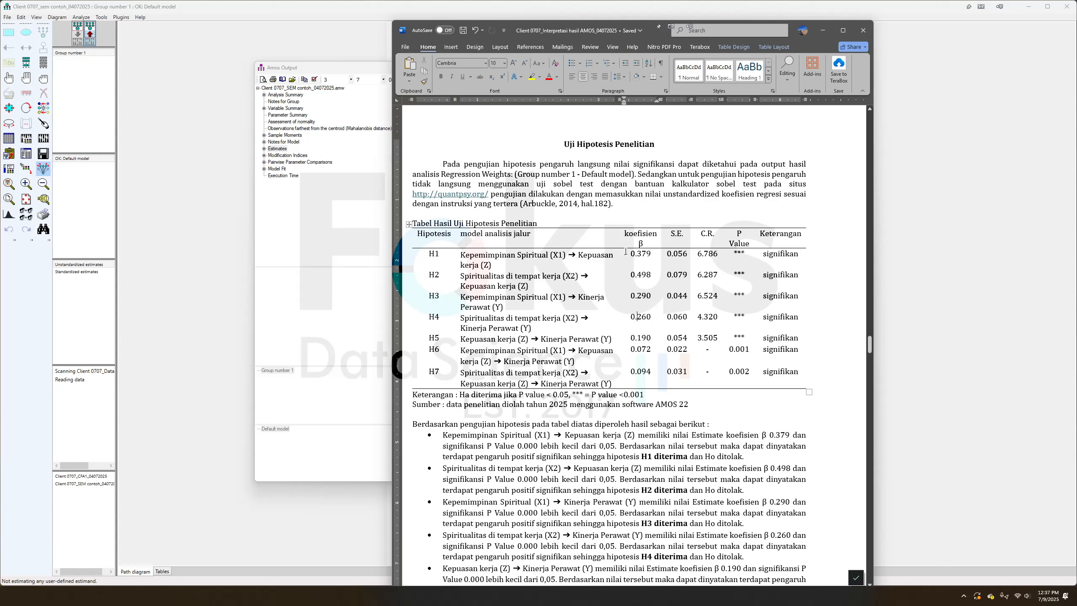
{"action": "left_click_drag", "start_coordinate": [465, 255], "coordinate": [639, 340]}
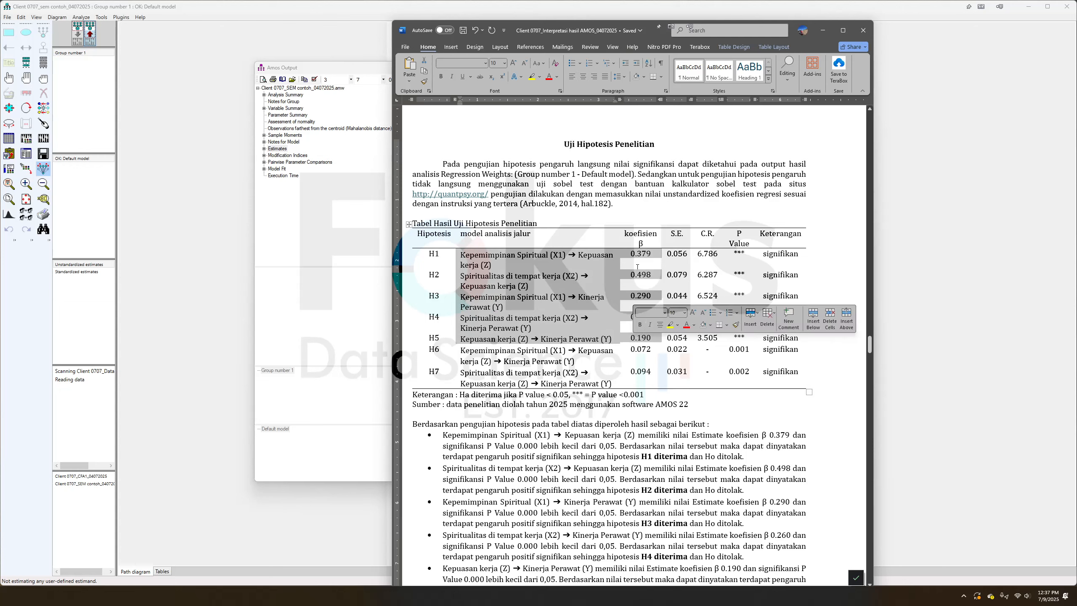
{"action": "left_click", "coordinate": [631, 339]}
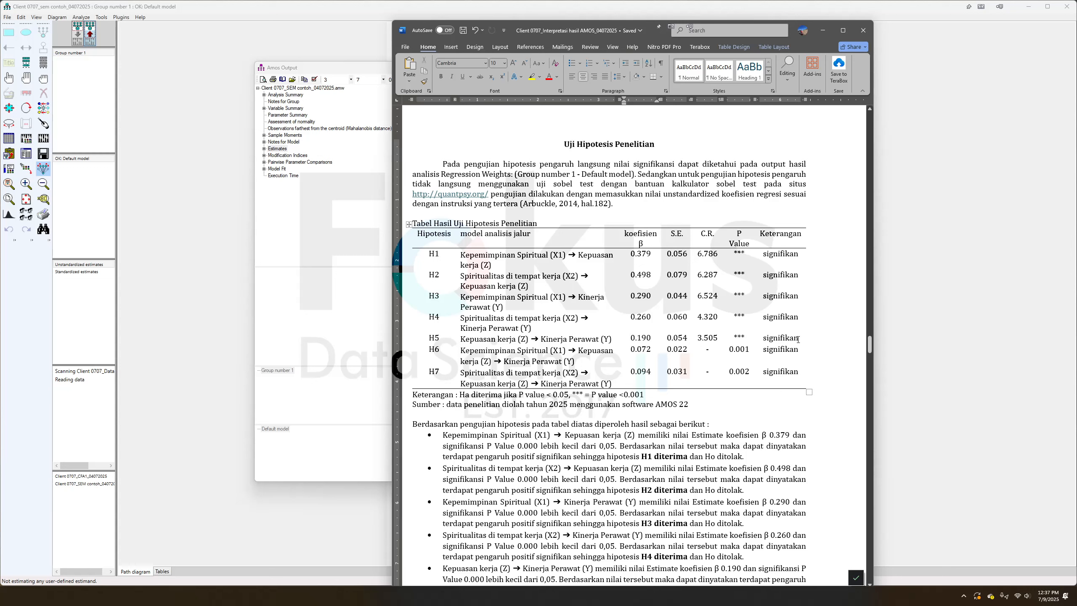
{"action": "left_click_drag", "start_coordinate": [798, 340], "coordinate": [462, 256]}
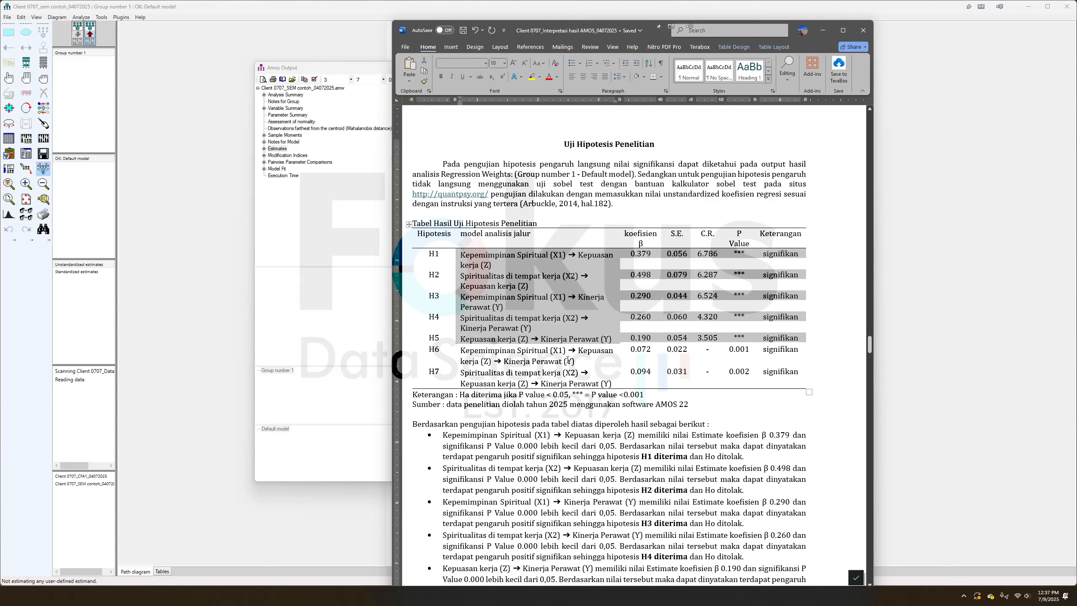
{"action": "mouse_move", "coordinate": [580, 348]}
{"action": "left_mouse_down"}
{"action": "mouse_move", "coordinate": [604, 349]}
{"action": "mouse_move", "coordinate": [564, 362]}
{"action": "left_mouse_up"}
{"action": "left_click", "coordinate": [736, 349]}
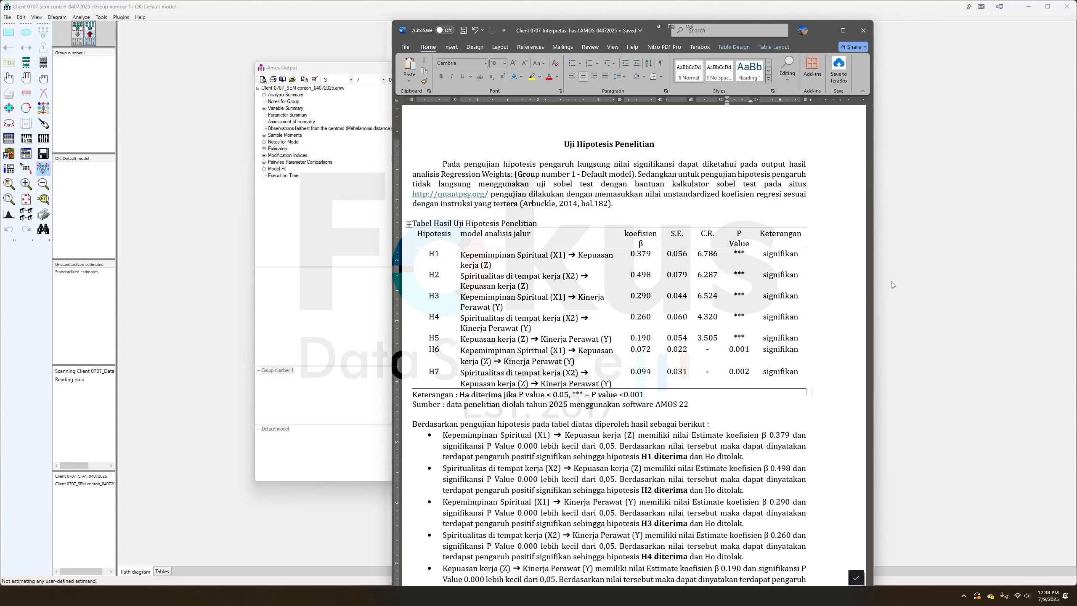
Show the Amos path diagram and place the Word report's hypothesis table beside it for comparison
{"action": "left_click", "coordinate": [900, 254]}
{"action": "left_click", "coordinate": [26, 184]}
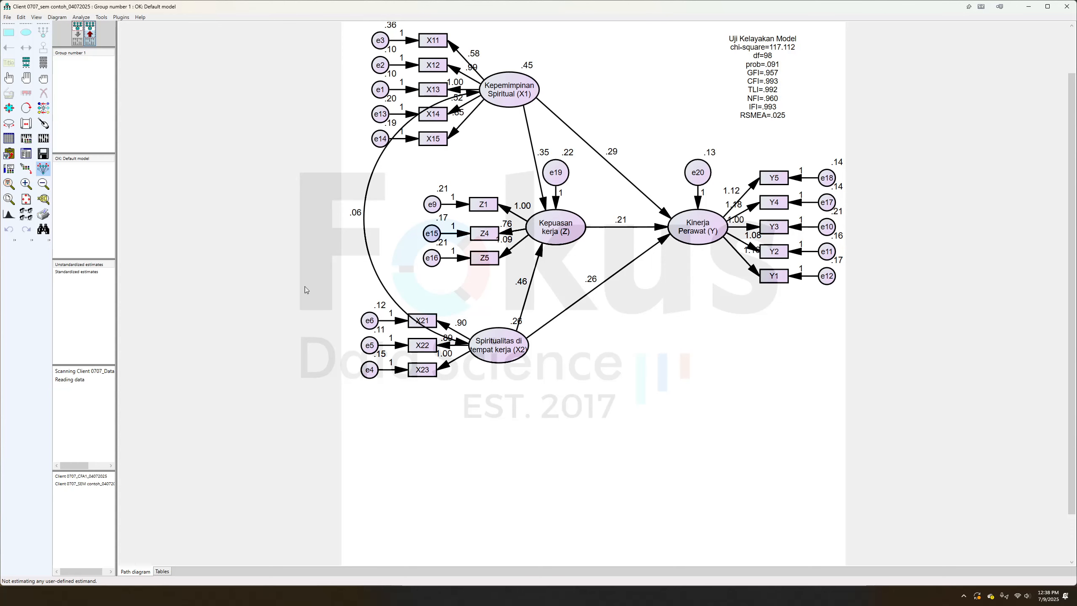
{"action": "key", "text": "alt+Tab"}
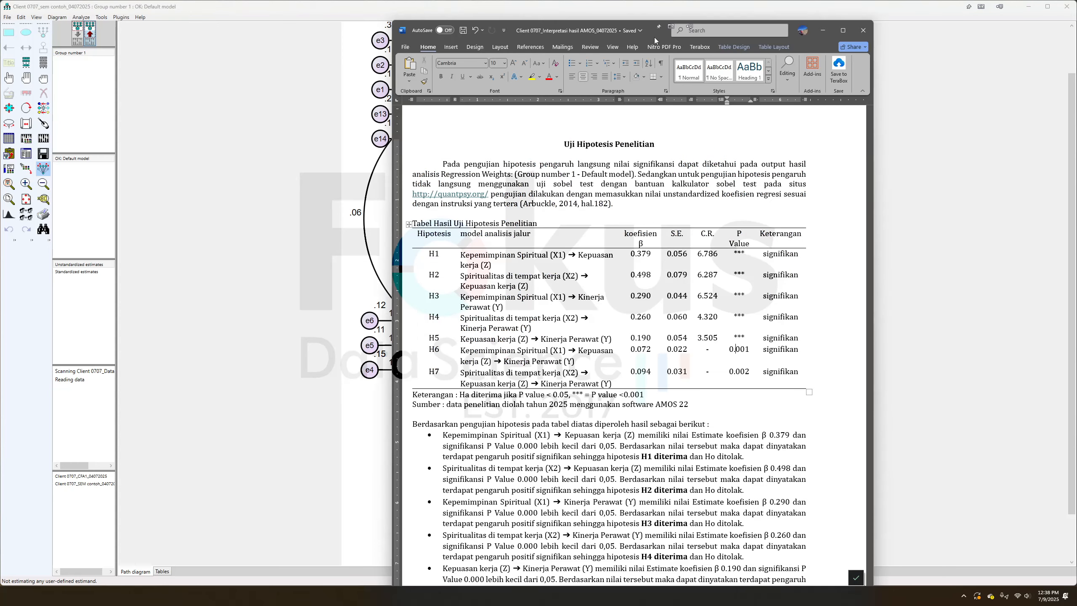
{"action": "left_click_drag", "start_coordinate": [654, 39], "coordinate": [265, 19]}
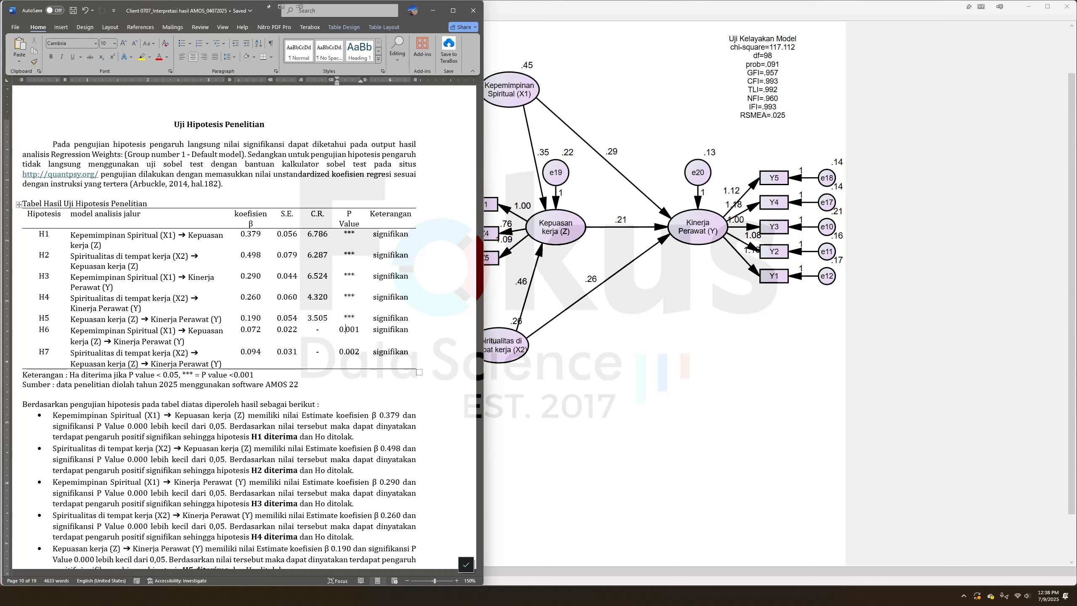
Switch to the quantpsy.org Sobel test page in the browser and arrange and widen its window beside the Word report
{"action": "key", "text": "alt+Tab"}
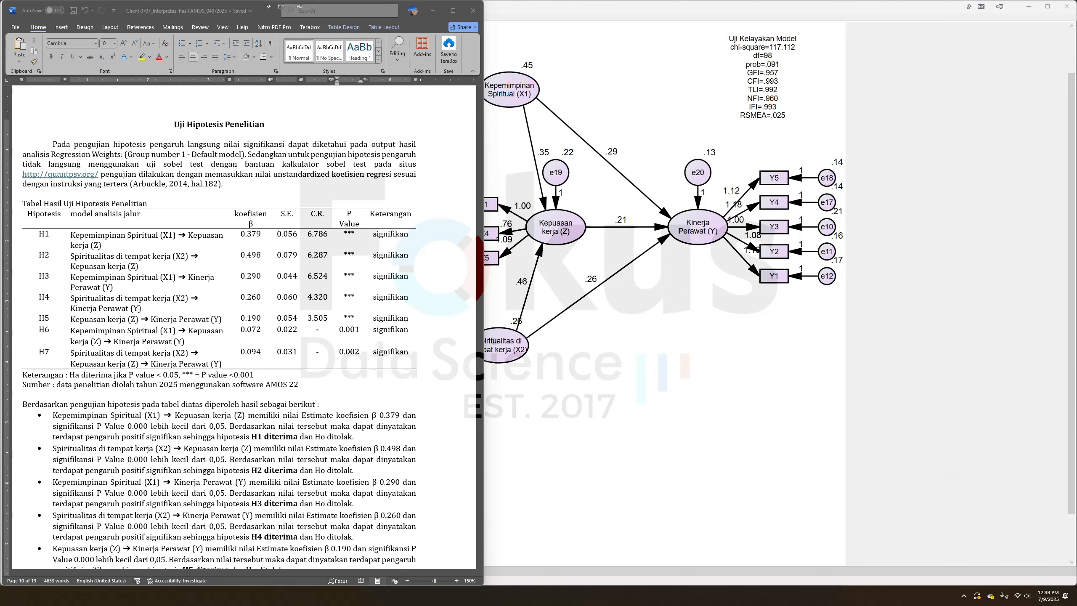
{"action": "left_click_drag", "start_coordinate": [801, 115], "coordinate": [761, 71]}
{"action": "left_click", "coordinate": [621, 195]}
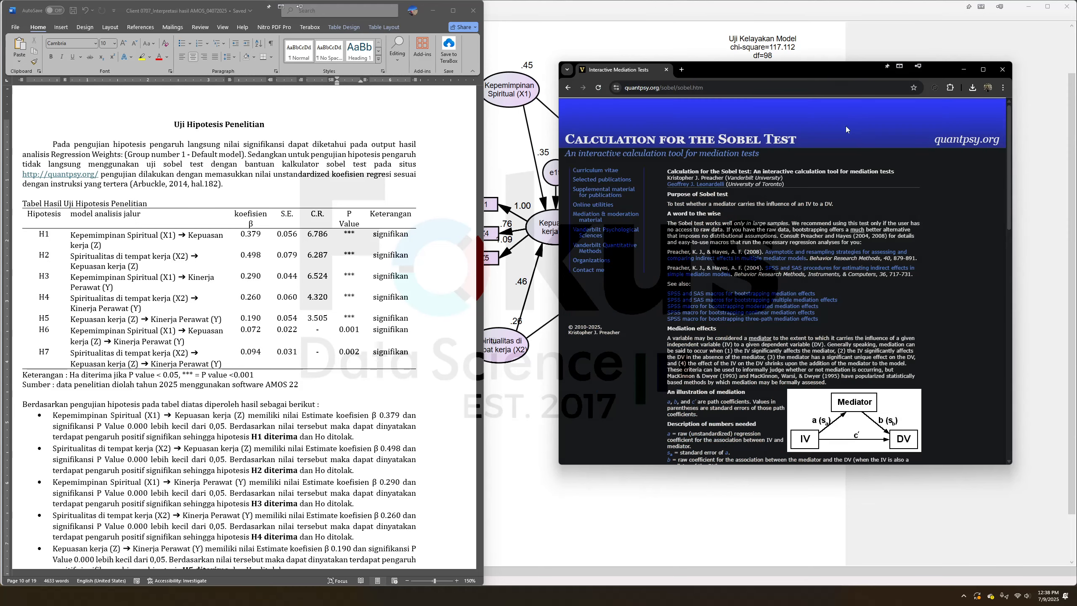
{"action": "left_click_drag", "start_coordinate": [872, 72], "coordinate": [863, 45]}
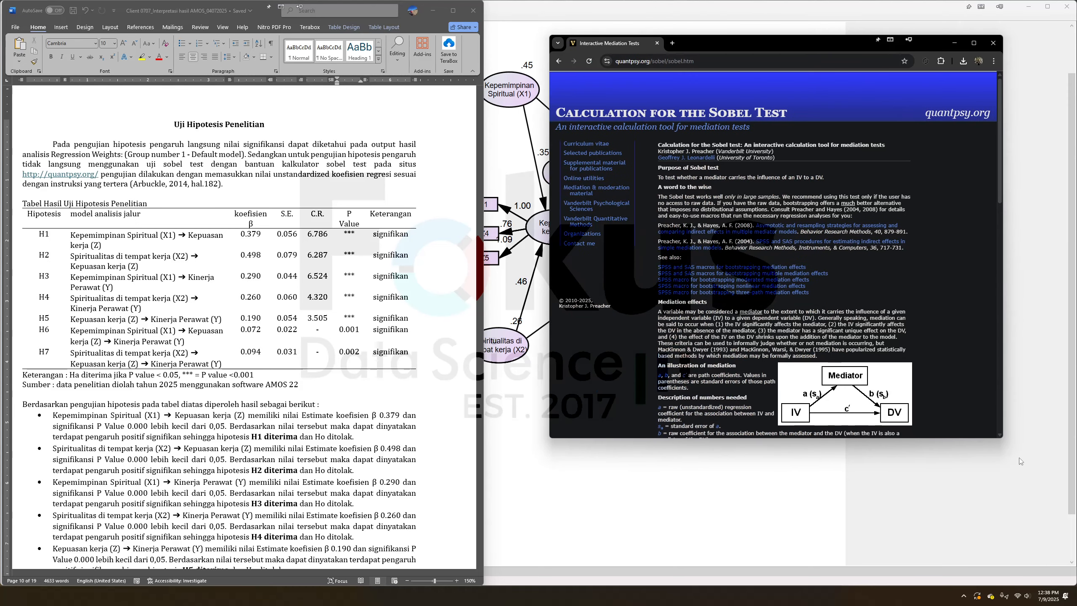
{"action": "left_click_drag", "start_coordinate": [1001, 439], "coordinate": [1044, 539]}
{"action": "left_click_drag", "start_coordinate": [831, 44], "coordinate": [895, 310]}
{"action": "left_click_drag", "start_coordinate": [416, 27], "coordinate": [373, 37]}
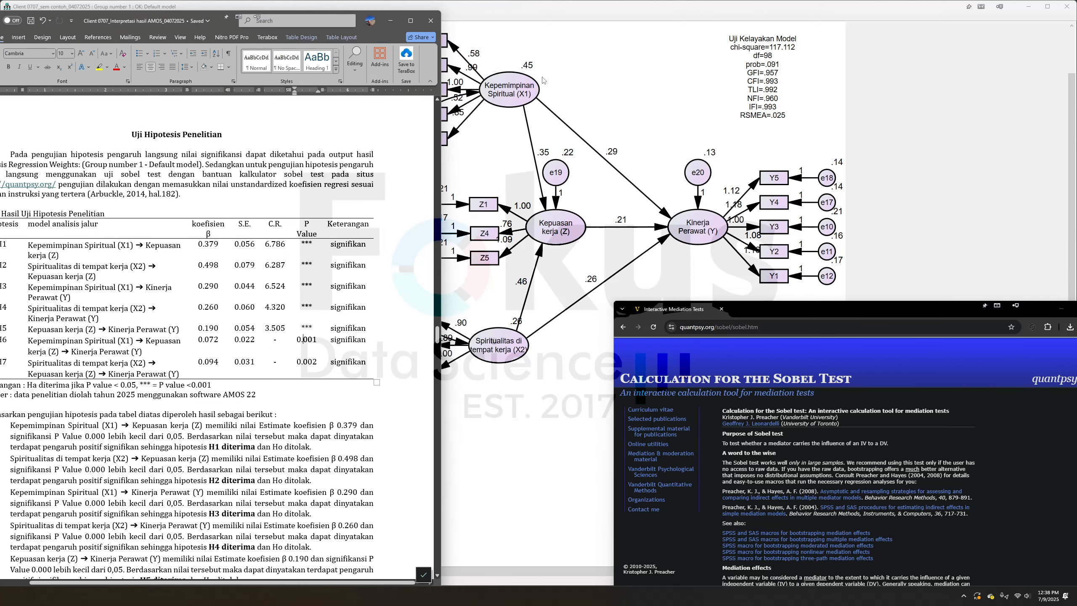
{"action": "left_click_drag", "start_coordinate": [890, 310], "coordinate": [762, 38]}
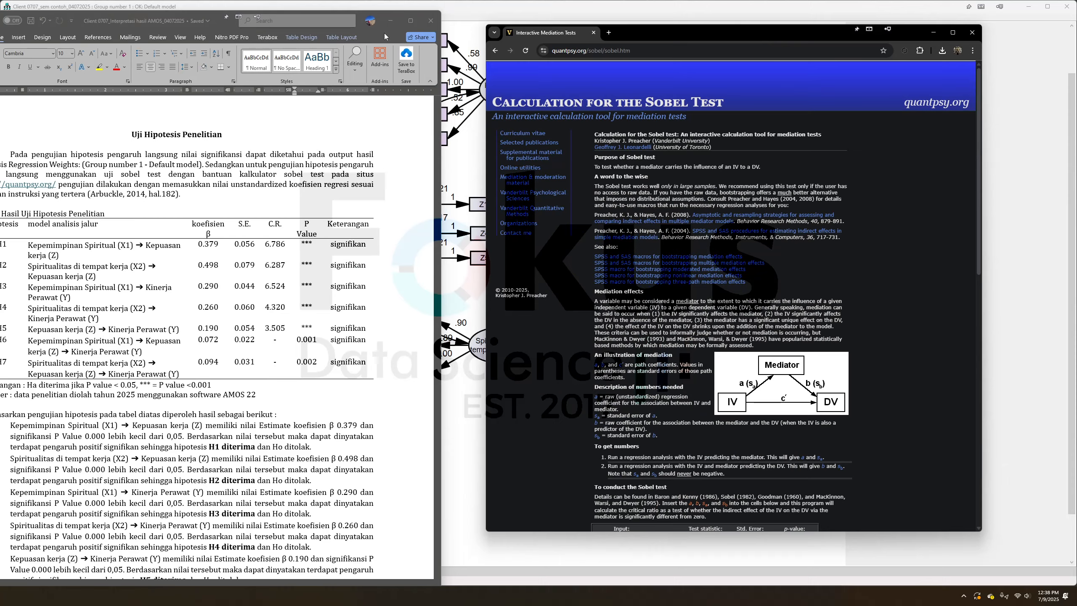
{"action": "left_click_drag", "start_coordinate": [360, 18], "coordinate": [400, 10]}
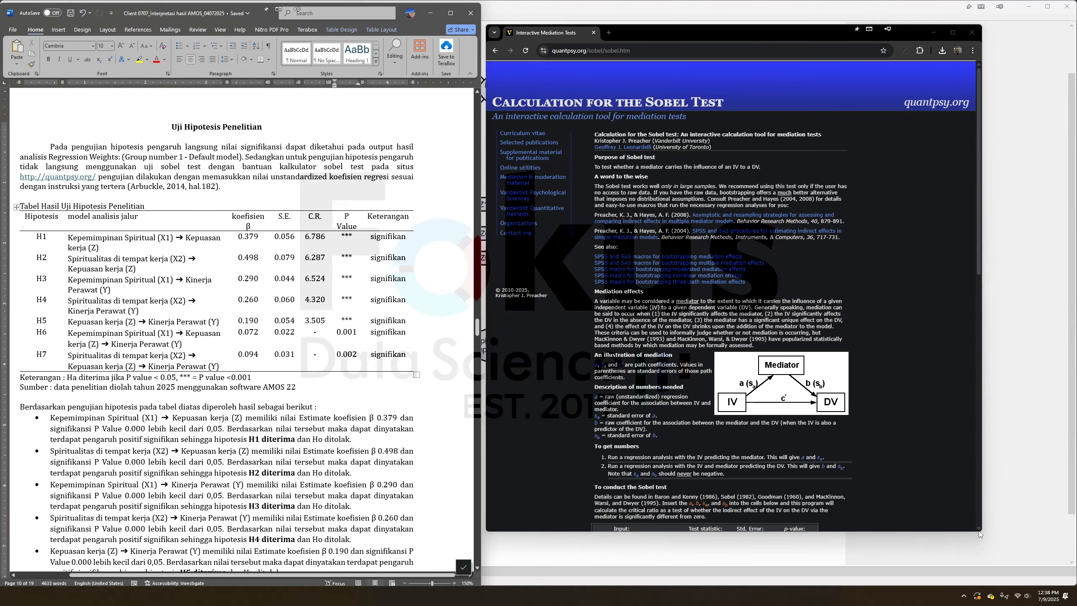
{"action": "left_click_drag", "start_coordinate": [982, 534], "coordinate": [1054, 531]}
Examine the Sobel test inputs and compare the page's IV, Mediator and DV illustration with the Amos path diagram
{"action": "scroll", "coordinate": [721, 297], "scroll_direction": "down", "scroll_amount": 8}
{"action": "left_click", "coordinate": [624, 201]}
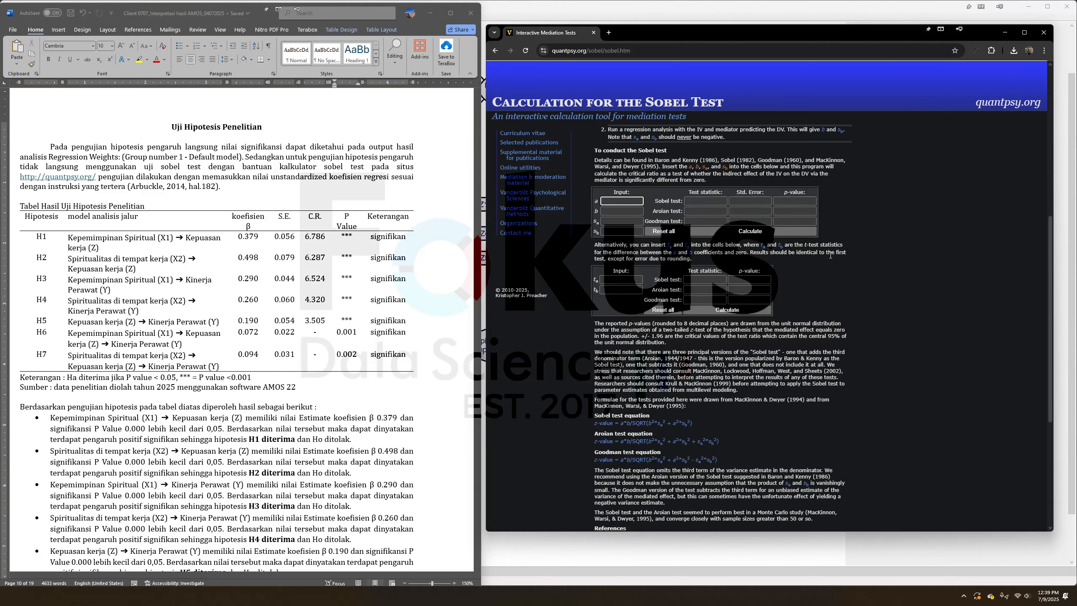
{"action": "scroll", "coordinate": [801, 302], "scroll_direction": "up", "scroll_amount": 8}
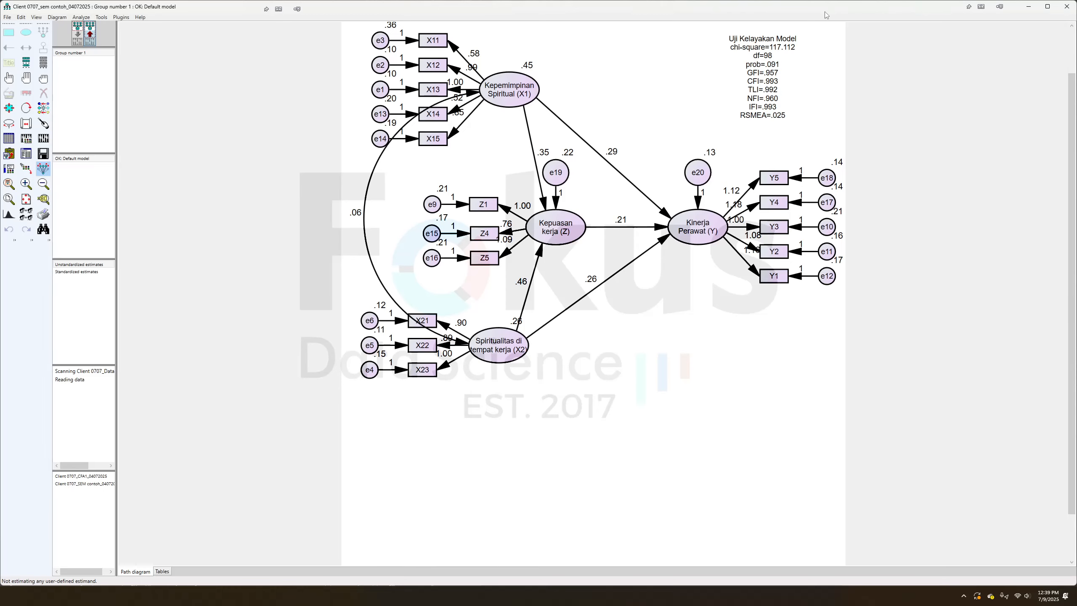
{"action": "left_click", "coordinate": [828, 17]}
{"action": "key", "text": "alt+Tab"}
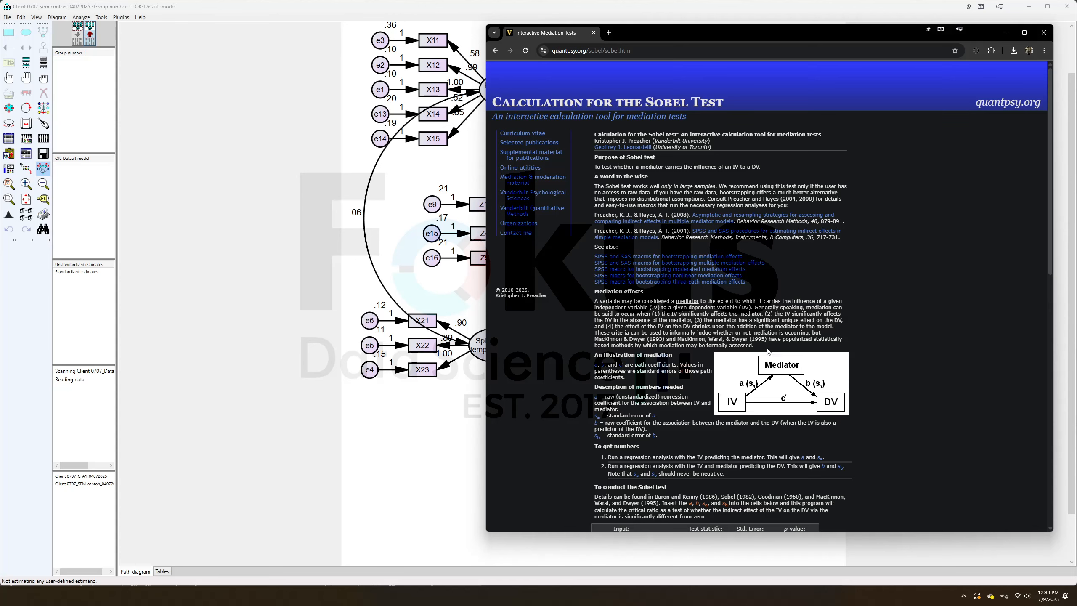
{"action": "left_click", "coordinate": [463, 271]}
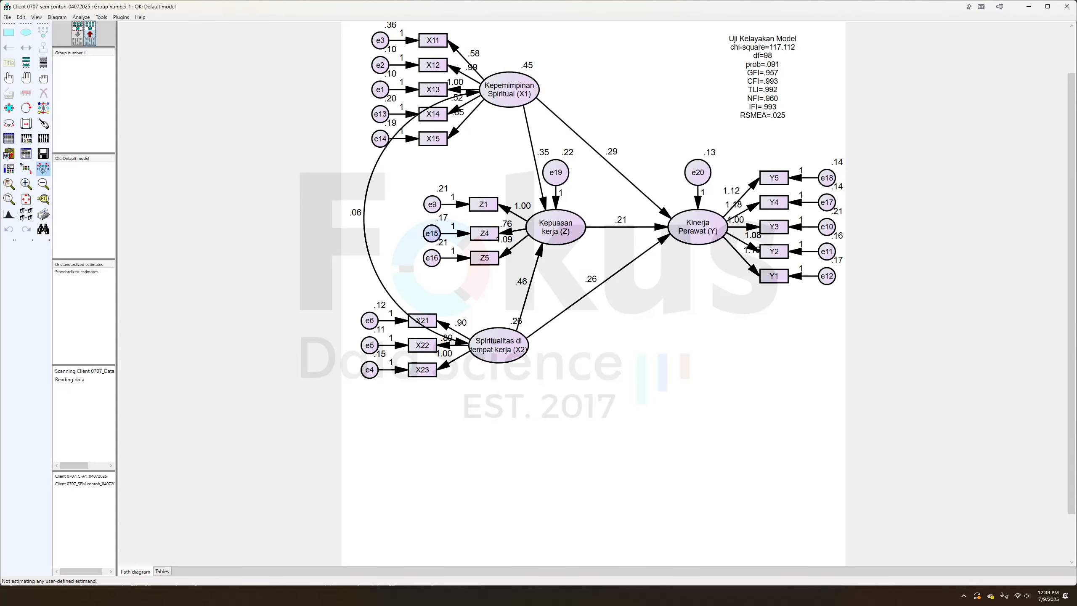
{"action": "key", "text": "alt+Tab"}
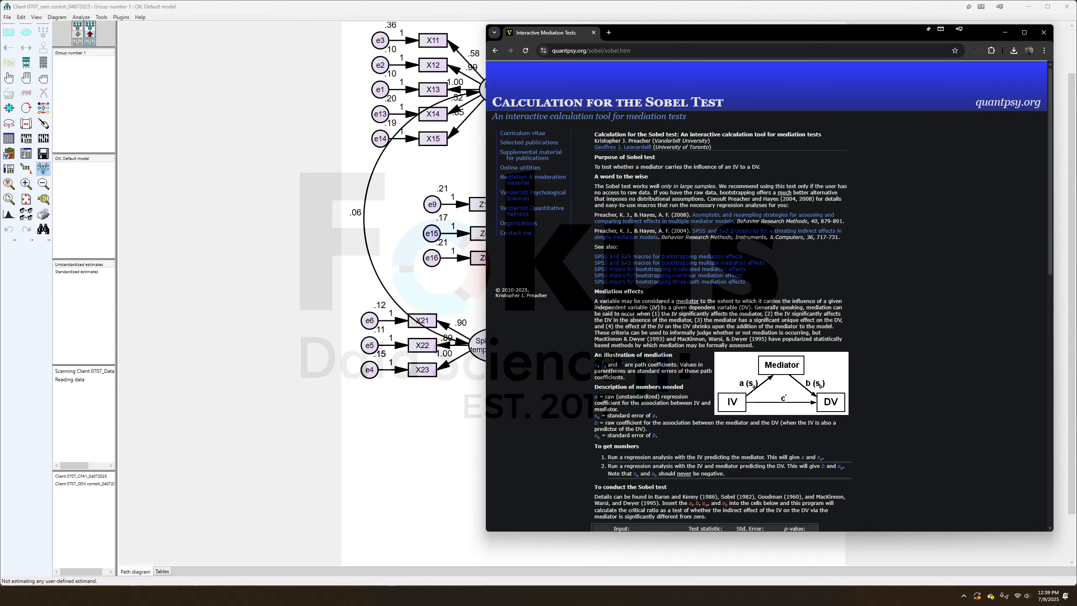
{"action": "key", "text": "alt+Tab"}
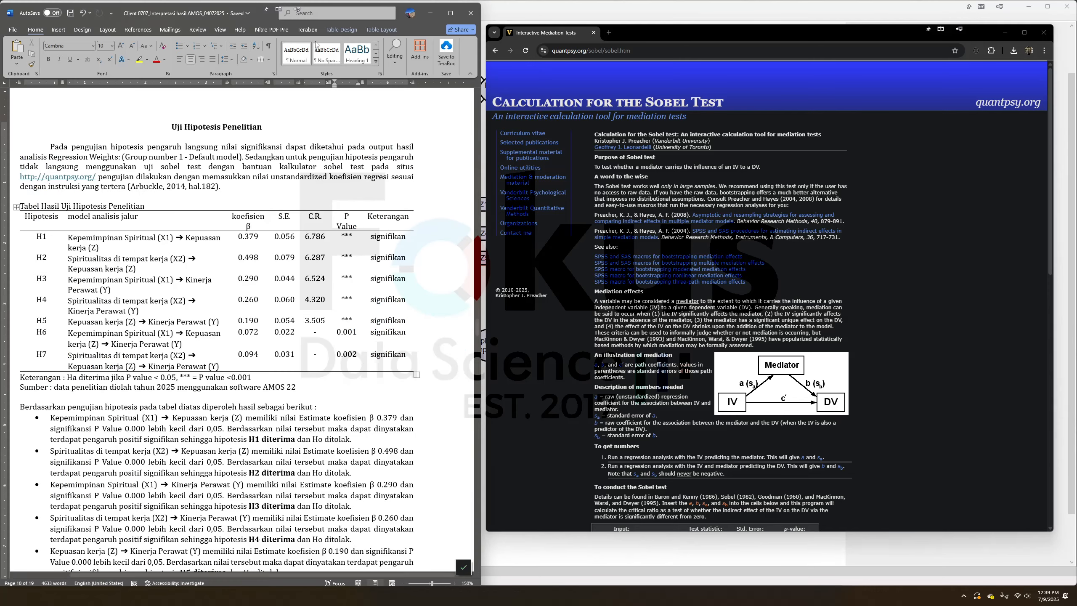
Copy the H1 coefficient 0.379 from the Word report's hypothesis table into input a of the Sobel test calculator
{"action": "scroll", "coordinate": [724, 320], "scroll_direction": "down", "scroll_amount": 5}
{"action": "left_click", "coordinate": [622, 285]}
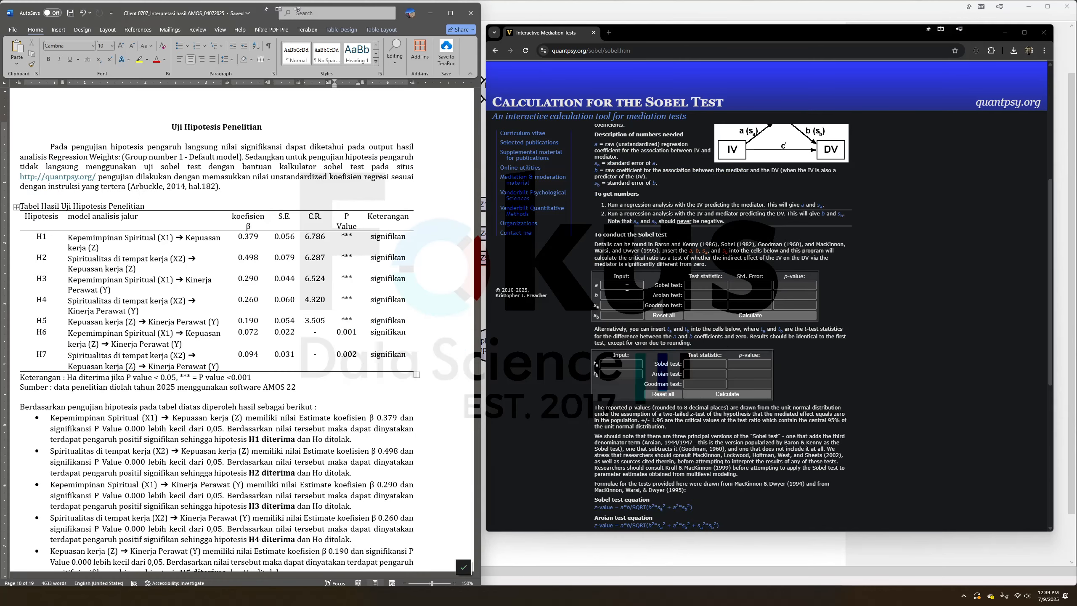
{"action": "key", "text": "alt+Tab"}
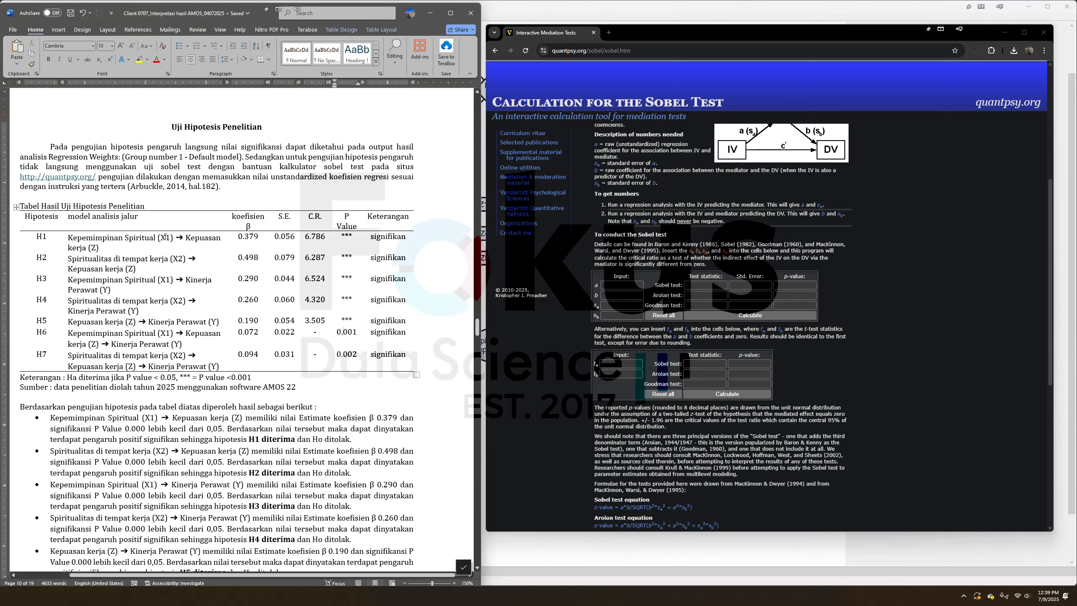
{"action": "left_click_drag", "start_coordinate": [238, 237], "coordinate": [258, 237]}
{"action": "key", "text": "ctrl+c"}
{"action": "key", "text": "alt+Tab"}
{"action": "left_click", "coordinate": [627, 288]}
{"action": "key", "text": "ctrl+v"}
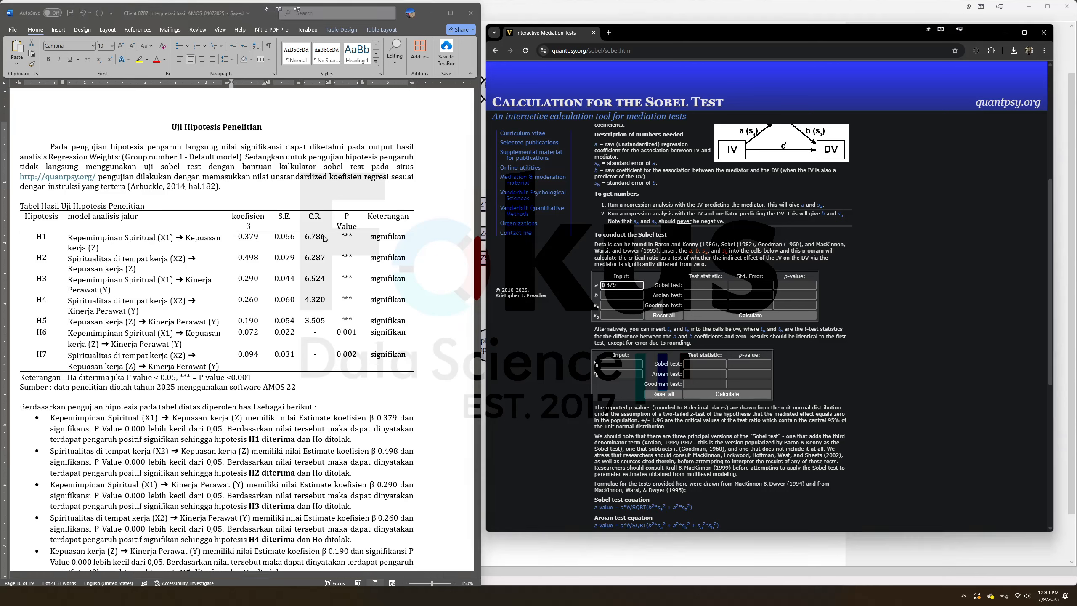
Copy the H1 standard error 0.056 from the Word table into the calculator's sa input
{"action": "left_click", "coordinate": [272, 236]}
{"action": "left_click_drag", "start_coordinate": [274, 236], "coordinate": [295, 237]}
{"action": "key", "text": "ctrl+c"}
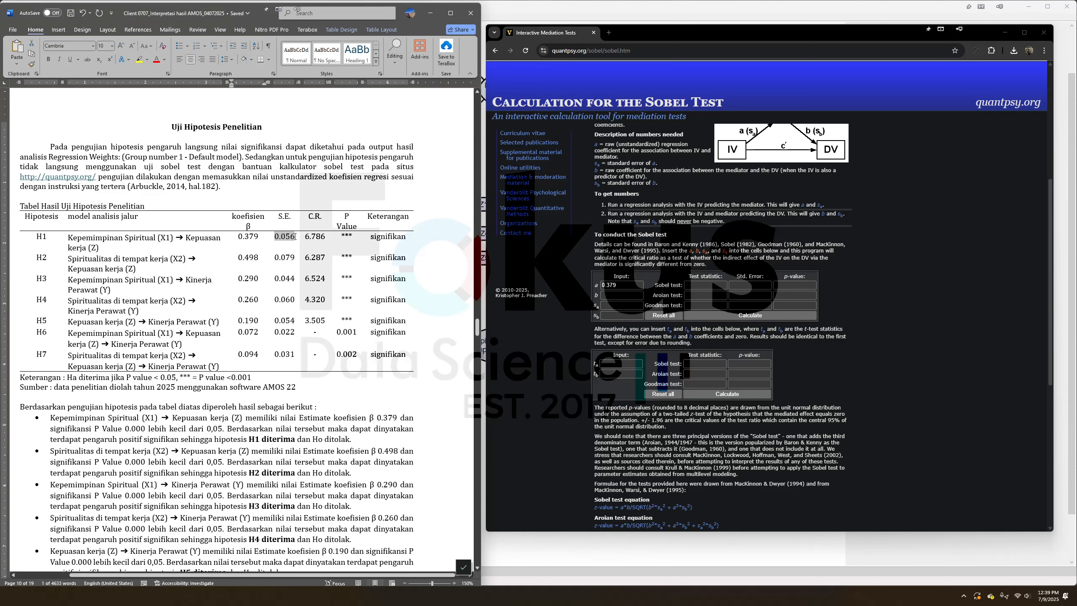
{"action": "left_click", "coordinate": [621, 305]}
{"action": "key", "text": "ctrl+v"}
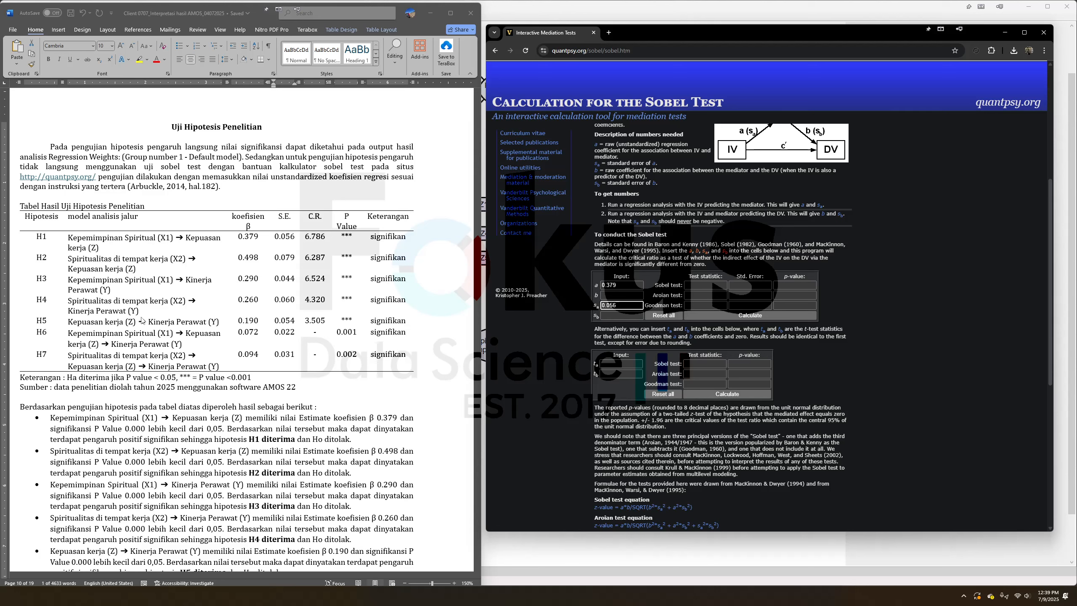
Copy the H5 coefficient 0.190 from the Word table into input b of the Sobel test calculator
{"action": "key", "text": "alt+Tab"}
{"action": "left_click_drag", "start_coordinate": [236, 322], "coordinate": [259, 321]}
{"action": "key", "text": "ctrl+c"}
{"action": "left_click", "coordinate": [622, 295]}
{"action": "key", "text": "ctrl+v"}
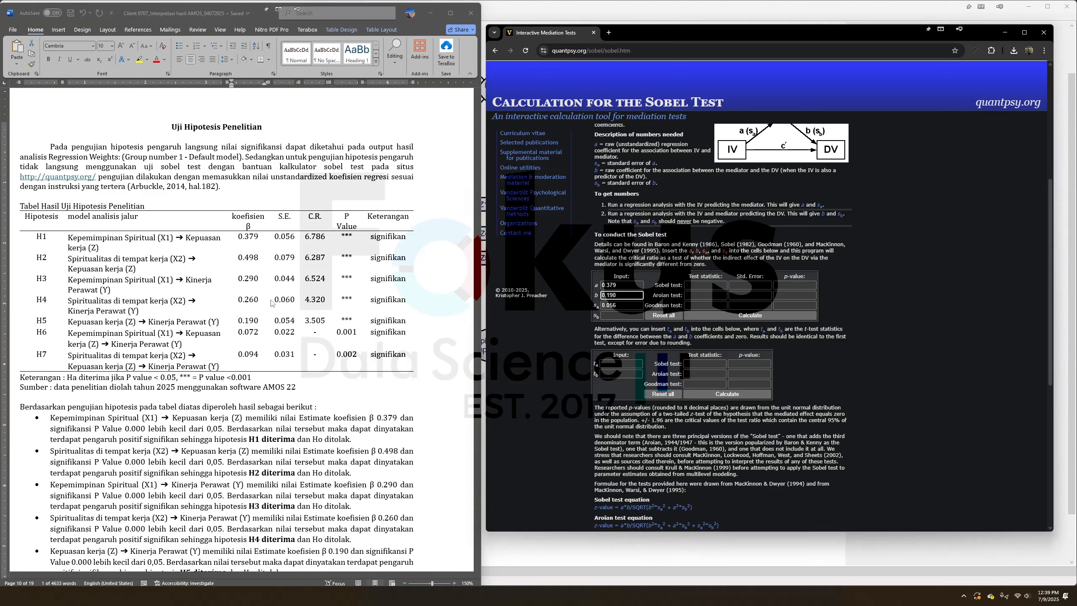
Copy the H5 standard error 0.054 into the sb input, then calculate the Sobel test and check its p-value
{"action": "left_click", "coordinate": [276, 324]}
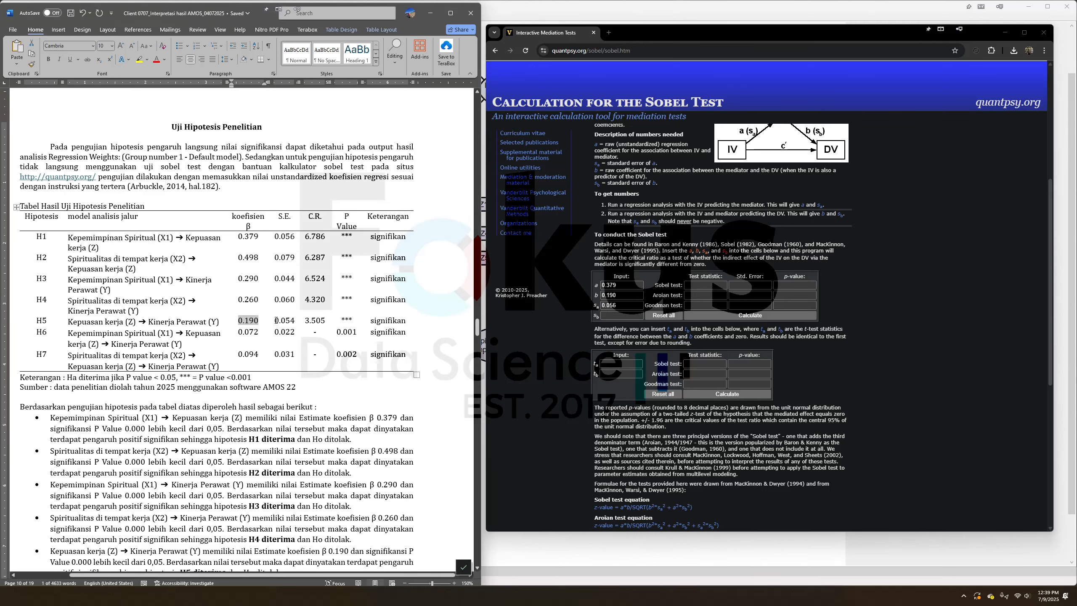
{"action": "left_click_drag", "start_coordinate": [268, 320], "coordinate": [278, 324]}
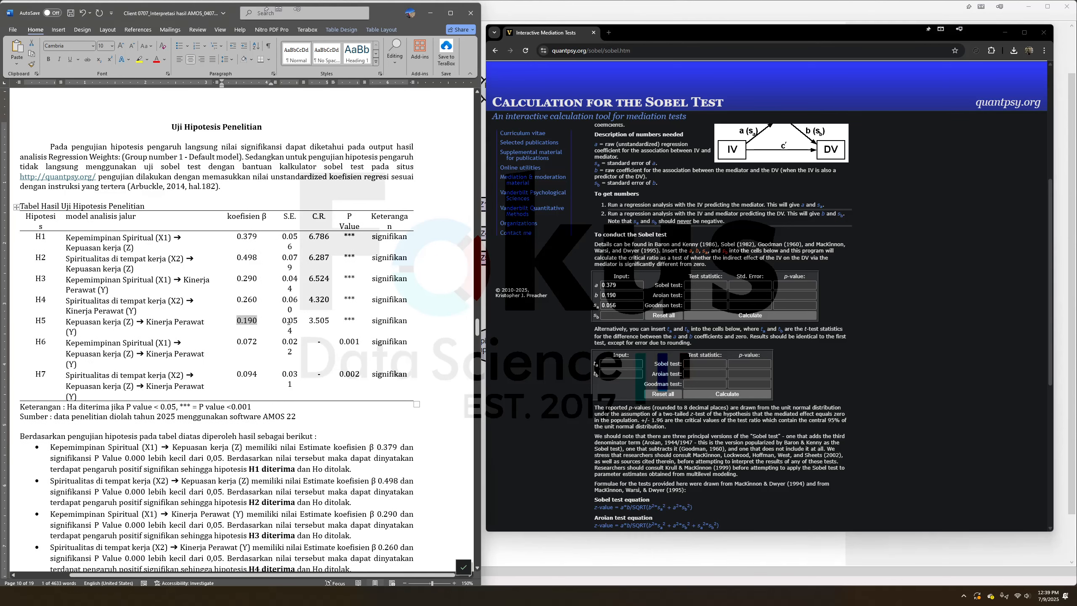
{"action": "key", "text": "ctrl+z"}
{"action": "double_click", "coordinate": [276, 321]}
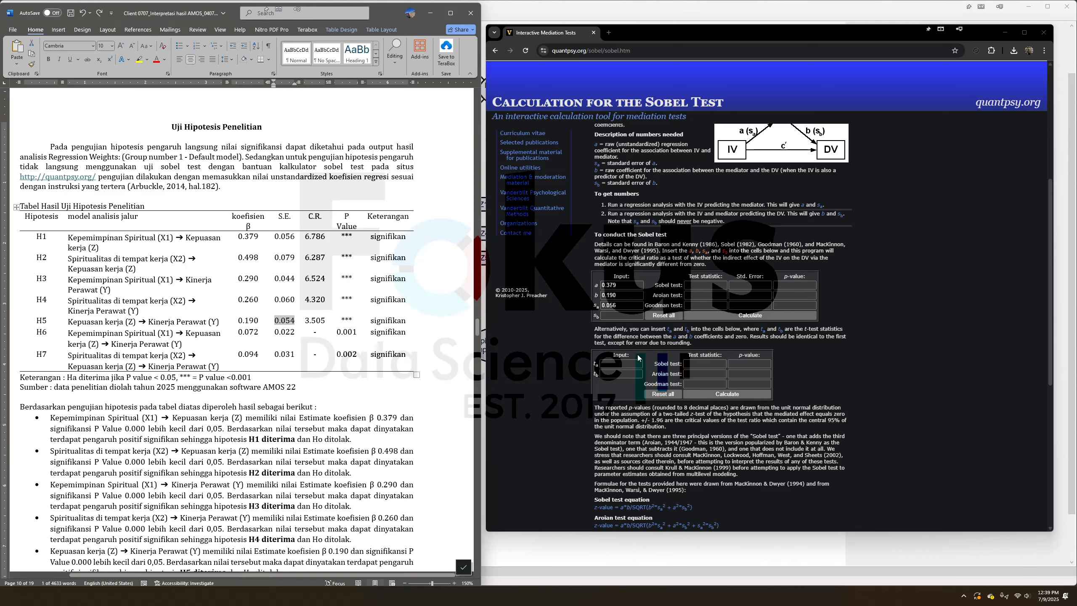
{"action": "left_click", "coordinate": [623, 318]}
{"action": "key", "text": "ctrl+v"}
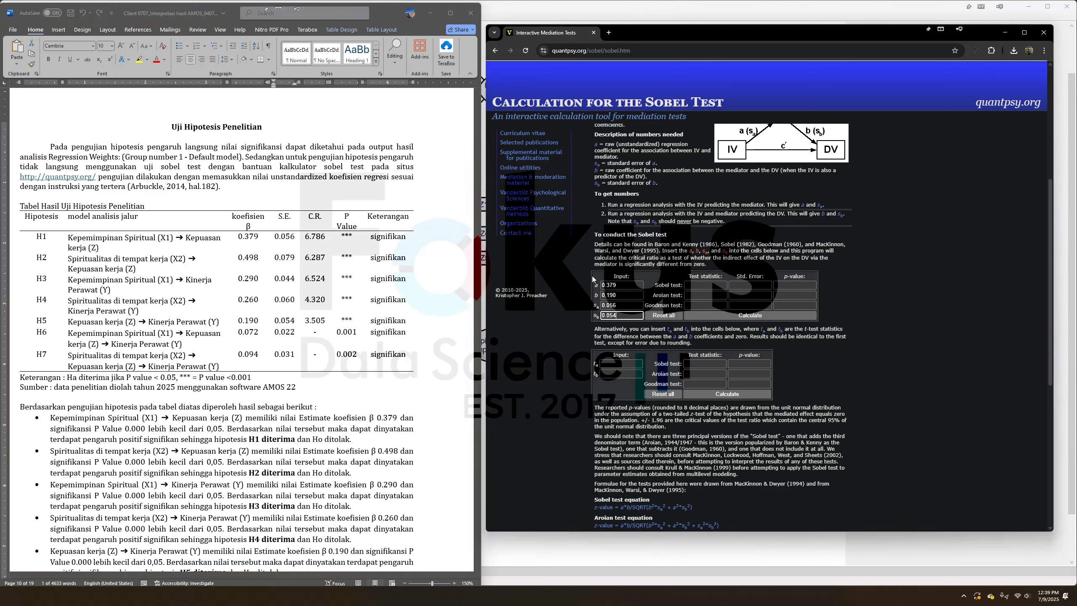
{"action": "left_click", "coordinate": [749, 315]}
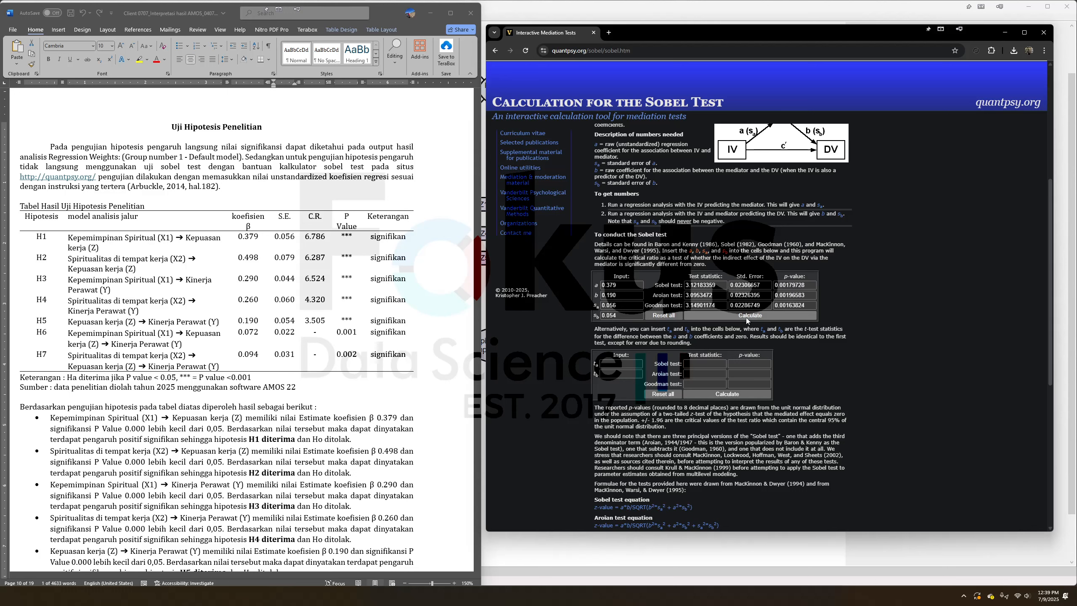
{"action": "double_click", "coordinate": [808, 285]}
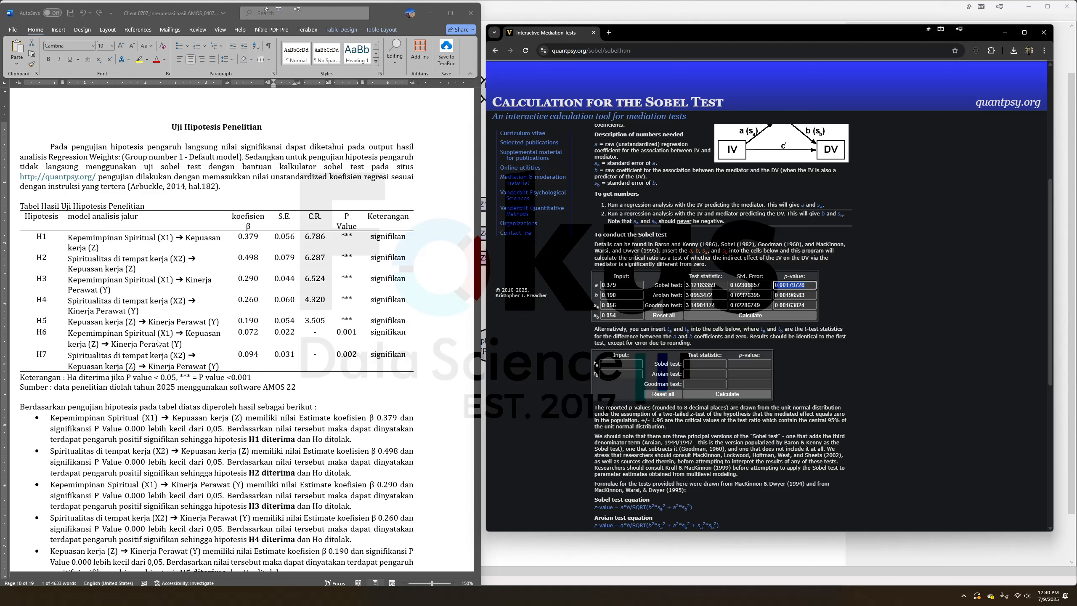
Replace input a in the Sobel calculator with the H2 coefficient 0.498 from the Word table
{"action": "left_click", "coordinate": [235, 260]}
{"action": "left_click", "coordinate": [237, 258]}
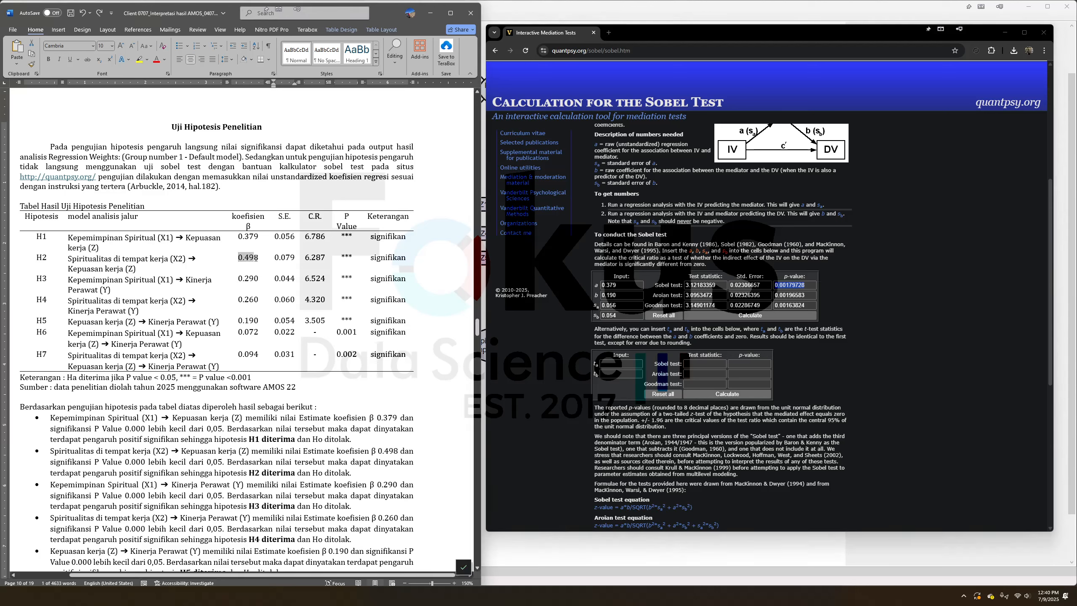
{"action": "left_click", "coordinate": [614, 285]}
{"action": "left_click_drag", "start_coordinate": [615, 286], "coordinate": [594, 289]}
{"action": "key", "text": "ctrl+v"}
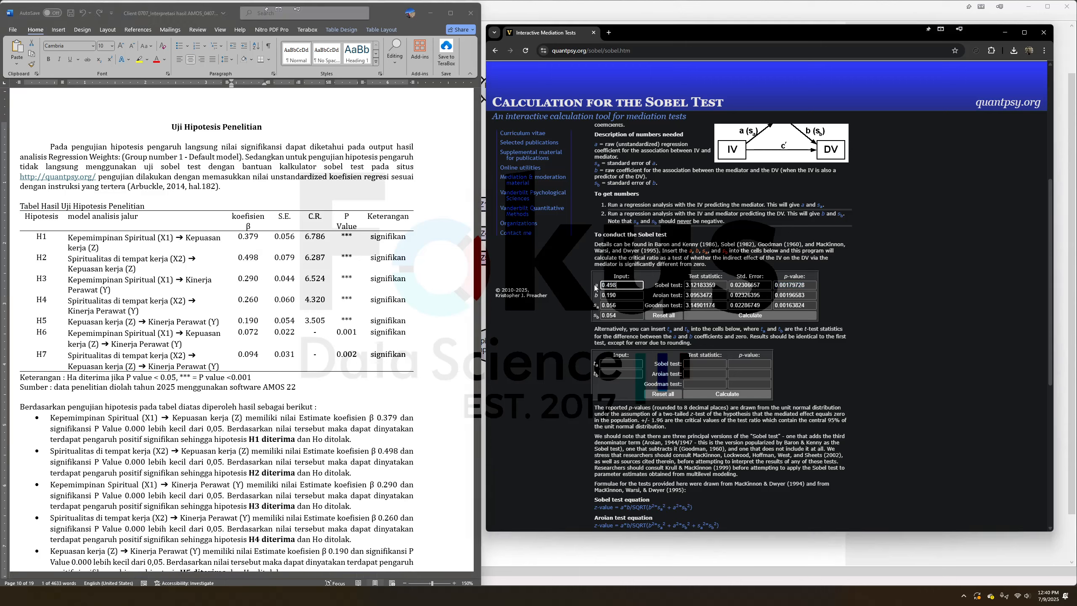
Replace the sa input with the H2 standard error 0.079 and recalculate the Sobel test
{"action": "left_click", "coordinate": [294, 259]}
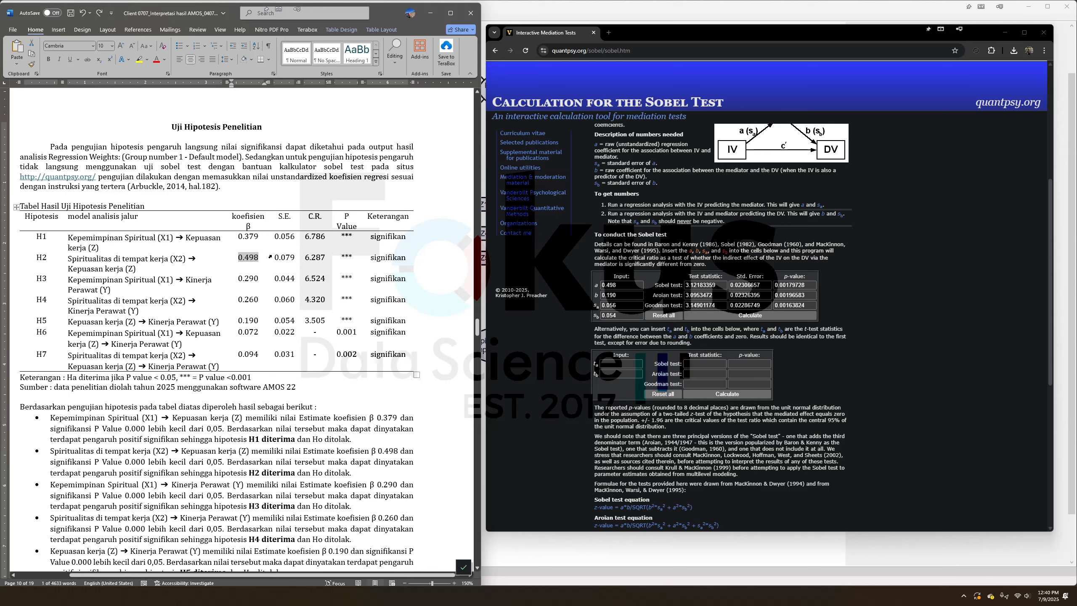
{"action": "left_click", "coordinate": [276, 256]}
{"action": "left_click_drag", "start_coordinate": [618, 305], "coordinate": [594, 307]}
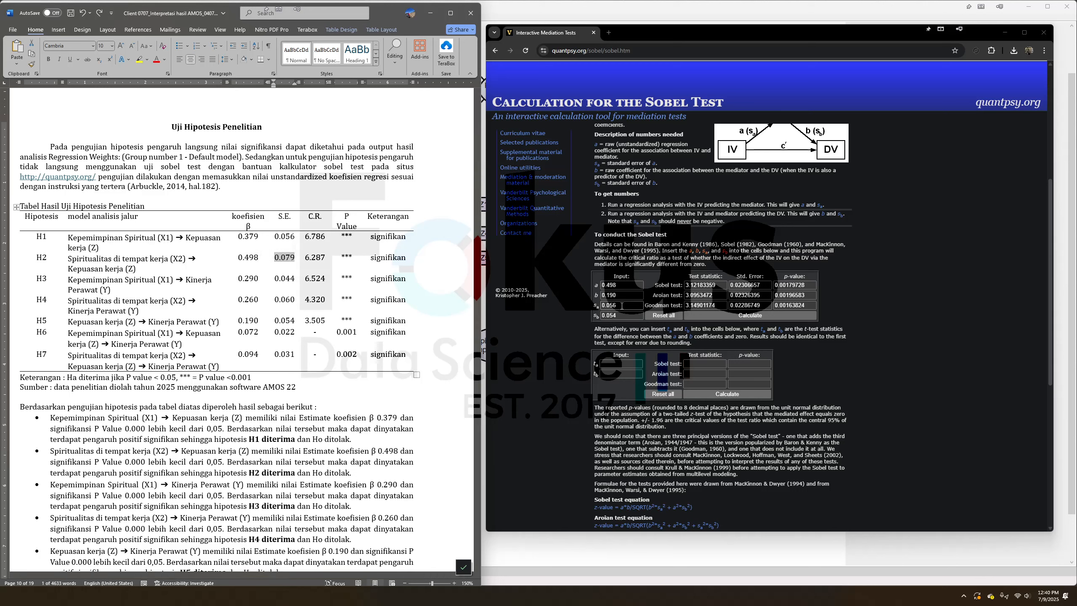
{"action": "key", "text": "ctrl+v"}
{"action": "left_click", "coordinate": [690, 314]}
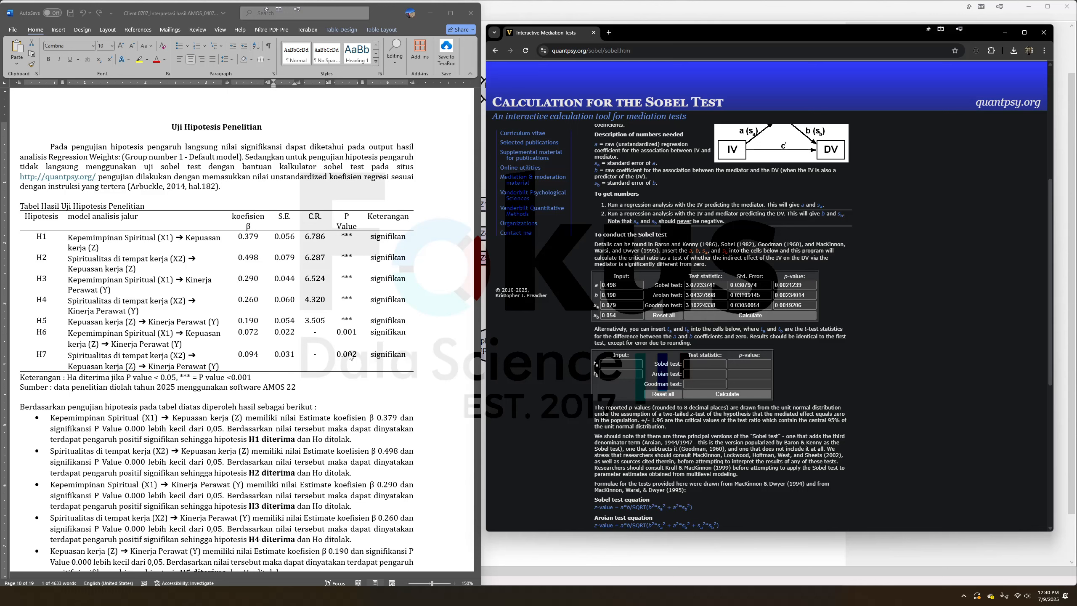
Compare the H6 and H7 coefficients in the Word table with the Indirect Effects table in the Amos Output estimates
{"action": "left_click", "coordinate": [743, 284]}
{"action": "left_click_drag", "start_coordinate": [238, 332], "coordinate": [250, 355]}
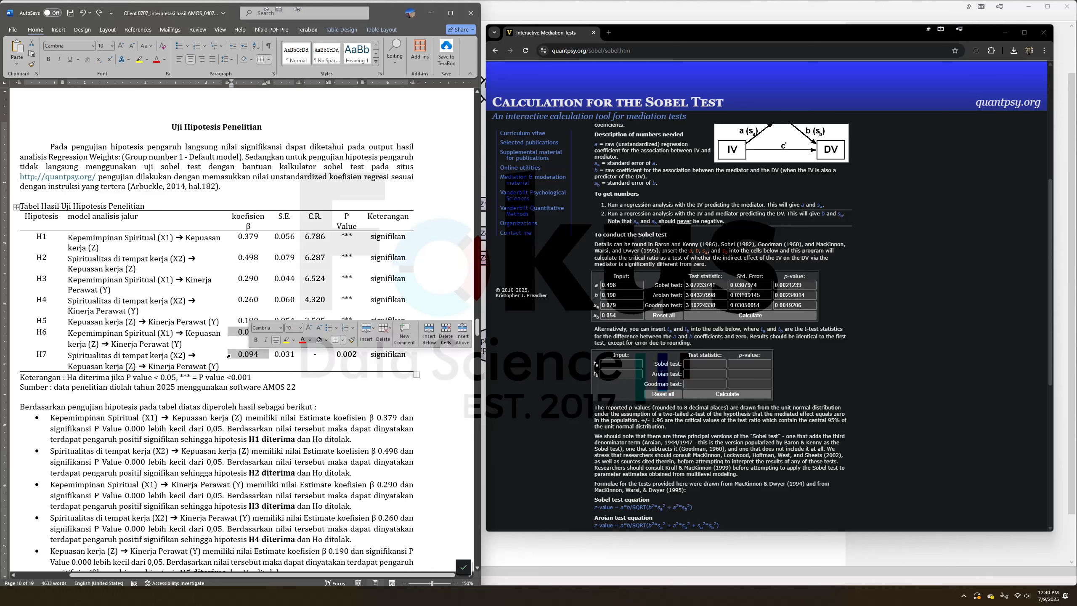
{"action": "left_click", "coordinate": [686, 550]}
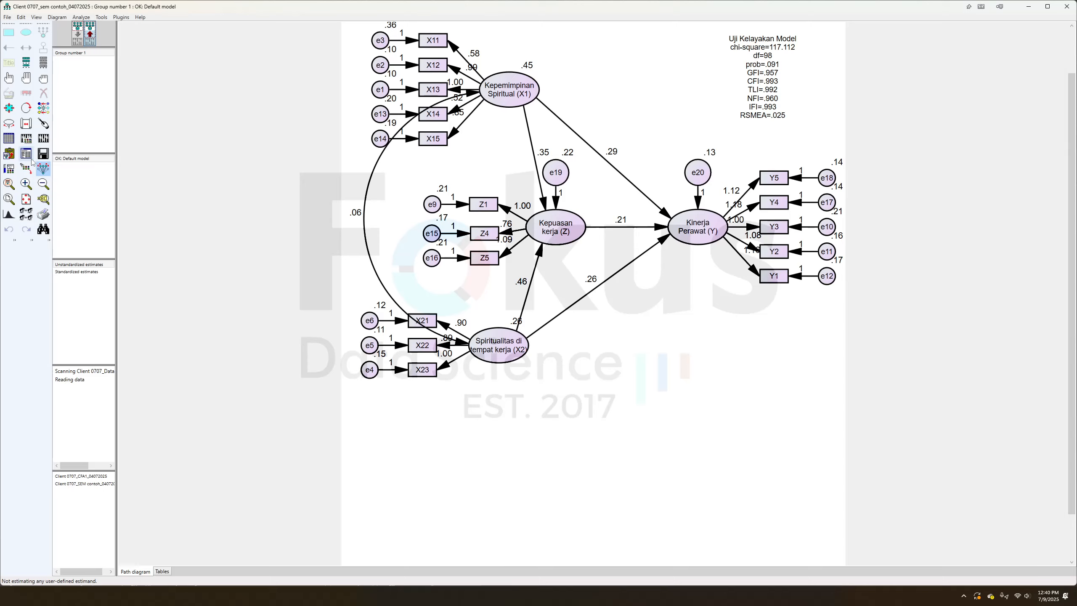
{"action": "left_click", "coordinate": [26, 153]}
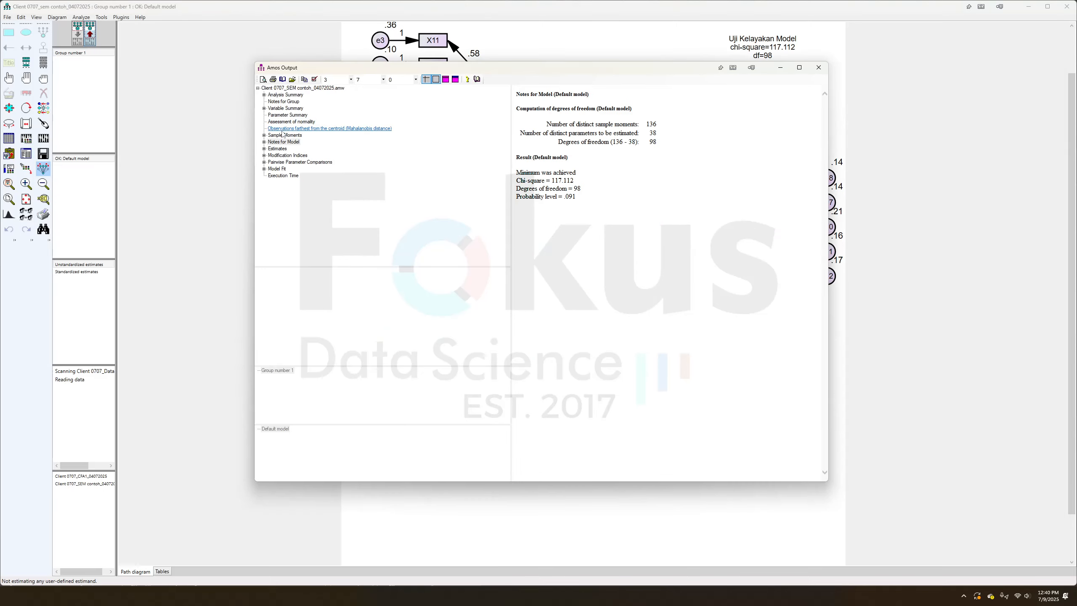
{"action": "left_click", "coordinate": [277, 149]}
{"action": "scroll", "coordinate": [660, 353], "scroll_direction": "down", "scroll_amount": 15}
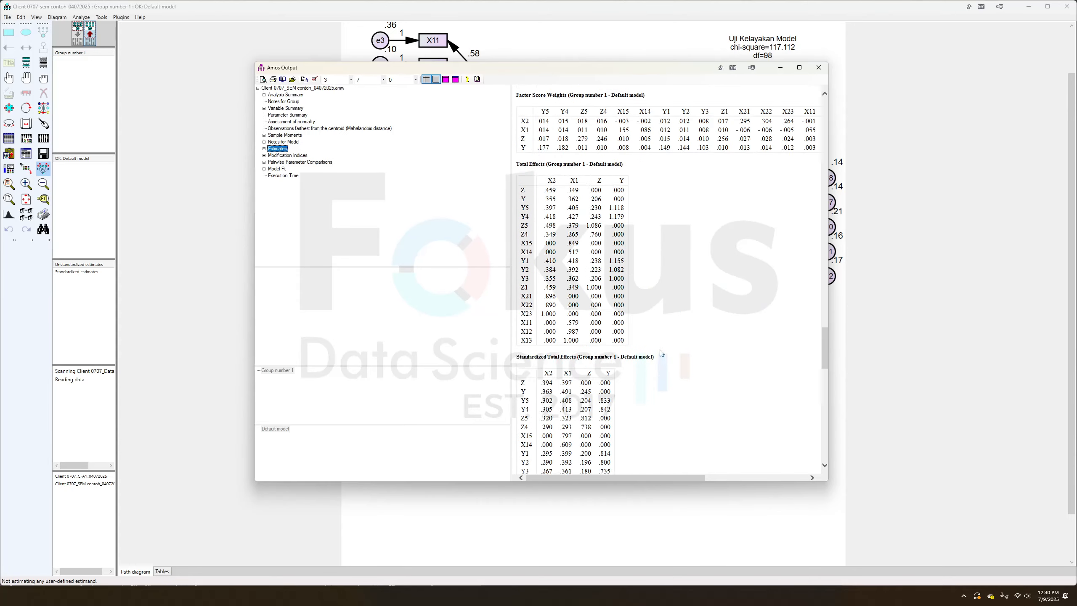
{"action": "scroll", "coordinate": [660, 353], "scroll_direction": "down", "scroll_amount": 10}
{"action": "scroll", "coordinate": [662, 356], "scroll_direction": "down", "scroll_amount": 5}
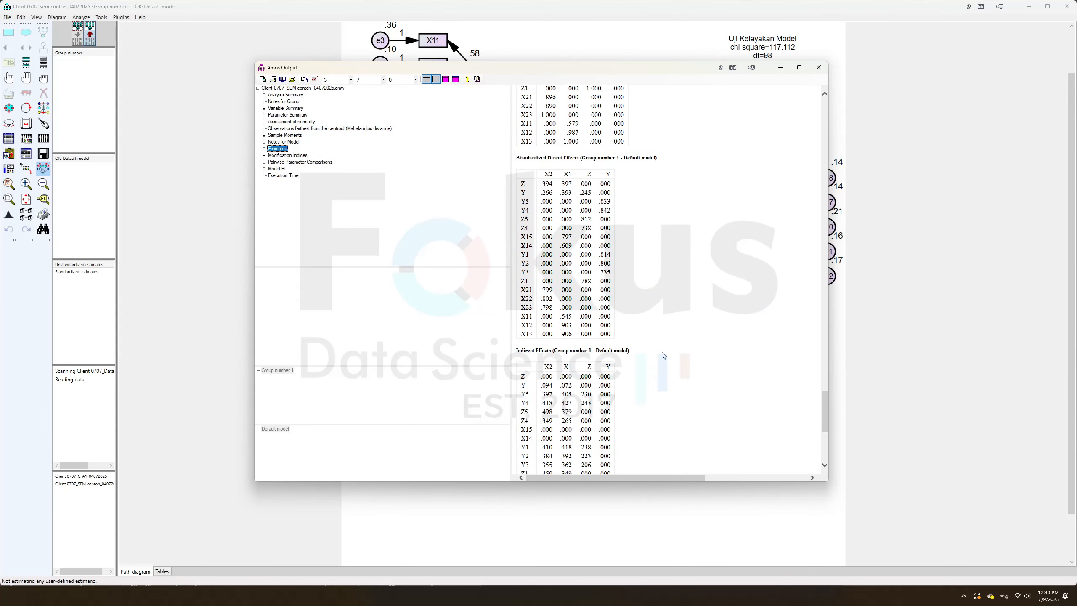
{"action": "scroll", "coordinate": [664, 353], "scroll_direction": "up", "scroll_amount": 5}
{"action": "scroll", "coordinate": [664, 353], "scroll_direction": "down", "scroll_amount": 5}
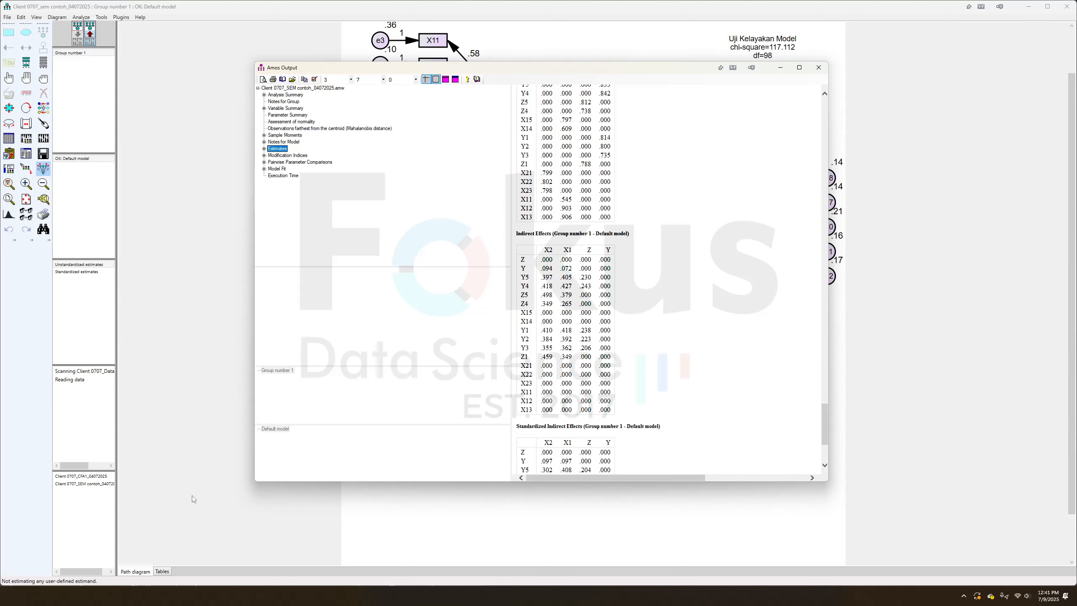
Return to the Word report, place its window over the Amos diagram, and examine Tabel Hasil Uji R Square Model Penelitian
{"action": "left_click", "coordinate": [413, 523]}
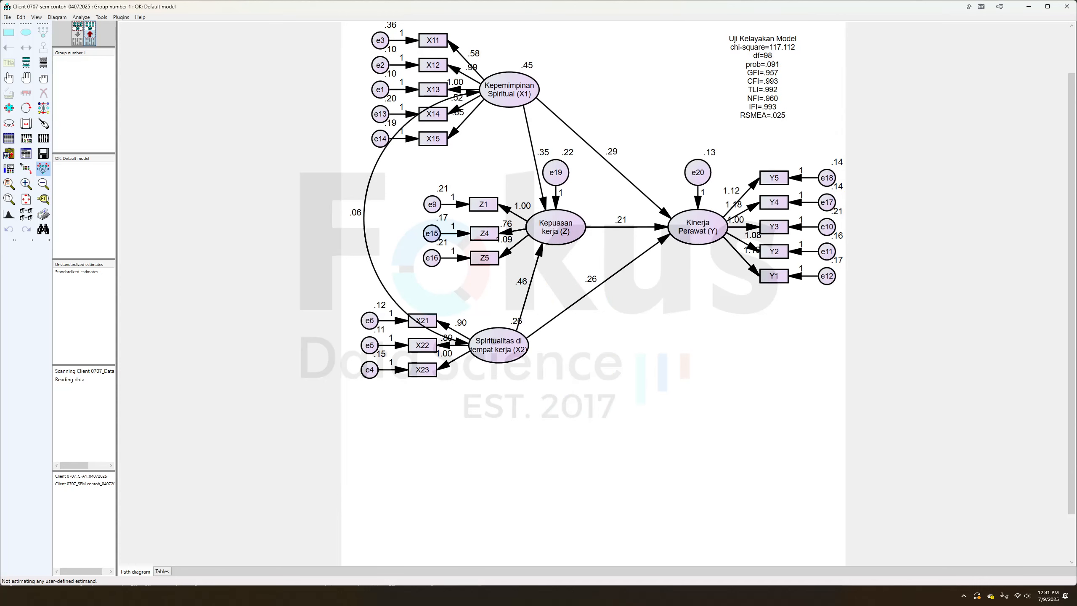
{"action": "key", "text": "alt+Tab"}
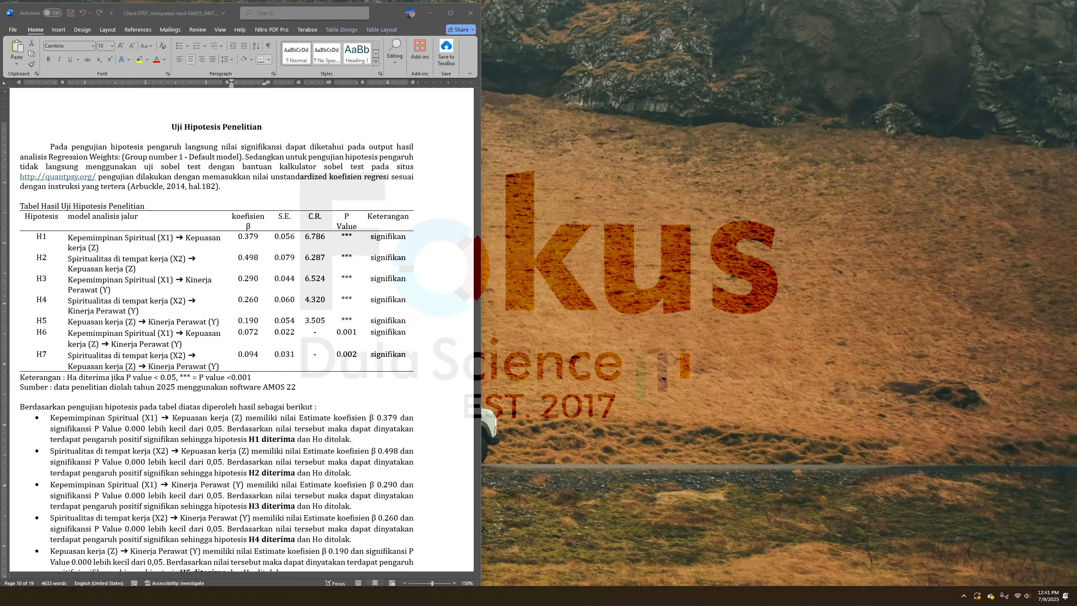
{"action": "left_click_drag", "start_coordinate": [382, 13], "coordinate": [648, 19]}
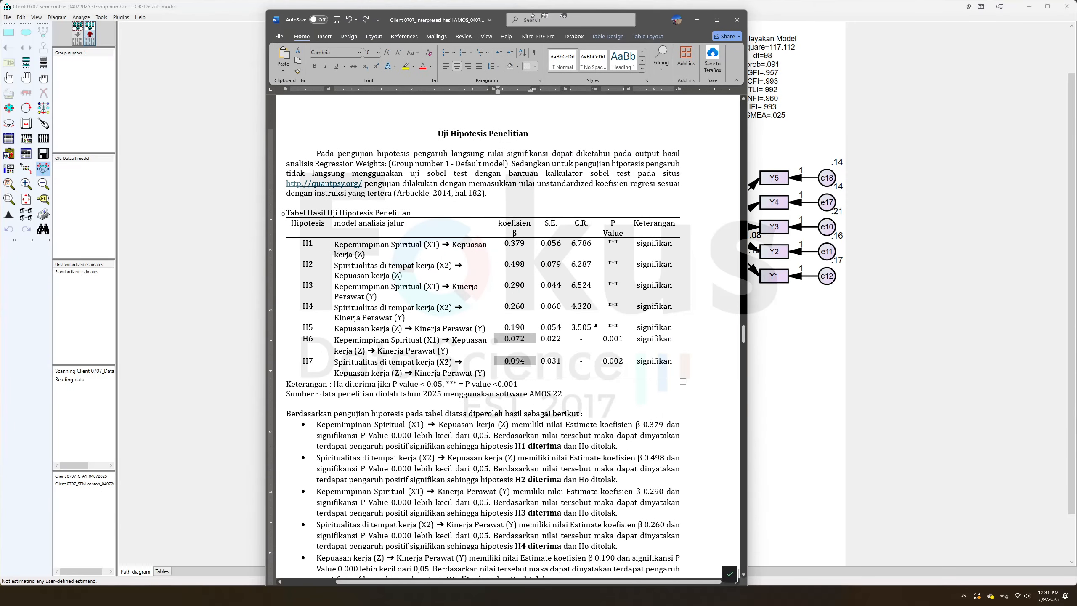
{"action": "scroll", "coordinate": [527, 330], "scroll_direction": "down", "scroll_amount": 15}
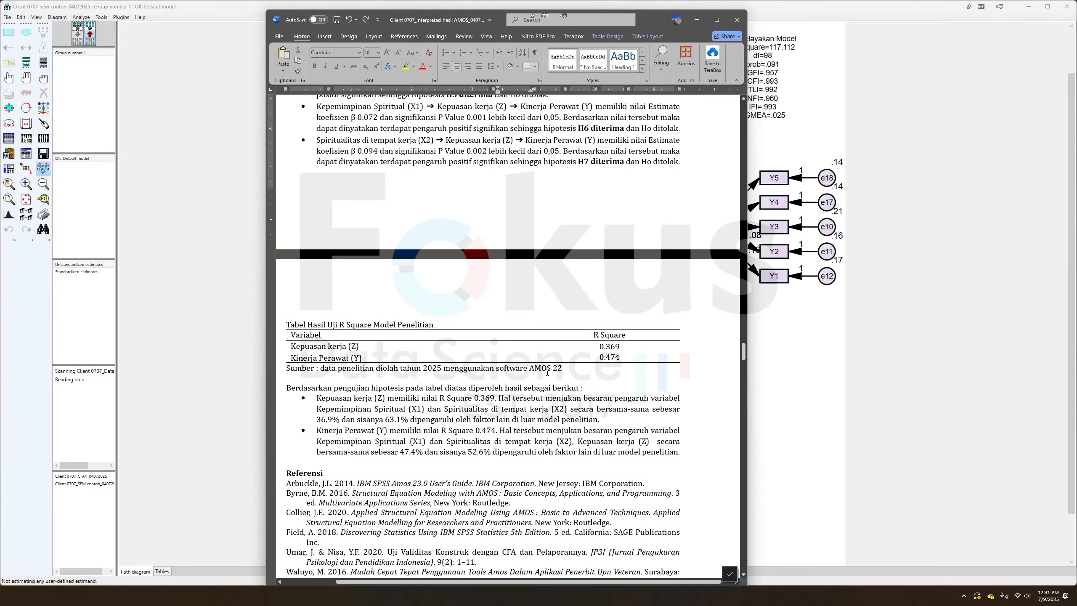
{"action": "scroll", "coordinate": [342, 351], "scroll_direction": "down", "scroll_amount": 3}
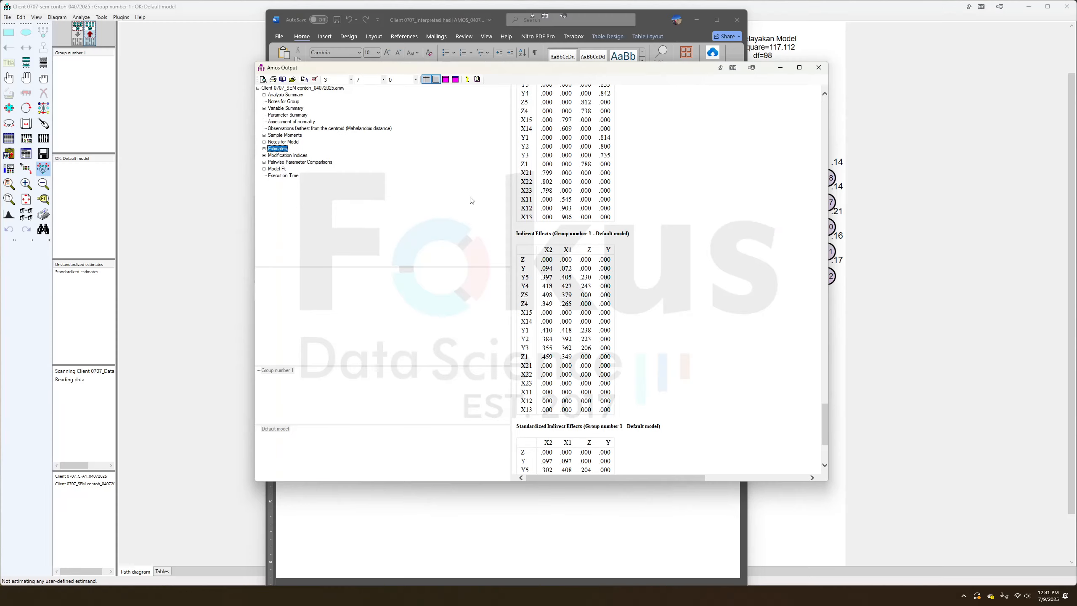
Locate the Squared Multiple Correlations table in the Amos Output estimates
{"action": "scroll", "coordinate": [662, 296], "scroll_direction": "down", "scroll_amount": 5}
{"action": "scroll", "coordinate": [661, 295], "scroll_direction": "up", "scroll_amount": 20}
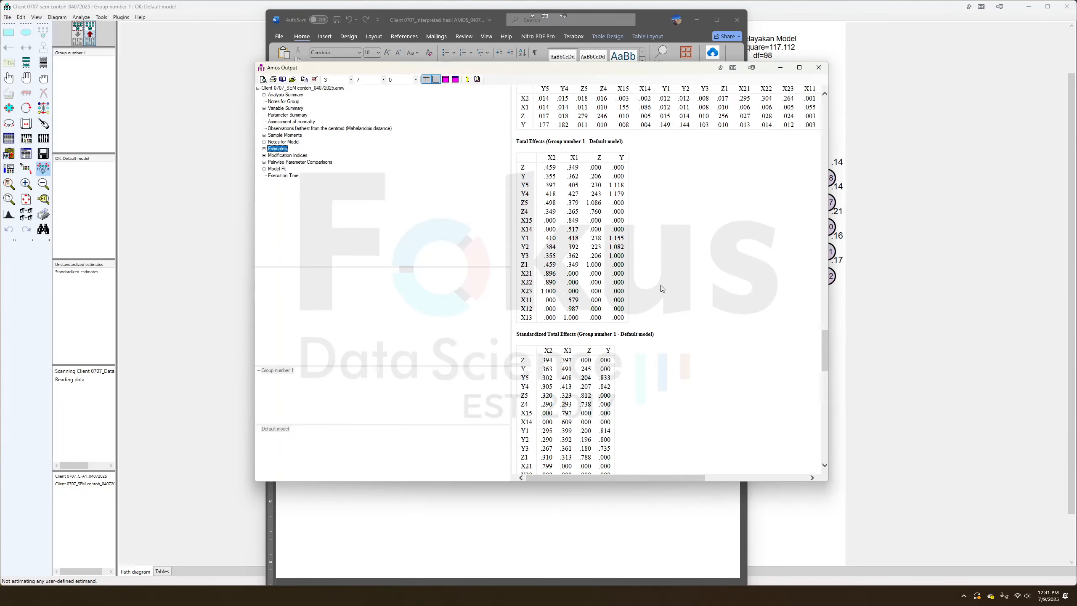
{"action": "scroll", "coordinate": [665, 289], "scroll_direction": "up", "scroll_amount": 10}
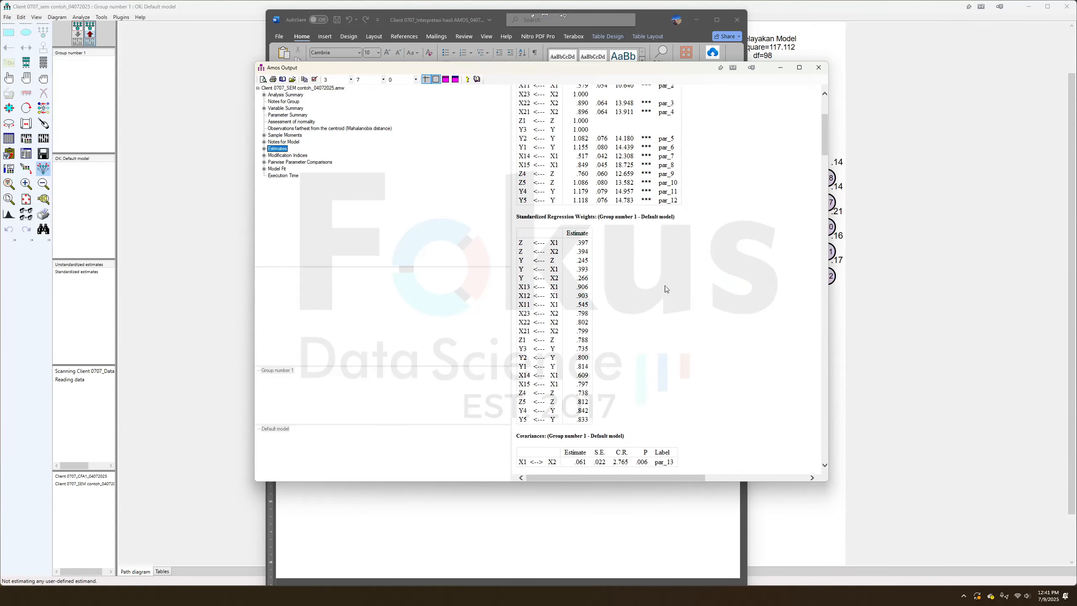
{"action": "scroll", "coordinate": [664, 288], "scroll_direction": "down", "scroll_amount": 9}
{"action": "scroll", "coordinate": [665, 288], "scroll_direction": "up", "scroll_amount": 14}
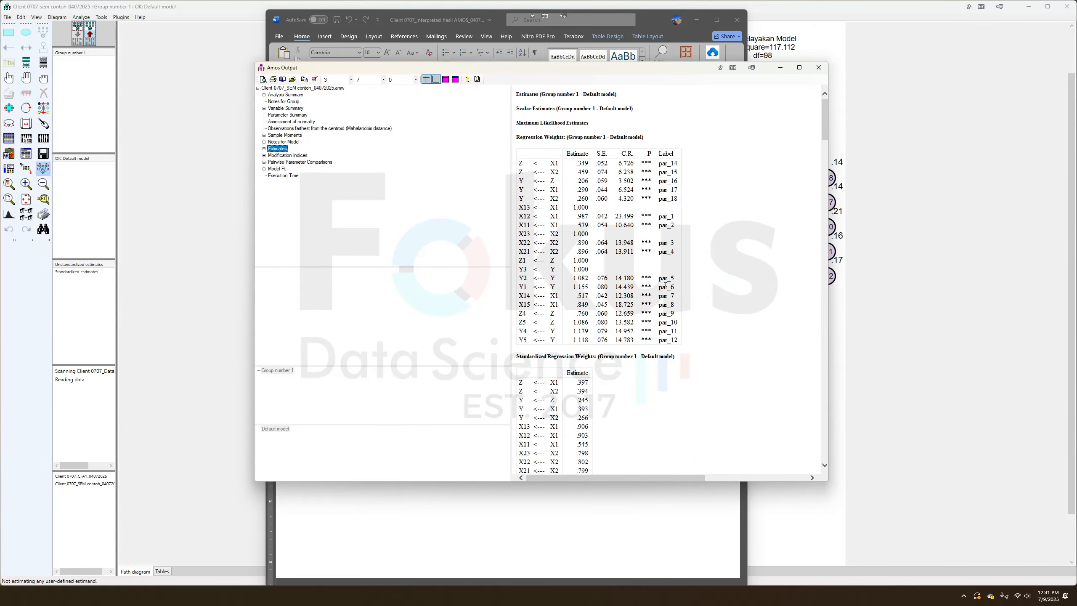
{"action": "scroll", "coordinate": [665, 287], "scroll_direction": "down", "scroll_amount": 10}
{"action": "scroll", "coordinate": [665, 286], "scroll_direction": "down", "scroll_amount": 20}
{"action": "scroll", "coordinate": [665, 289], "scroll_direction": "up", "scroll_amount": 18}
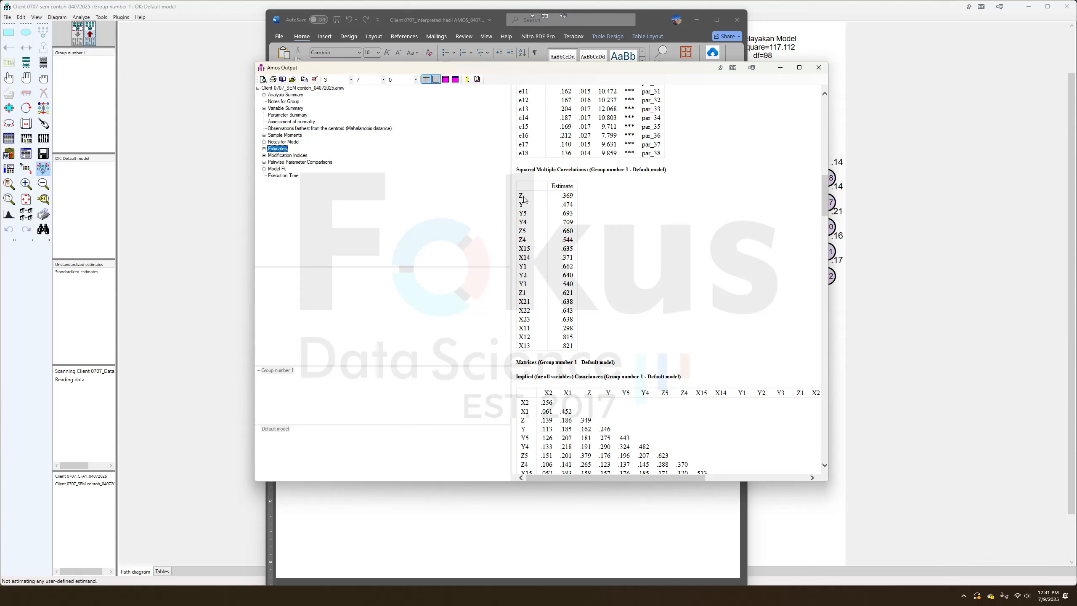
Examine the Z and Y rows of the Squared Multiple Correlations table apart from the indicator rows below them
{"action": "mouse_move", "coordinate": [520, 196]}
{"action": "left_mouse_down"}
{"action": "mouse_move", "coordinate": [575, 199]}
{"action": "mouse_move", "coordinate": [519, 206]}
{"action": "left_mouse_up"}
{"action": "left_click", "coordinate": [583, 203]}
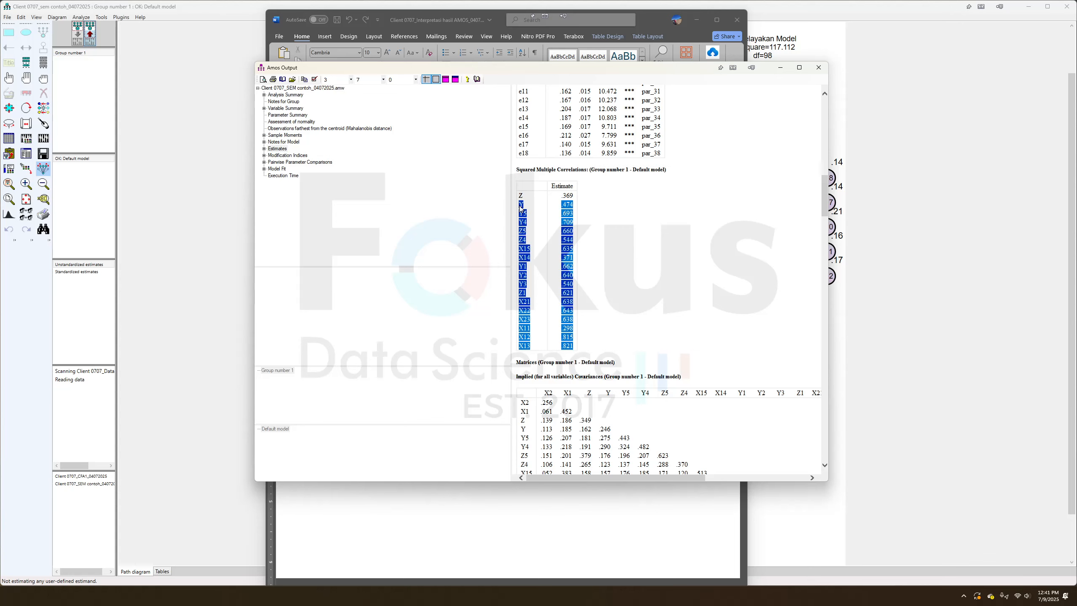
{"action": "left_click", "coordinate": [572, 207]}
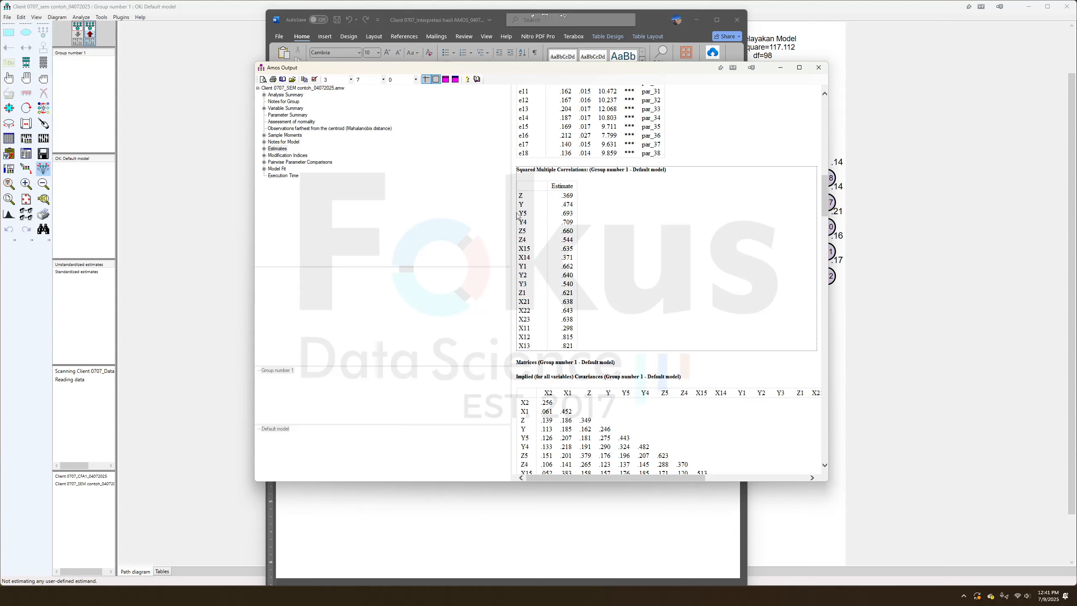
{"action": "left_click_drag", "start_coordinate": [520, 214], "coordinate": [576, 352]}
{"action": "left_click", "coordinate": [593, 245]}
{"action": "left_click_drag", "start_coordinate": [578, 203], "coordinate": [520, 200]}
{"action": "left_click", "coordinate": [521, 201]}
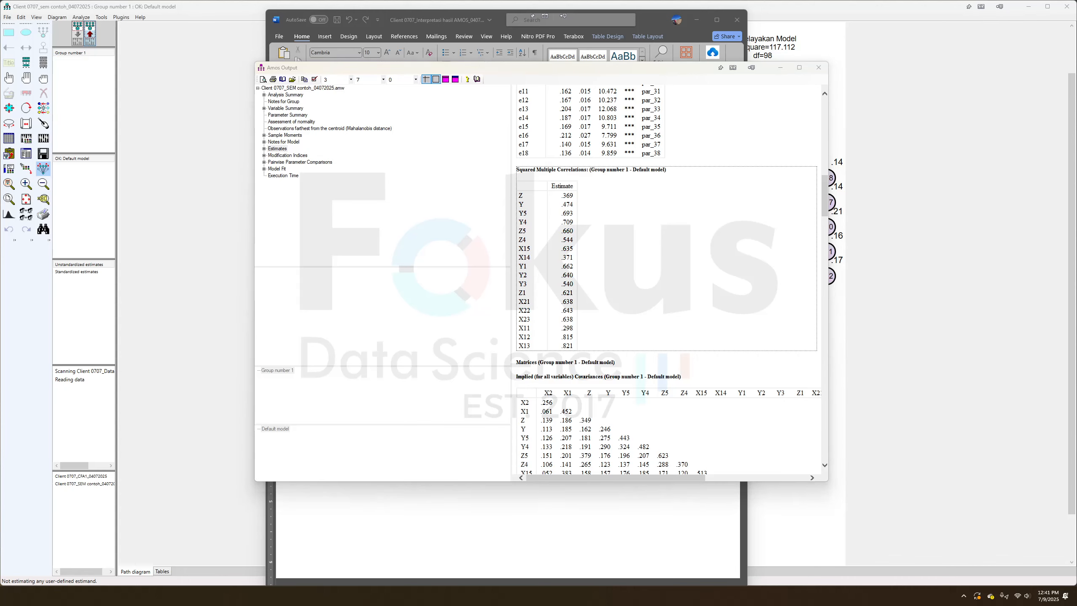
Return to the Word report and examine the R Square values of Kepuasan kerja (Z) and Kinerja Perawat (Y) with their written interpretation
{"action": "key", "text": "alt+Tab"}
{"action": "scroll", "coordinate": [399, 339], "scroll_direction": "up", "scroll_amount": 4}
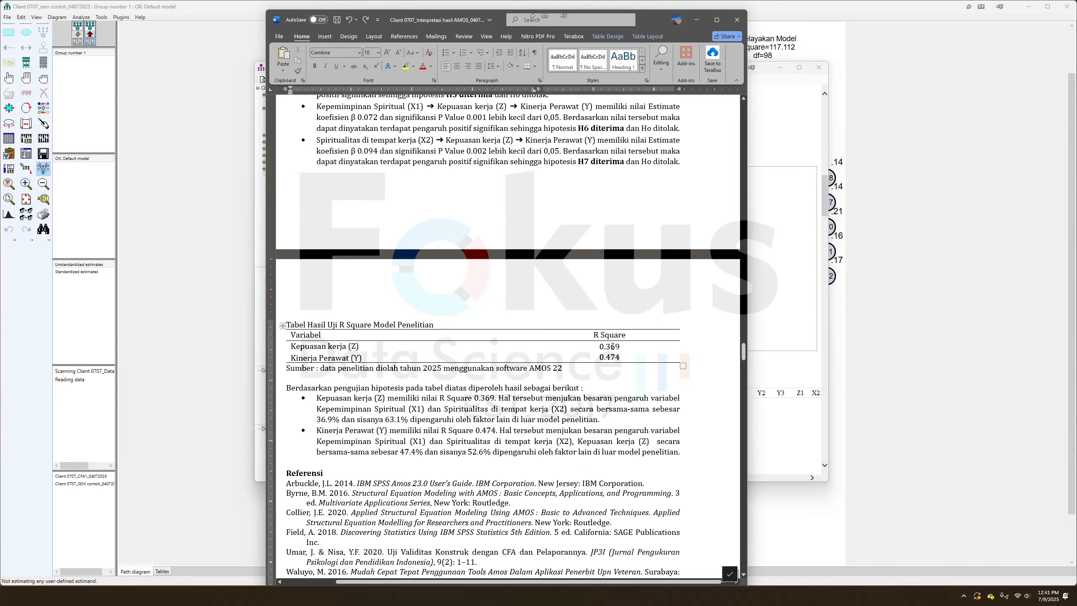
{"action": "left_click", "coordinate": [617, 347]}
{"action": "double_click", "coordinate": [622, 346]}
{"action": "left_click", "coordinate": [367, 438]}
{"action": "left_click", "coordinate": [367, 441]}
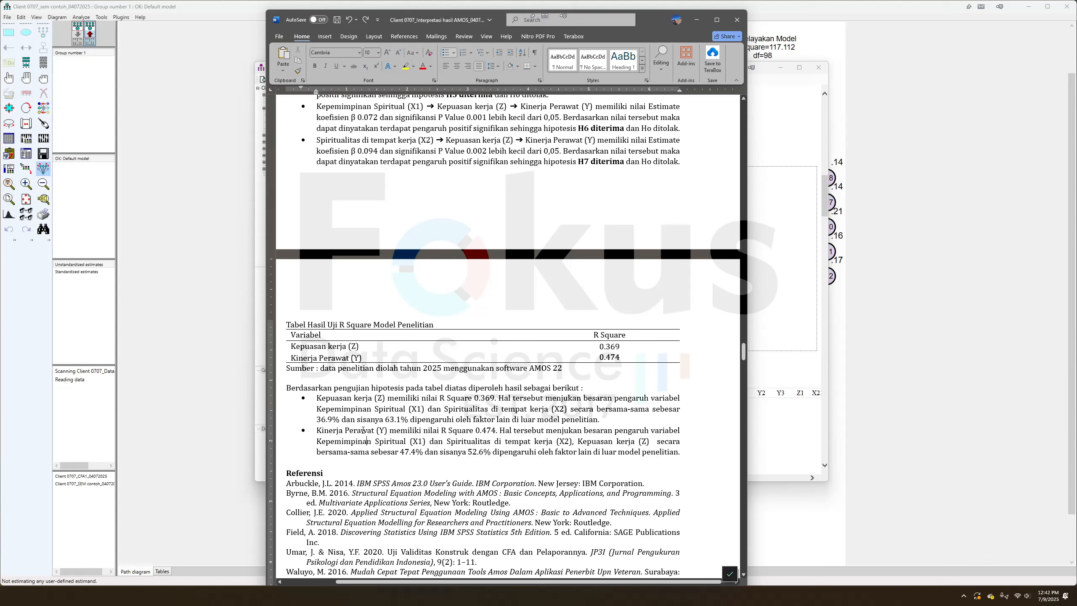
{"action": "left_click", "coordinate": [613, 358]}
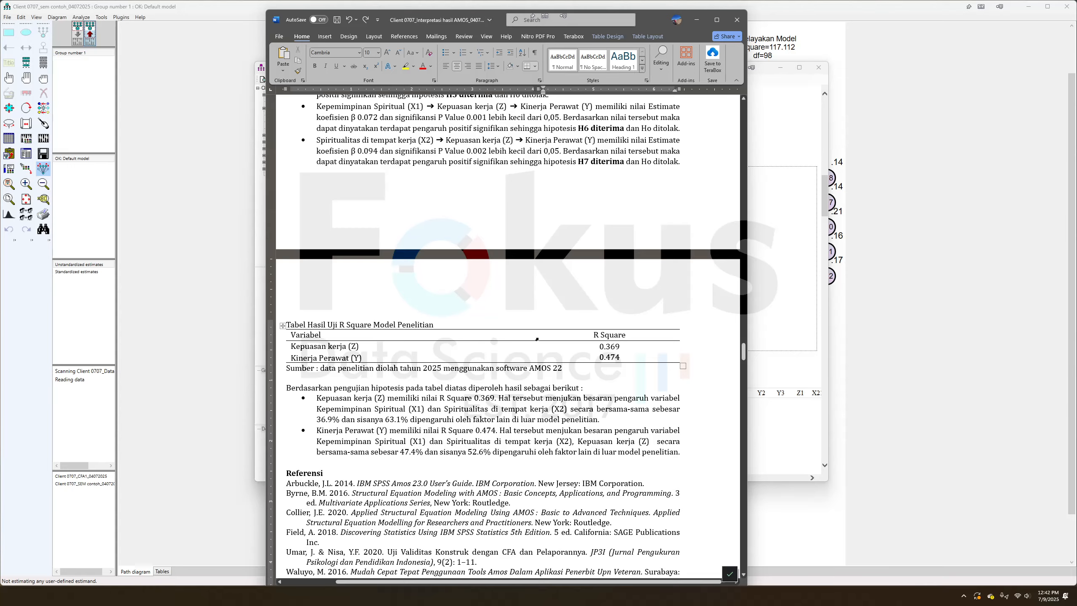
Review the report's references and appendices, from the pattern matrix and reliability tables through the AMOS CFA, SEM and hypothesis output
{"action": "scroll", "coordinate": [553, 379], "scroll_direction": "up", "scroll_amount": 10}
{"action": "scroll", "coordinate": [553, 364], "scroll_direction": "down", "scroll_amount": 20}
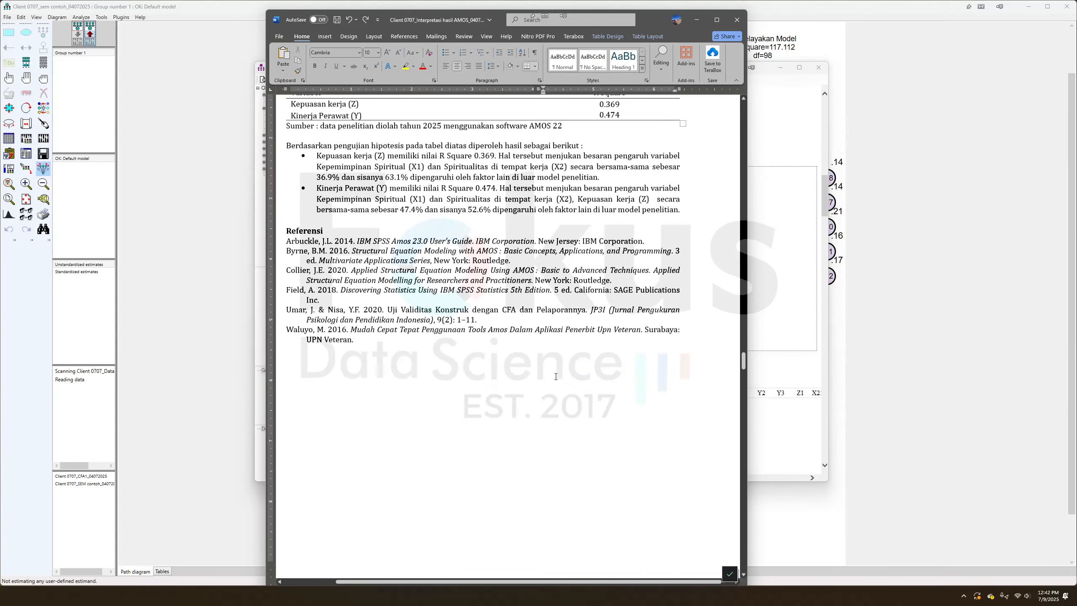
{"action": "scroll", "coordinate": [553, 357], "scroll_direction": "down", "scroll_amount": 15}
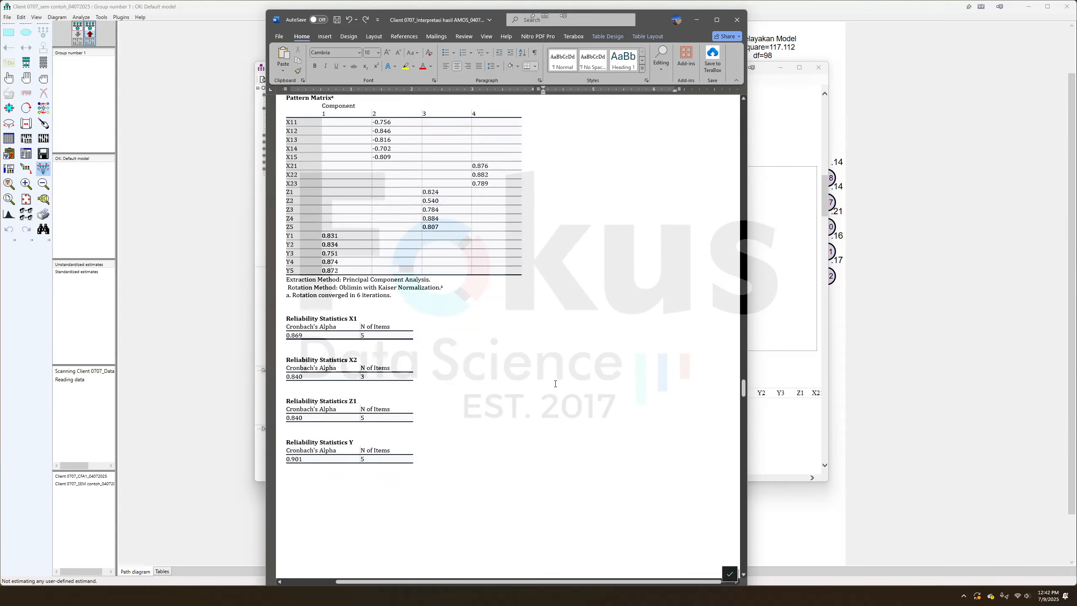
{"action": "scroll", "coordinate": [544, 347], "scroll_direction": "down", "scroll_amount": 2}
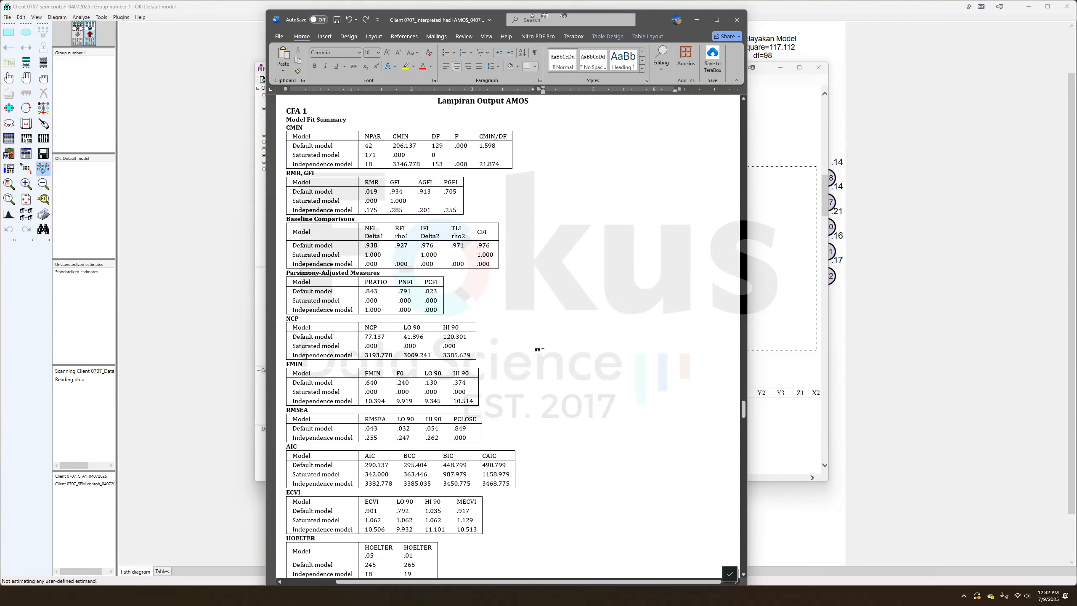
{"action": "scroll", "coordinate": [547, 356], "scroll_direction": "down", "scroll_amount": 20}
{"action": "scroll", "coordinate": [551, 364], "scroll_direction": "down", "scroll_amount": 20}
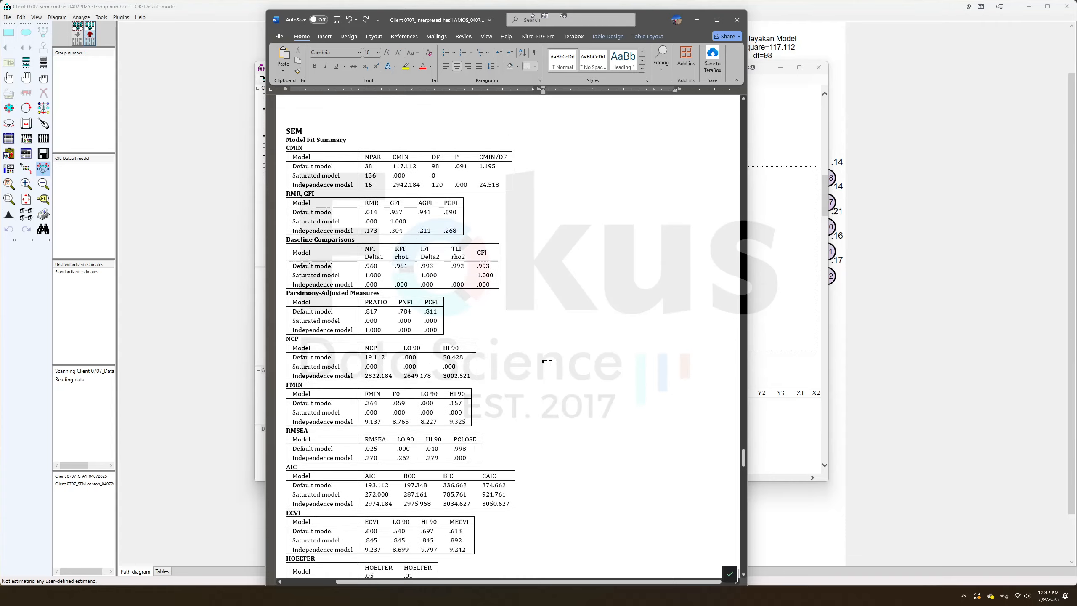
{"action": "scroll", "coordinate": [548, 365], "scroll_direction": "down", "scroll_amount": 15}
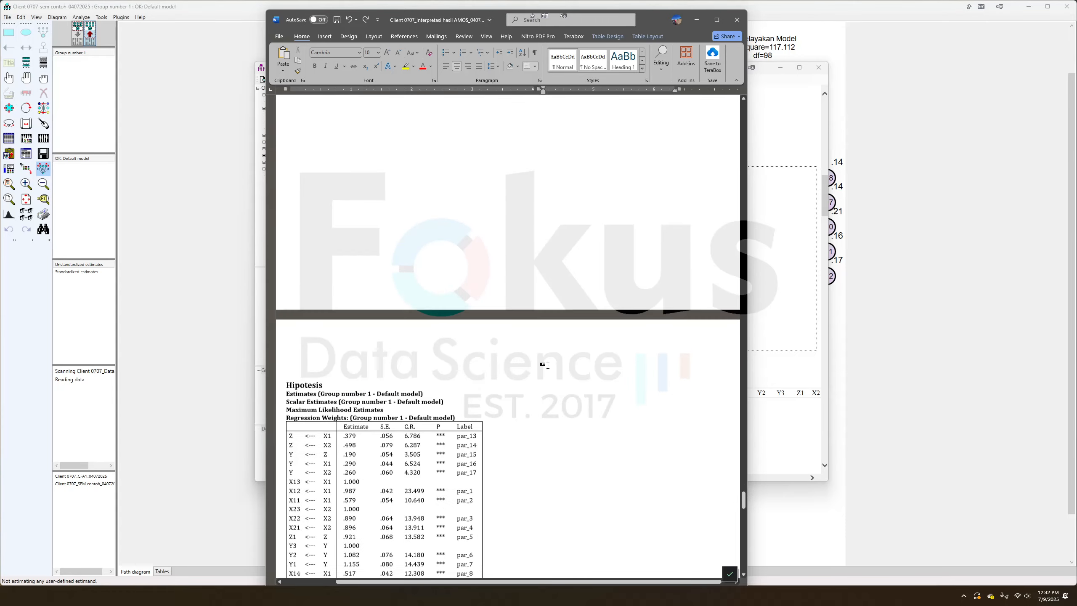
{"action": "scroll", "coordinate": [547, 357], "scroll_direction": "down", "scroll_amount": 10}
{"action": "scroll", "coordinate": [548, 352], "scroll_direction": "up", "scroll_amount": 17}
{"action": "scroll", "coordinate": [552, 348], "scroll_direction": "down", "scroll_amount": 7}
{"action": "scroll", "coordinate": [550, 349], "scroll_direction": "down", "scroll_amount": 20}
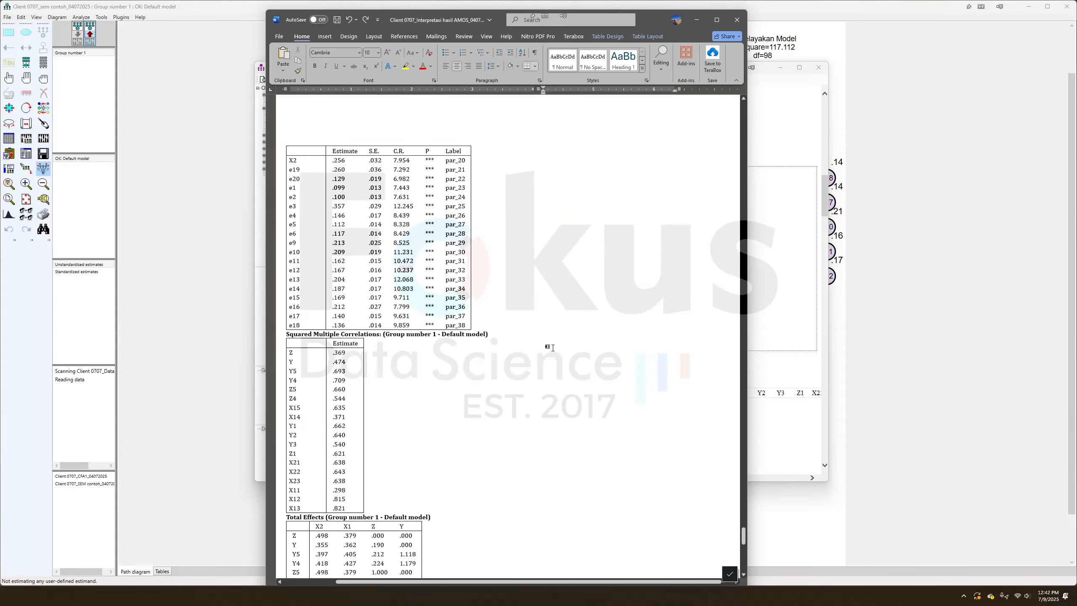